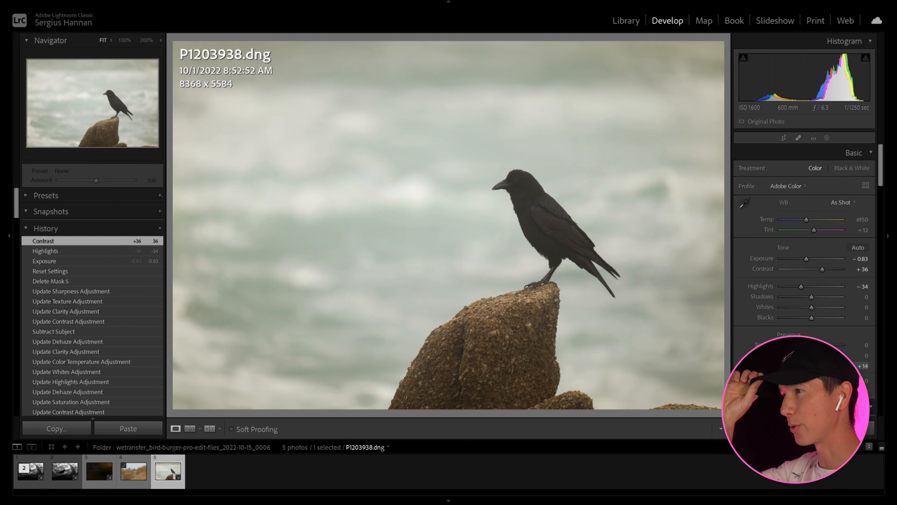
# Set the photo's Shadows to +11, Whites to +11, Blacks to −39 and white balance temperature to 5829.
pyautogui.moveTo(816, 302); pyautogui.dragTo(815, 307)
pyautogui.moveTo(812, 317); pyautogui.dragTo(801, 322)
pyautogui.moveTo(807, 221); pyautogui.dragTo(806, 223)
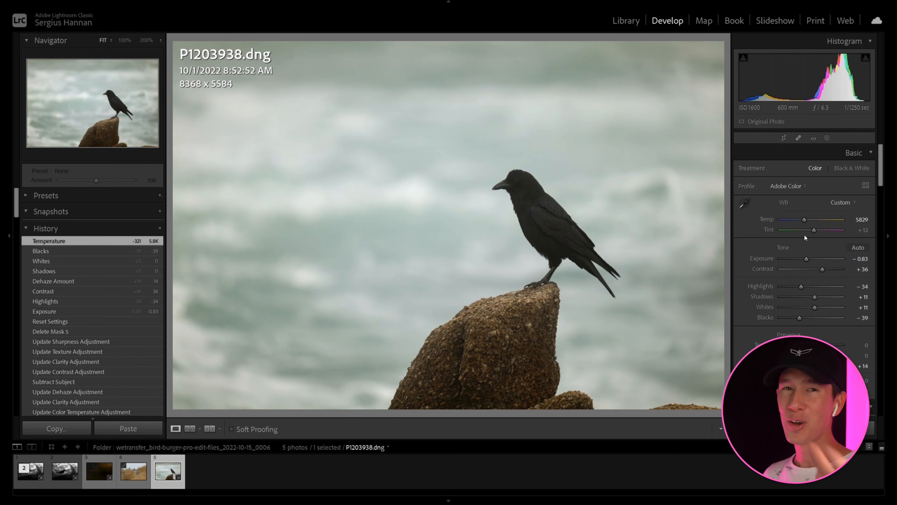
# Set the temperature to 5543, Tint to +11, Contrast to +65, Highlights to −53 and Whites to +36.
pyautogui.moveTo(800, 233)
pyautogui.mouseDown()
pyautogui.moveTo(811, 235)
pyautogui.moveTo(804, 218)
pyautogui.mouseUp()
pyautogui.moveTo(822, 269); pyautogui.dragTo(828, 269)
pyautogui.click(518, 182)
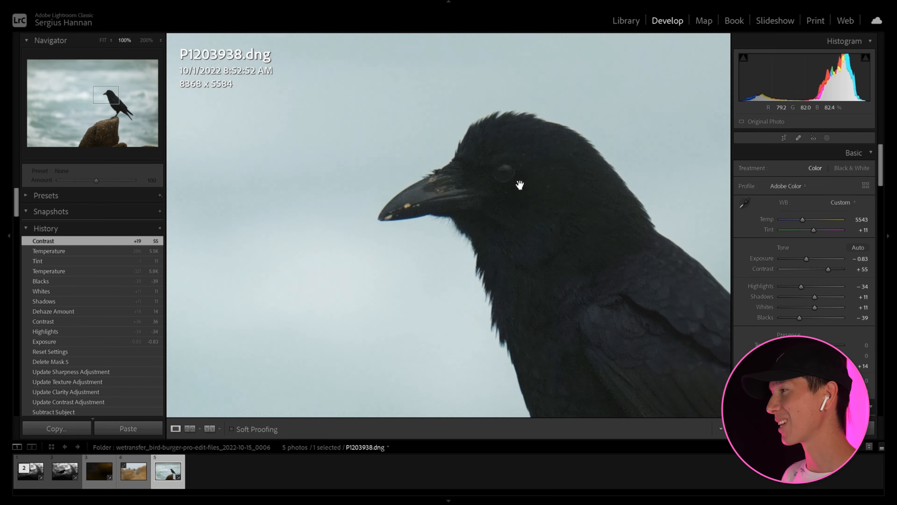
pyautogui.moveTo(625, 336); pyautogui.dragTo(597, 363)
pyautogui.click(567, 301)
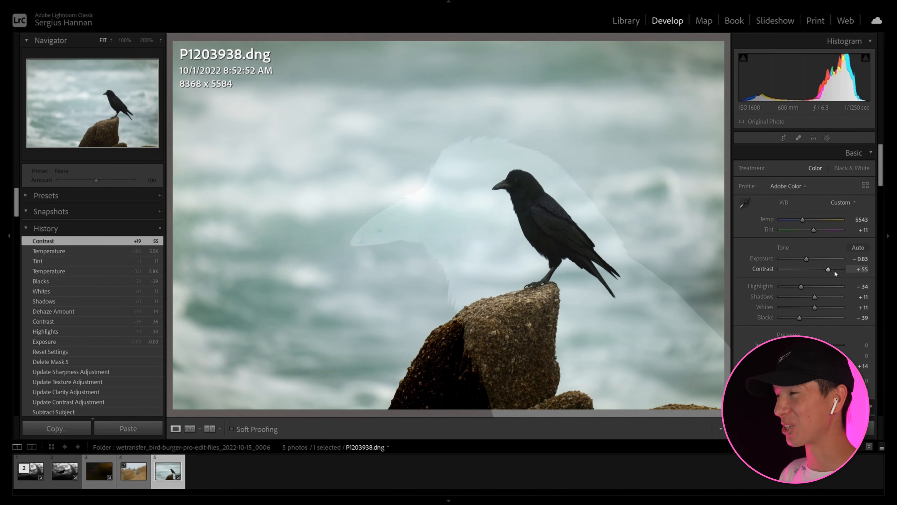
pyautogui.moveTo(828, 270); pyautogui.dragTo(824, 309)
# Reshape the point curve and set green saturation to −22, aqua hue to +35, aqua saturation to +1 and aqua luminance to −20.
pyautogui.scroll(-6, 757, 276)
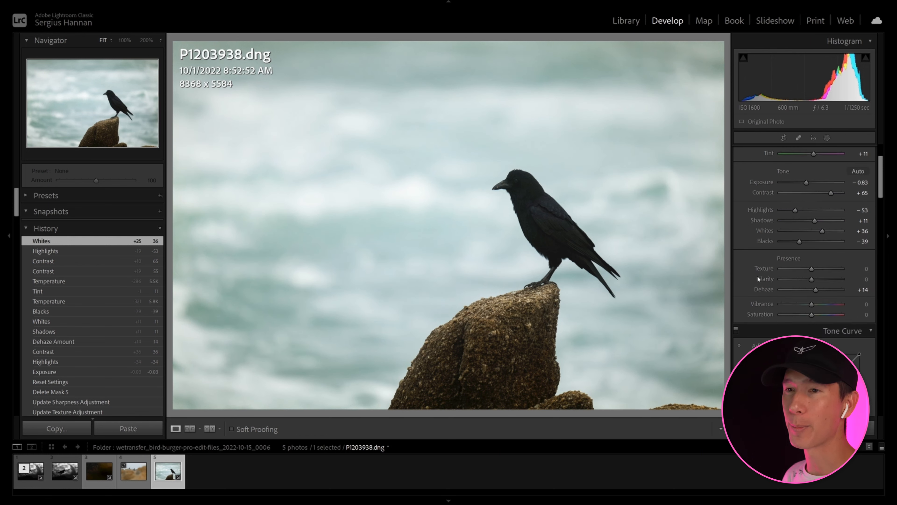
pyautogui.scroll(-4, 758, 207)
pyautogui.moveTo(809, 256); pyautogui.dragTo(826, 248)
pyautogui.click(804, 218)
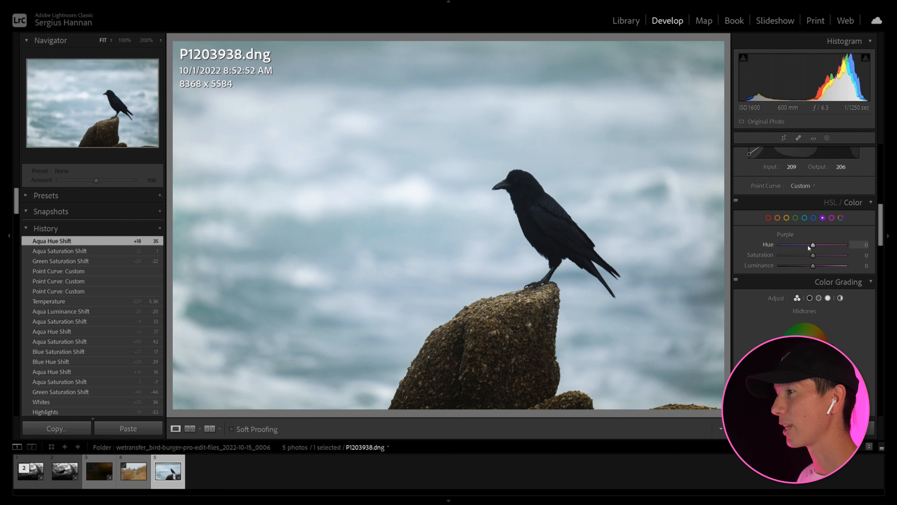
# Set purple hue to +5, blue hue to +2, the photo's temperature to 5200 and Contrast to +69.
pyautogui.moveTo(835, 243); pyautogui.dragTo(801, 220)
pyautogui.scroll(10, 780, 262)
pyautogui.moveTo(833, 270); pyautogui.dragTo(834, 270)
# Create a subject mask on the bird with Shadows 30, Contrast 52, Clarity 29 and Texture 12.
pyautogui.click(827, 138)
pyautogui.click(765, 166)
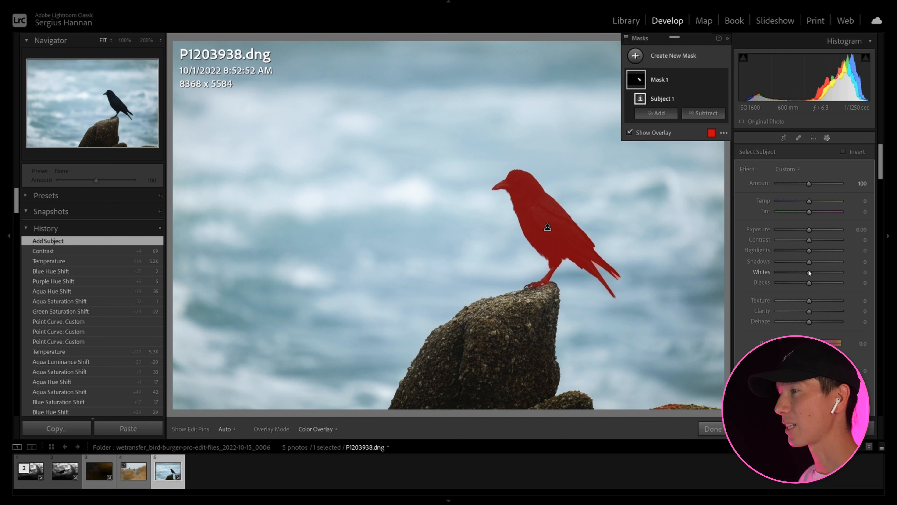
pyautogui.moveTo(809, 261); pyautogui.dragTo(825, 246)
pyautogui.moveTo(810, 311); pyautogui.dragTo(818, 314)
pyautogui.moveTo(809, 300); pyautogui.dragTo(814, 306)
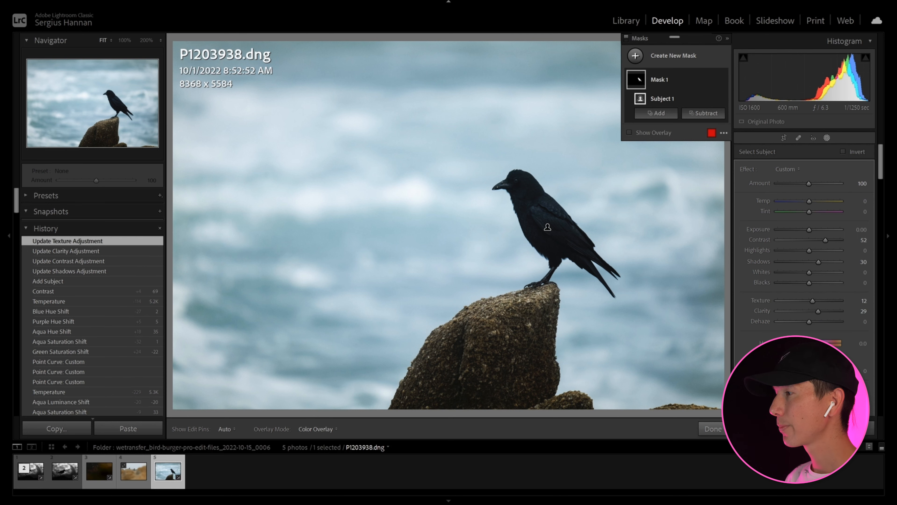
# Subtract the background along the bird's legs and tail from the subject mask with a size 2.0 brush.
pyautogui.click(146, 40)
pyautogui.click(130, 112)
pyautogui.moveTo(107, 94); pyautogui.dragTo(111, 102)
pyautogui.click(704, 114)
pyautogui.click(701, 178)
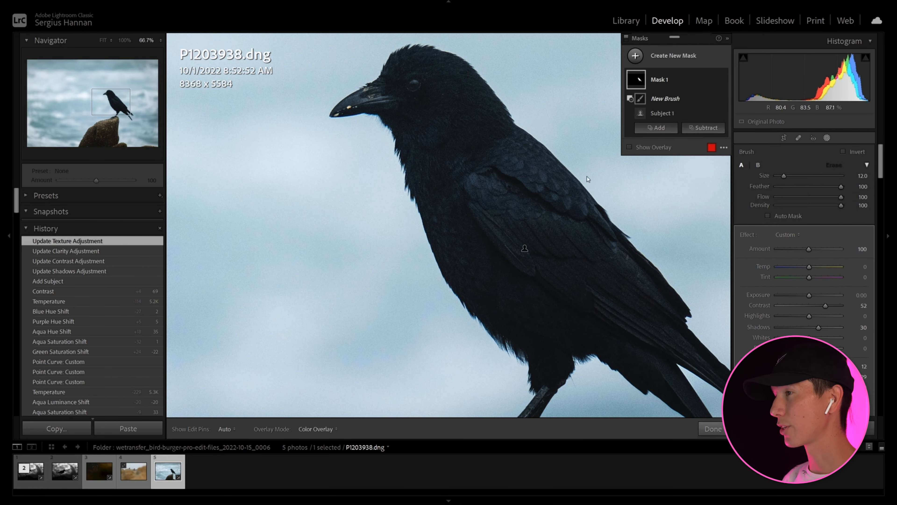
pyautogui.press('h')
pyautogui.press('alt')
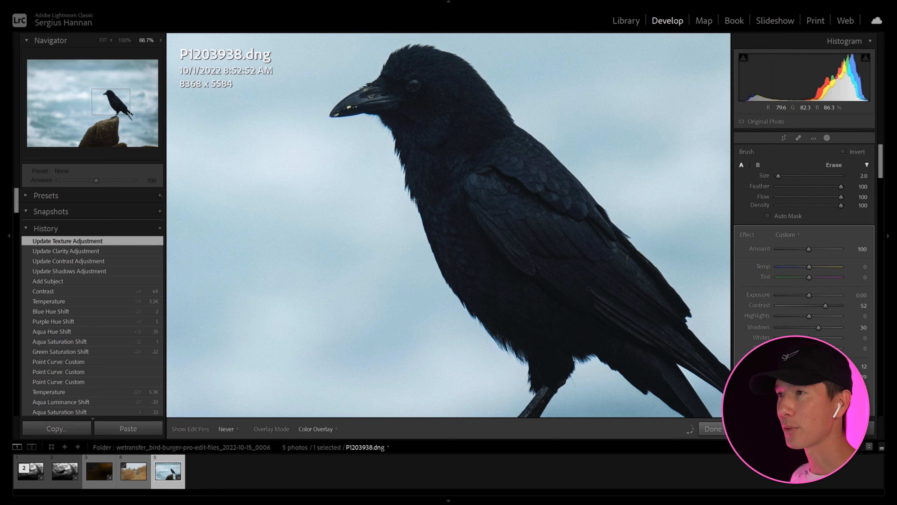
pyautogui.moveTo(526, 409); pyautogui.dragTo(522, 412)
pyautogui.moveTo(575, 376); pyautogui.dragTo(582, 367)
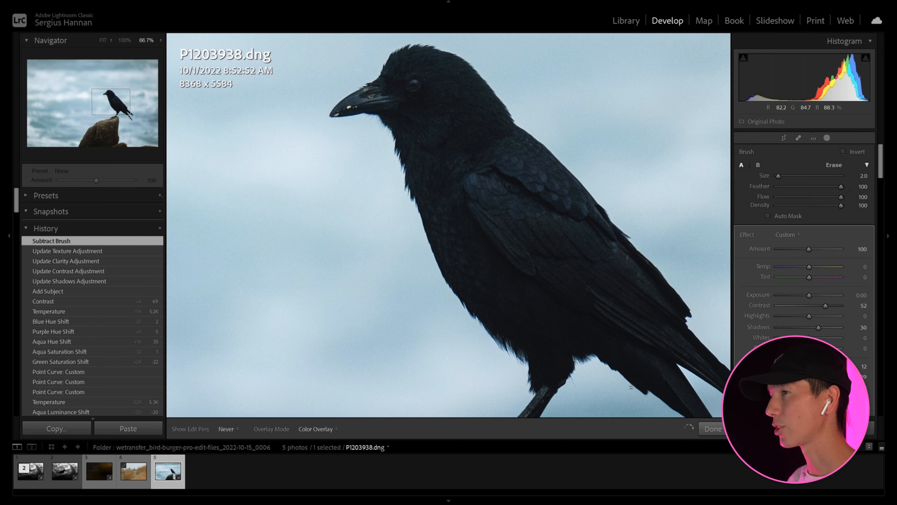
pyautogui.moveTo(678, 418); pyautogui.dragTo(672, 373)
pyautogui.moveTo(696, 327)
pyautogui.mouseDown()
pyautogui.moveTo(717, 368)
pyautogui.moveTo(689, 370)
pyautogui.moveTo(706, 337)
pyautogui.moveTo(681, 303)
pyautogui.mouseUp()
pyautogui.click(713, 429)
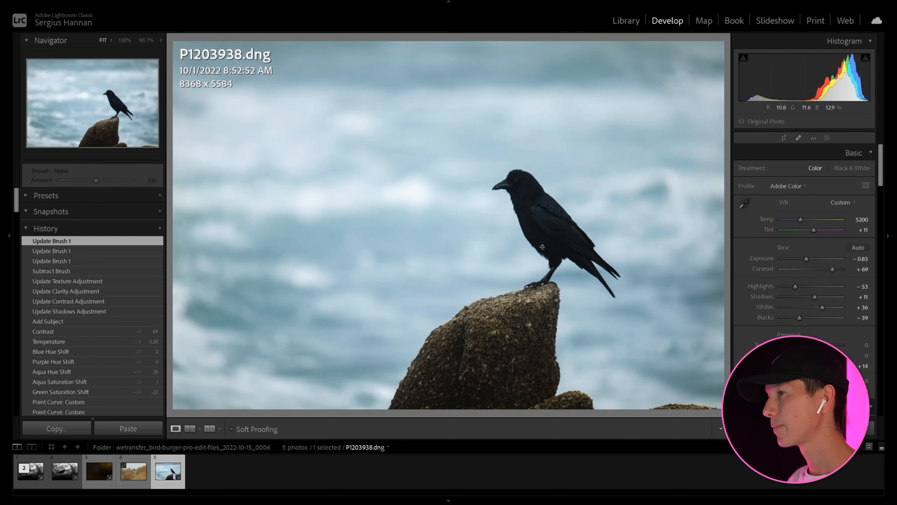
# Set the photo's overall Contrast to +76.
pyautogui.moveTo(832, 271); pyautogui.dragTo(835, 270)
# Add a new brush mask and paint over the bird's eye with a size 2.0 brush.
pyautogui.click(516, 181)
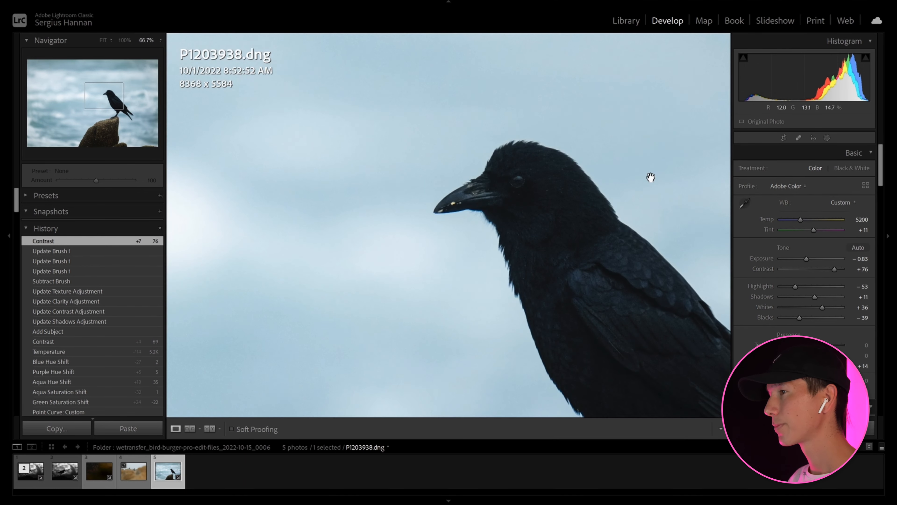
pyautogui.click(827, 138)
pyautogui.click(676, 110)
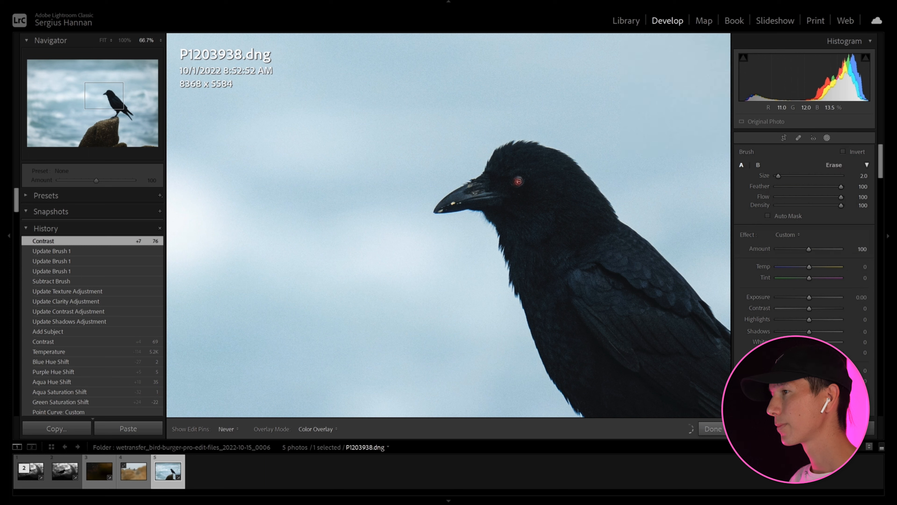
pyautogui.click(518, 180)
# Set the eye mask's Exposure to 0.33, Contrast to 20, Highlights to 9, Shadows to 8, Whites to 10 and Blacks to −15, and raise its Clarity.
pyautogui.moveTo(809, 297); pyautogui.dragTo(812, 327)
pyautogui.moveTo(809, 376); pyautogui.dragTo(818, 376)
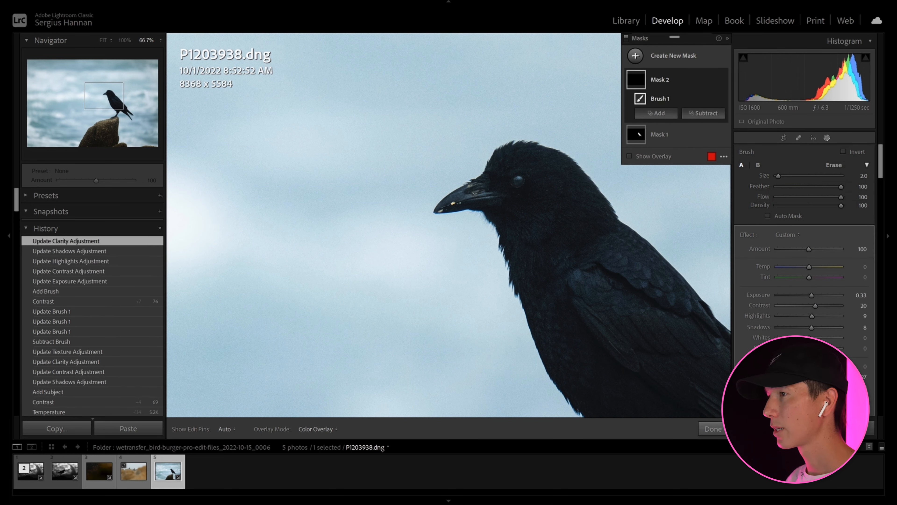
pyautogui.moveTo(809, 338); pyautogui.dragTo(811, 338)
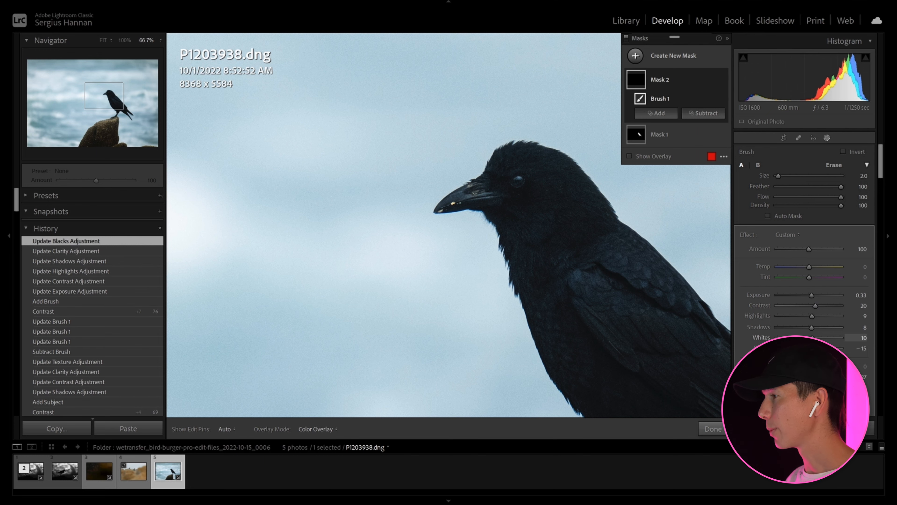
pyautogui.click(713, 429)
# Compare the whole edited photo with its unedited version.
pyautogui.click(565, 239)
pyautogui.press('\\')
pyautogui.press('\\')
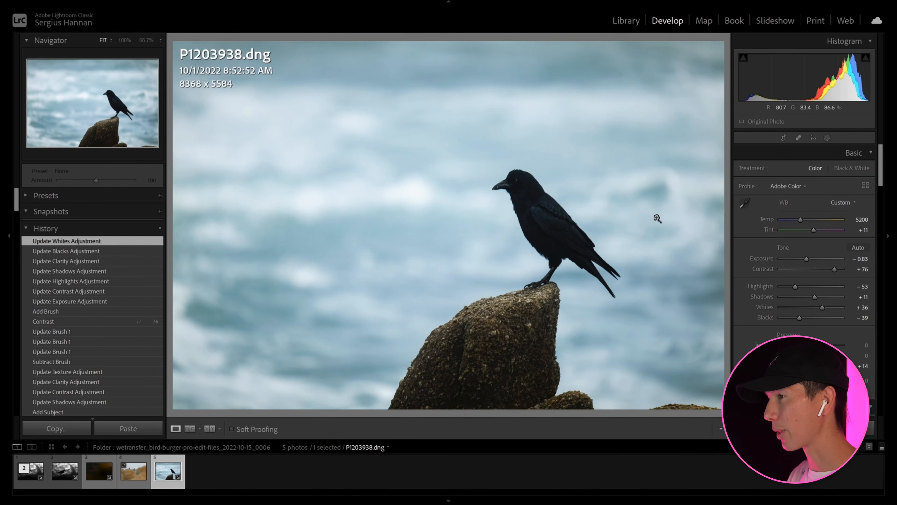
# Crop the photo to 7739 x 5164 around the bird and rock.
pyautogui.click(827, 137)
pyautogui.click(784, 138)
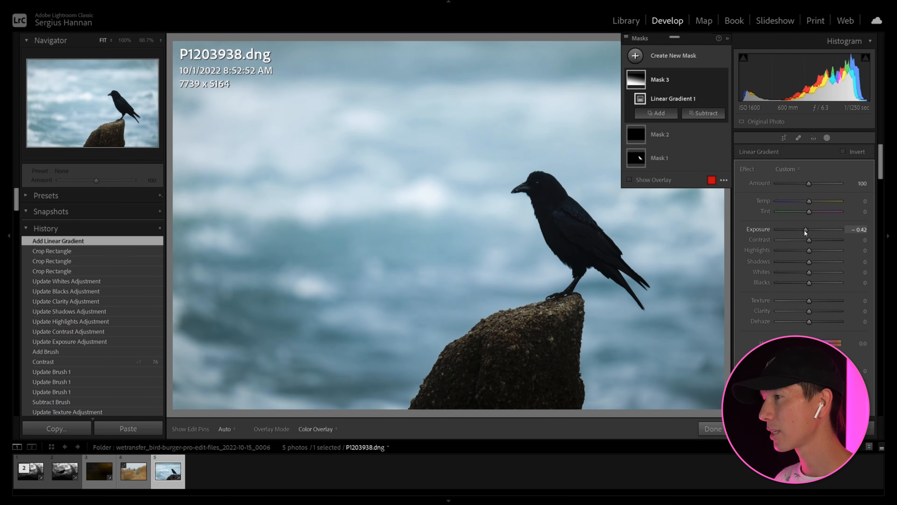
# Darken the photo's lower part with a linear gradient mask using Exposure −0.42, Highlights −24, Clarity −18 and Dehaze −2.
pyautogui.moveTo(818, 259); pyautogui.dragTo(793, 251)
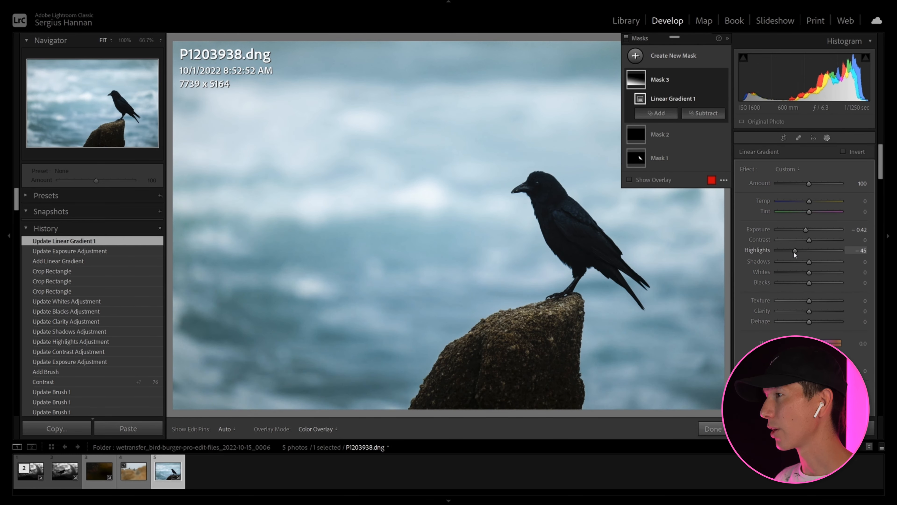
pyautogui.moveTo(810, 313)
pyautogui.mouseDown()
pyautogui.moveTo(801, 313)
pyautogui.moveTo(806, 321)
pyautogui.mouseUp()
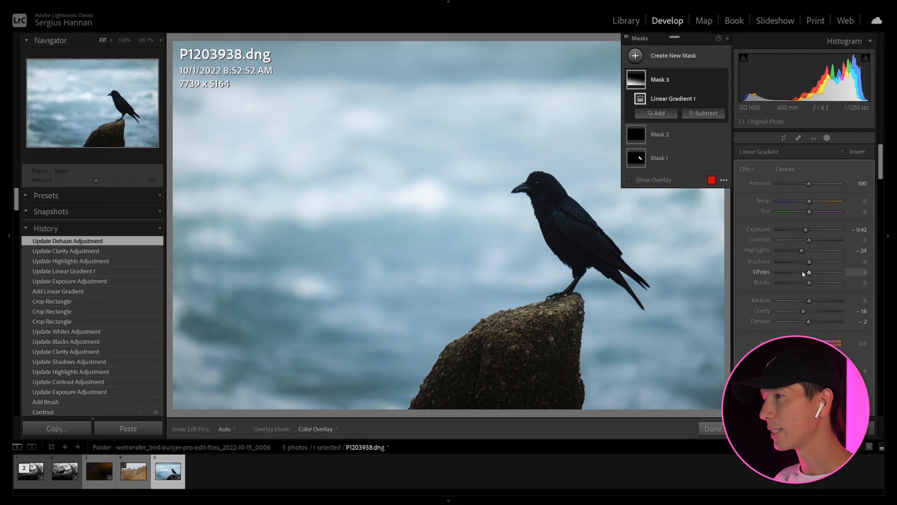
# Add a large radial gradient from the photo's upper-left corner with Exposure 0.24, Contrast 9, Highlights −27 and Temp 4.
pyautogui.click(668, 56)
pyautogui.click(690, 139)
pyautogui.moveTo(184, 41); pyautogui.dragTo(626, 288)
pyautogui.moveTo(809, 246)
pyautogui.mouseDown()
pyautogui.moveTo(802, 267)
pyautogui.moveTo(811, 257)
pyautogui.mouseUp()
pyautogui.moveTo(809, 218); pyautogui.dragTo(810, 217)
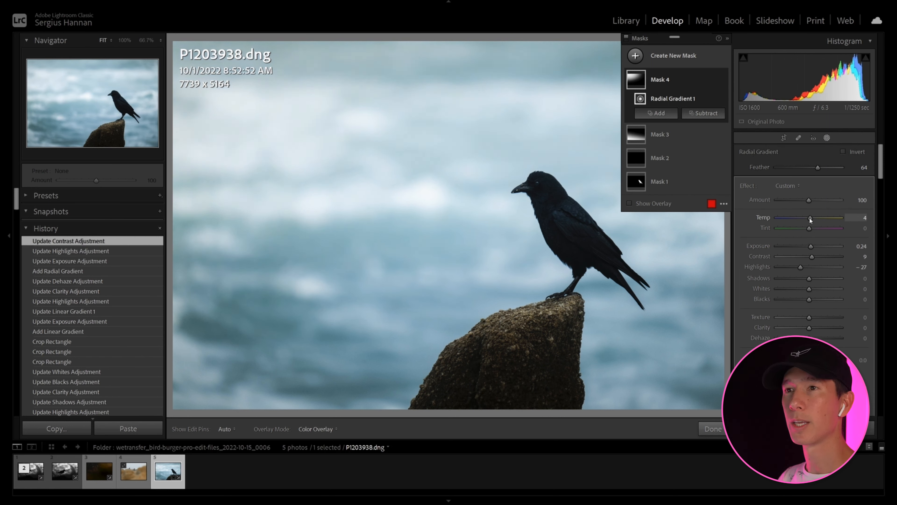
# Set the radial gradient's Clarity to −15, Dehaze to −5, Contrast to 100, Blacks to −13, Highlights to −60 and Temp to 0.
pyautogui.moveTo(810, 328); pyautogui.dragTo(808, 338)
pyautogui.moveTo(827, 256); pyautogui.dragTo(856, 259)
pyautogui.moveTo(810, 299); pyautogui.dragTo(805, 300)
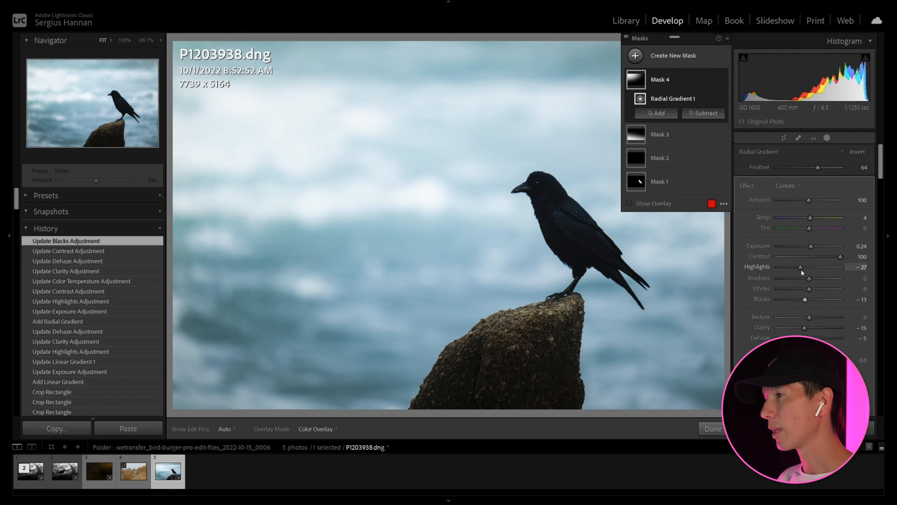
pyautogui.moveTo(800, 268); pyautogui.dragTo(790, 268)
pyautogui.moveTo(810, 218); pyautogui.dragTo(809, 218)
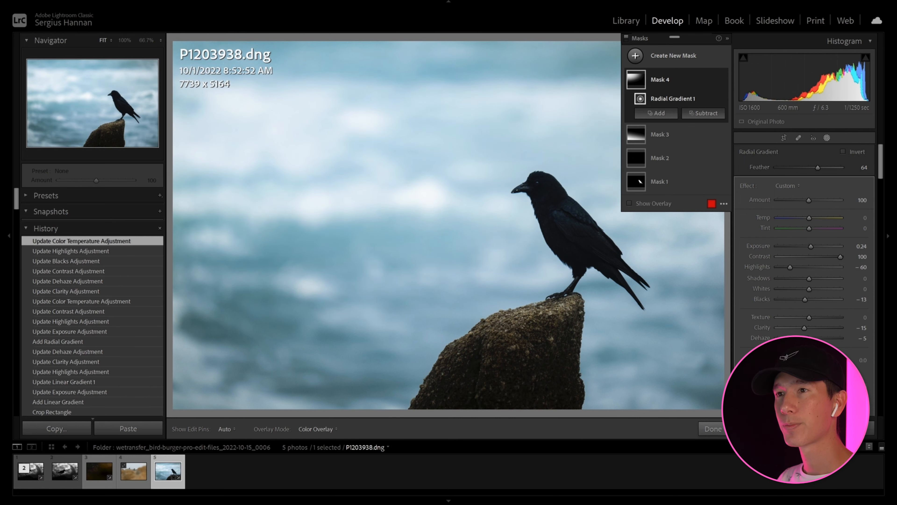
# Lower the radial gradient's Saturation slightly, set its Contrast to 83 and finish masking.
pyautogui.moveTo(809, 385); pyautogui.dragTo(806, 385)
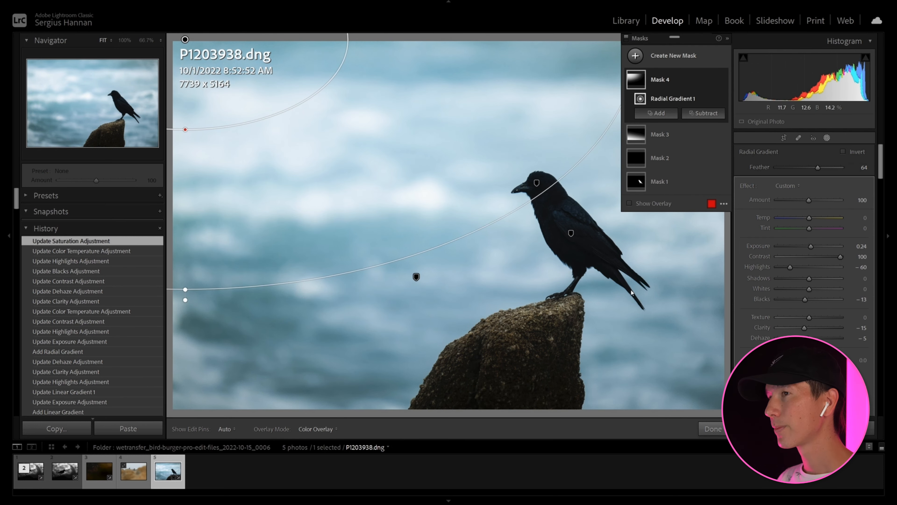
pyautogui.moveTo(833, 257); pyautogui.dragTo(835, 257)
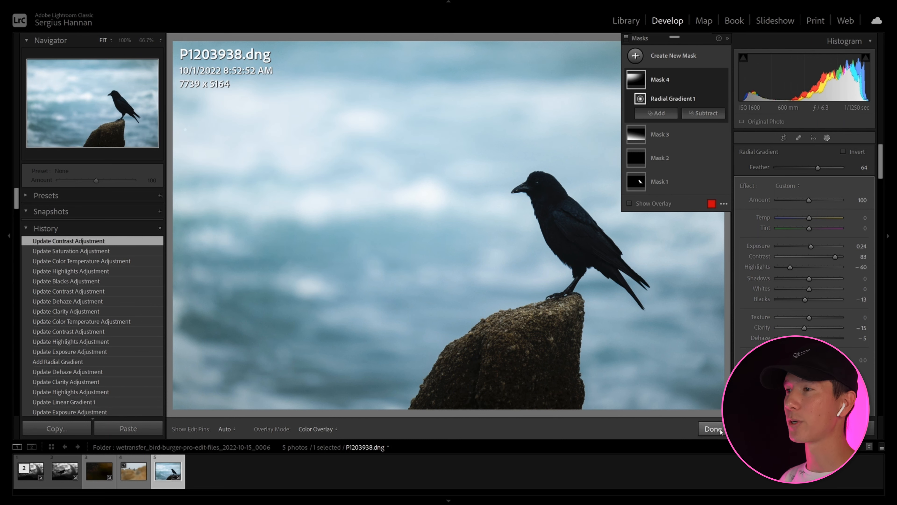
pyautogui.click(723, 429)
# Check the masked and cropped photo against the original version.
pyautogui.press('\\')
pyautogui.press('\\')
# Reopen the linear gradient mask and reposition the gradient over the photo's lower part.
pyautogui.click(827, 137)
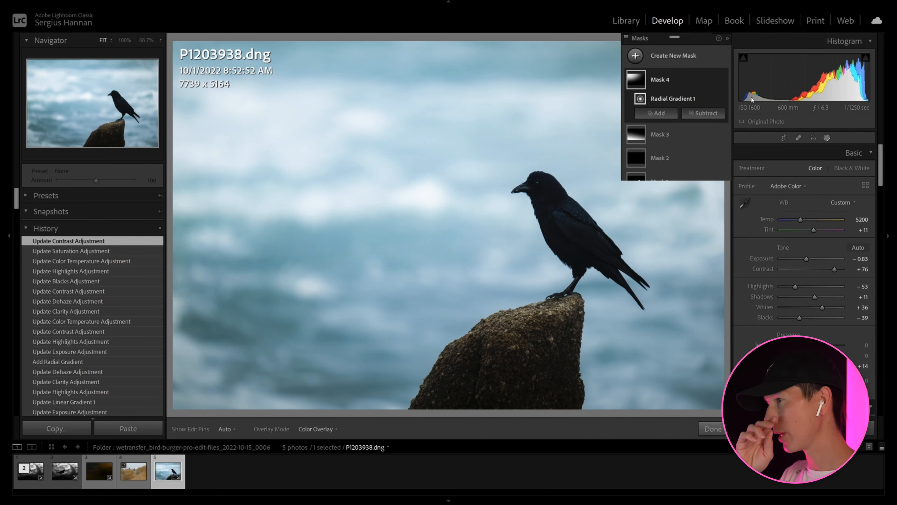
pyautogui.click(664, 134)
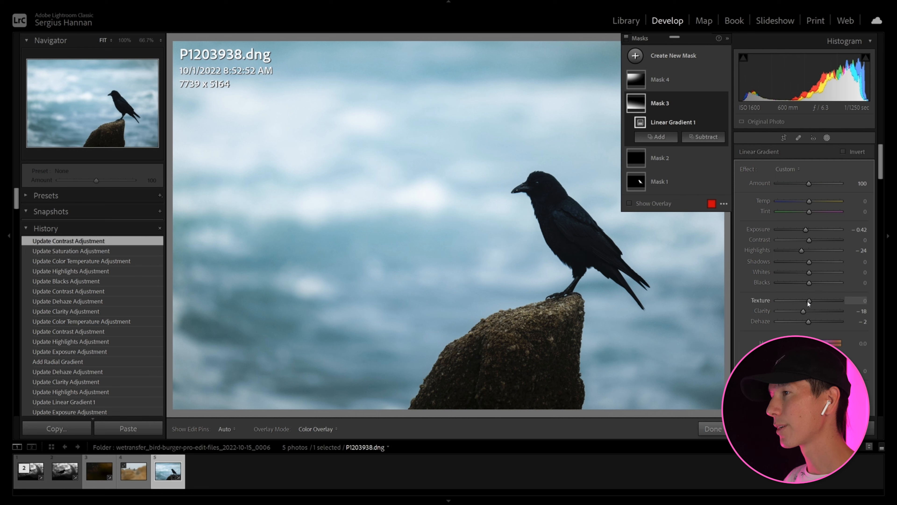
pyautogui.moveTo(414, 276); pyautogui.dragTo(396, 335)
pyautogui.moveTo(341, 322); pyautogui.dragTo(341, 320)
pyautogui.moveTo(396, 335); pyautogui.dragTo(409, 318)
pyautogui.moveTo(456, 162); pyautogui.dragTo(455, 170)
pyautogui.moveTo(615, 382); pyautogui.dragTo(615, 379)
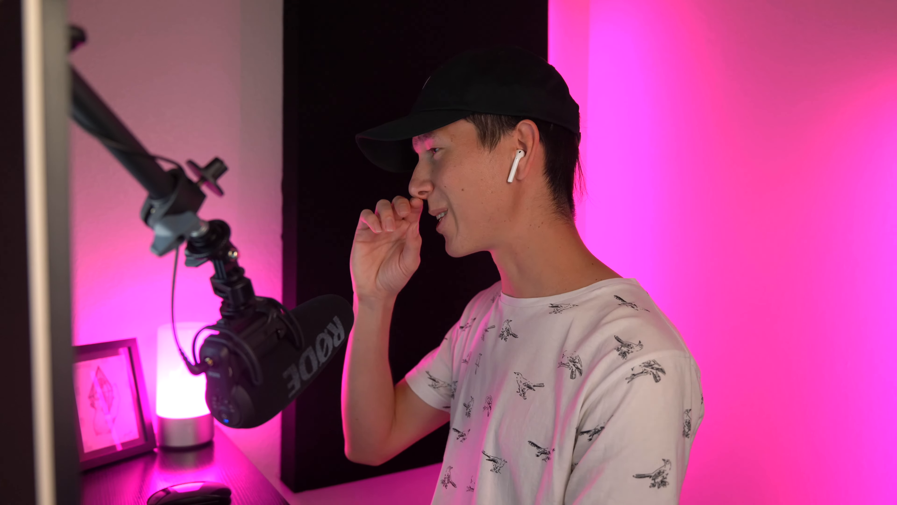
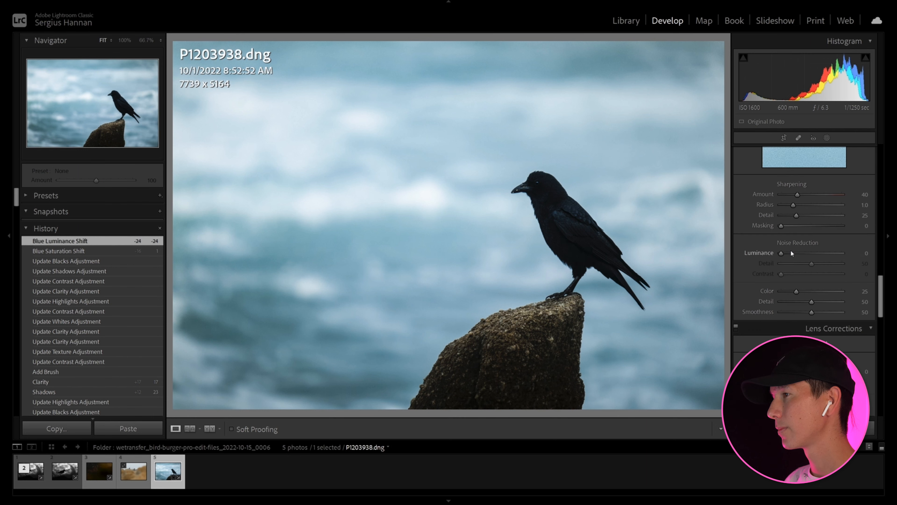
# Add a Color Priority post-crop vignette with Amount −2, Midpoint 0 and Feather 100 to the black bird photo.
pyautogui.click(828, 303)
pyautogui.click(813, 328)
pyautogui.moveTo(811, 316); pyautogui.dragTo(809, 316)
pyautogui.moveTo(812, 326); pyautogui.dragTo(848, 347)
pyautogui.moveTo(809, 316); pyautogui.dragTo(811, 316)
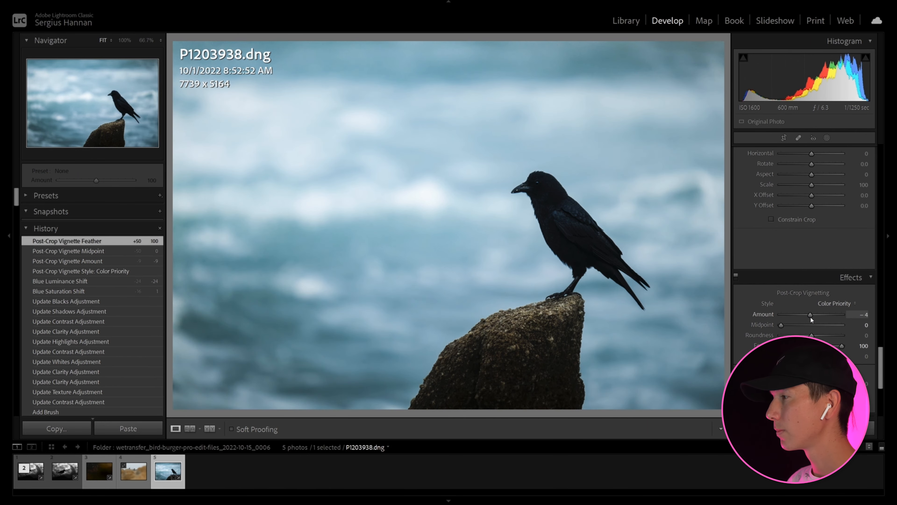
# Set the overall Shadows to +36 with slight Texture, fine-tune the bird mask's tone, and compare the edit with the original.
pyautogui.scroll(10, 769, 245)
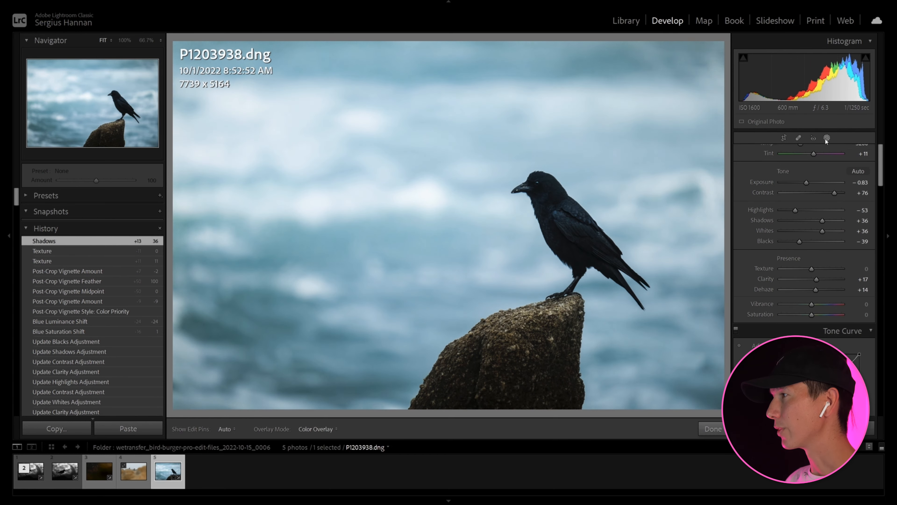
pyautogui.click(827, 138)
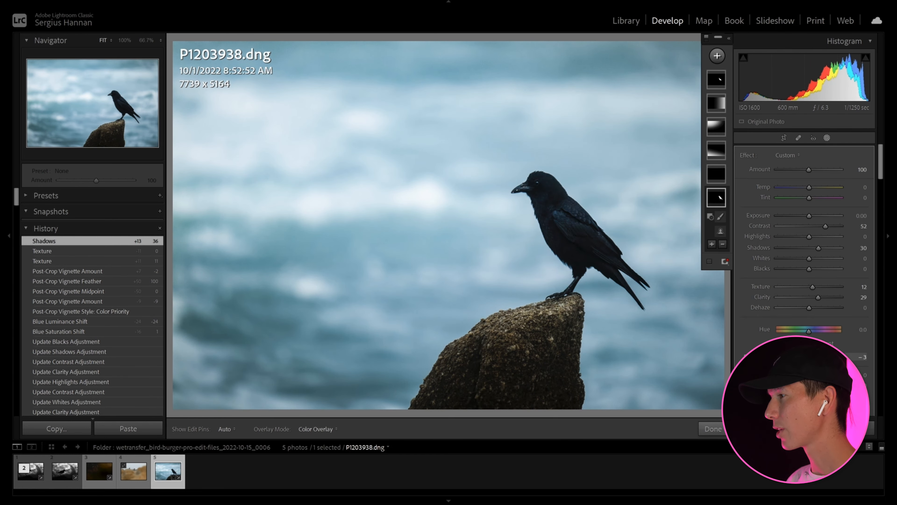
pyautogui.moveTo(825, 226); pyautogui.dragTo(808, 219)
pyautogui.click(713, 429)
pyautogui.press('\\')
pyautogui.press('\\')
# Send an edited TIFF copy of the black bird photo to Topaz DeNoise AI.
pyautogui.rightClick(467, 251)
pyautogui.moveTo(513, 299)
pyautogui.click(645, 298)
pyautogui.press('Return')
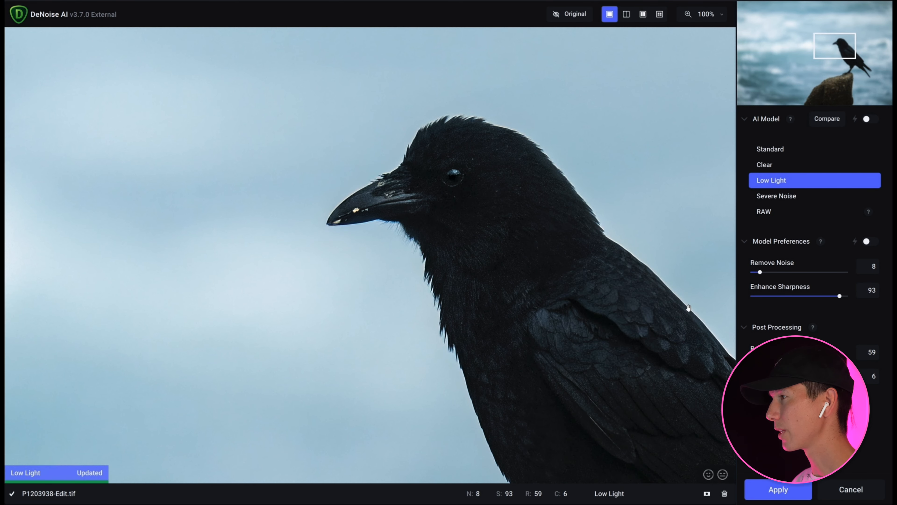
# Center the preview on the bird's head and compare the Low Light denoise result with the original.
pyautogui.click(689, 308)
pyautogui.click(635, 346)
pyautogui.click(635, 348)
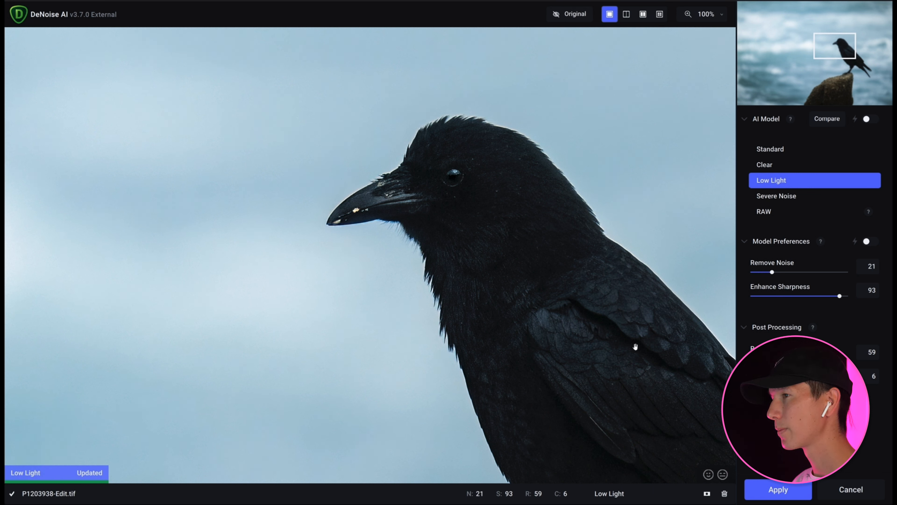
# Try the Clear denoise model and compare its result on the bird with the original.
pyautogui.click(765, 164)
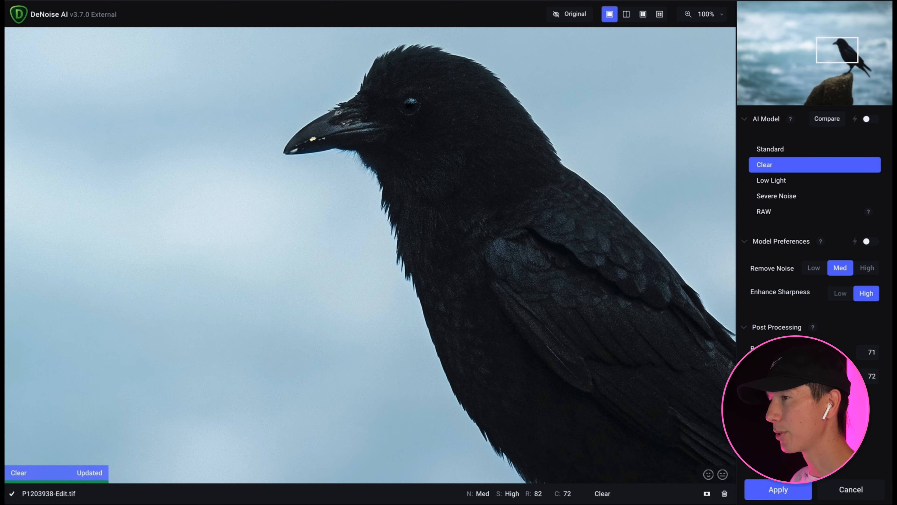
pyautogui.click(553, 337)
pyautogui.click(554, 337)
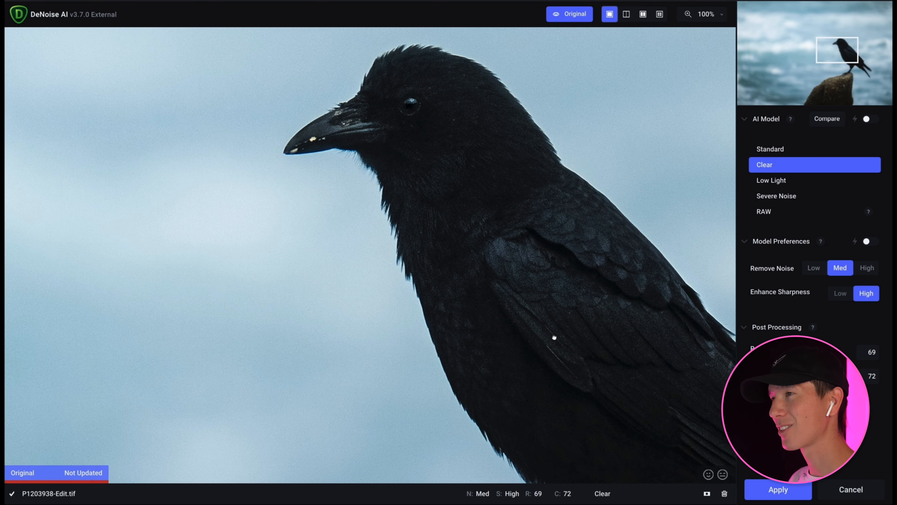
# Switch to the Severe Noise model, compare its result with the original, and apply the noise reduction.
pyautogui.click(771, 198)
pyautogui.click(604, 295)
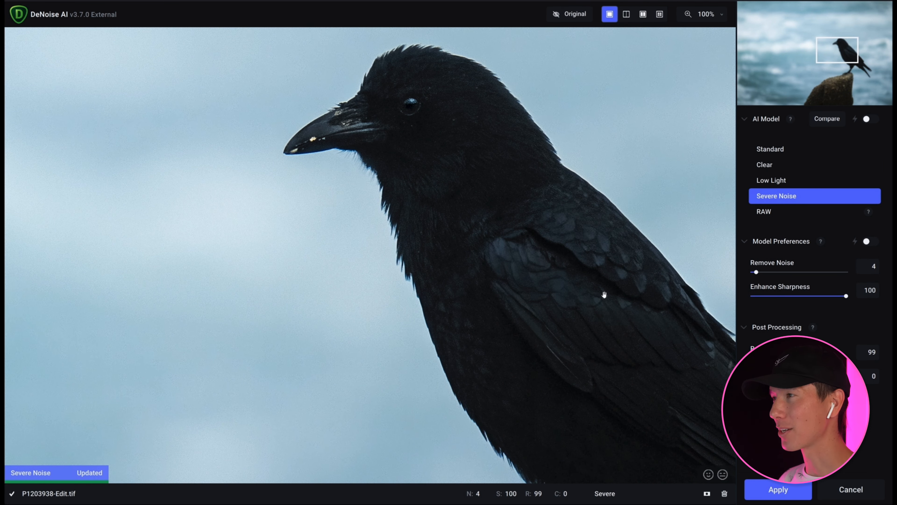
pyautogui.click(547, 297)
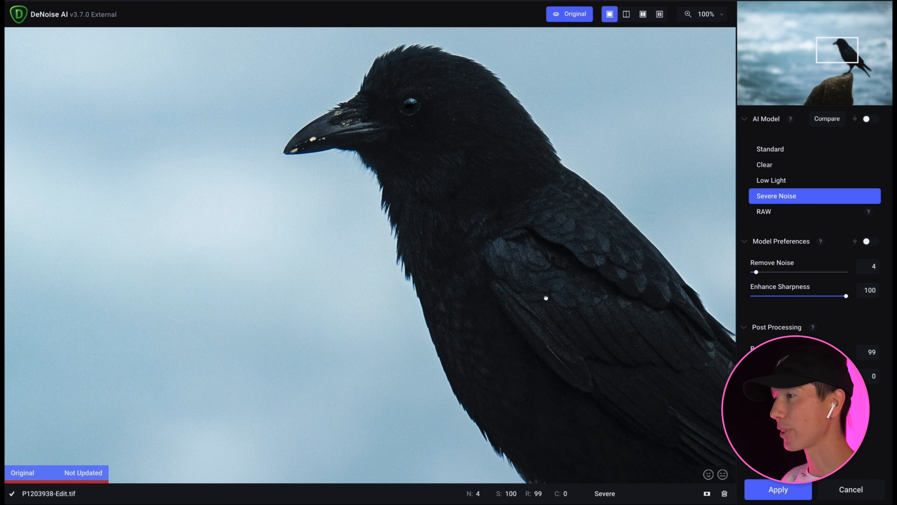
pyautogui.click(547, 297)
pyautogui.click(756, 489)
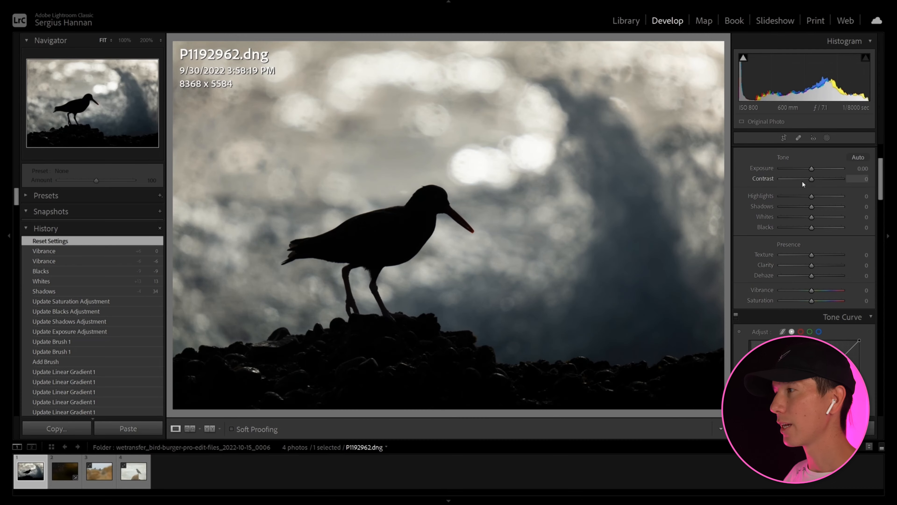
# Set the shorebird silhouette photo's Exposure to −0.37, Highlights to −26, Shadows to +11 and Blacks to −11.
pyautogui.moveTo(809, 196)
pyautogui.mouseDown()
pyautogui.moveTo(772, 202)
pyautogui.moveTo(801, 204)
pyautogui.mouseUp()
pyautogui.moveTo(813, 166); pyautogui.dragTo(808, 228)
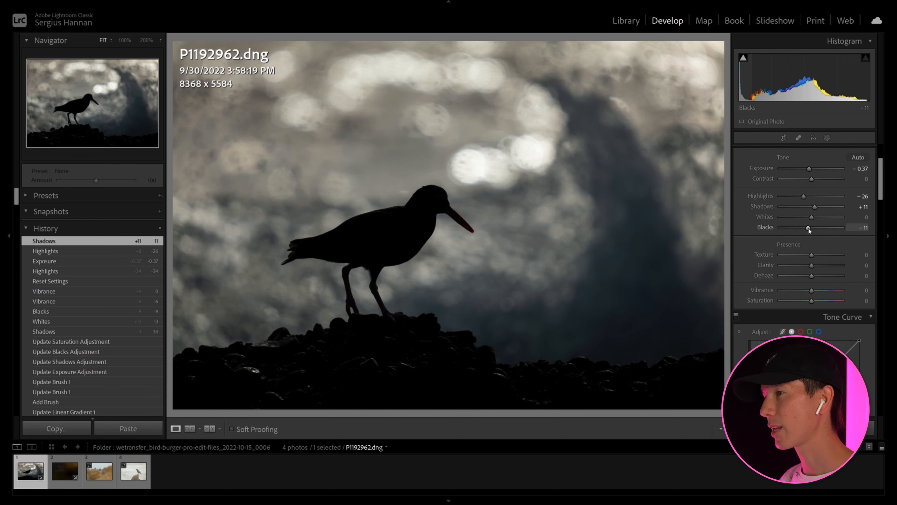
# Shape the tone curve by lifting the black point, adjusting a shadow point near input 29, and raising a highlight point to 214/223.
pyautogui.scroll(-5, 768, 256)
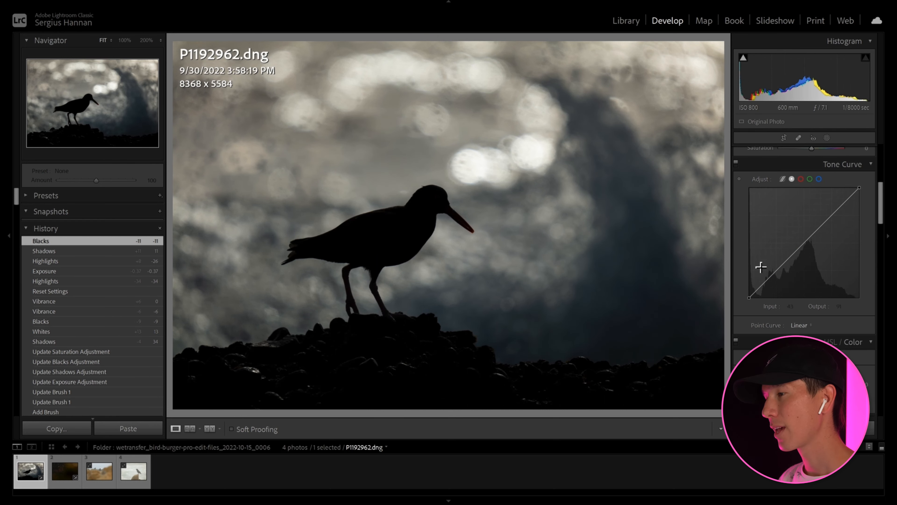
pyautogui.moveTo(747, 297)
pyautogui.mouseDown()
pyautogui.moveTo(740, 293)
pyautogui.moveTo(762, 288)
pyautogui.mouseUp()
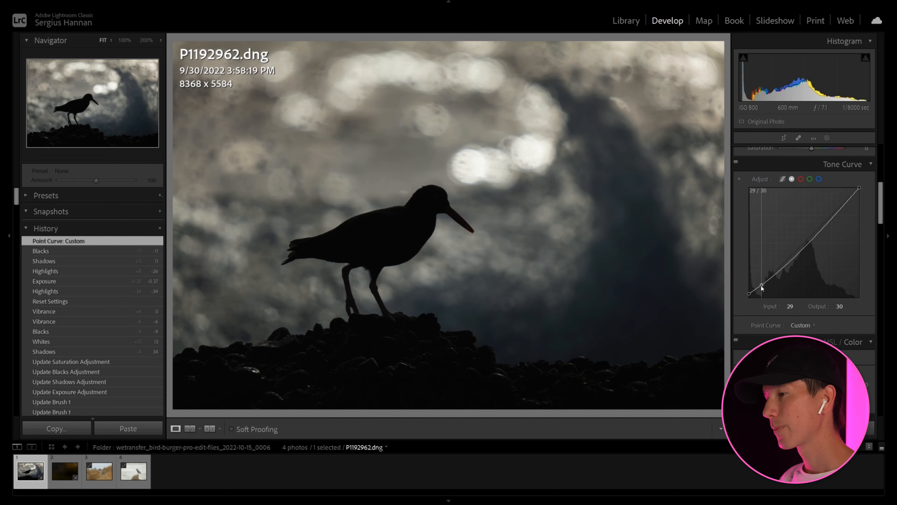
pyautogui.moveTo(843, 204); pyautogui.dragTo(842, 201)
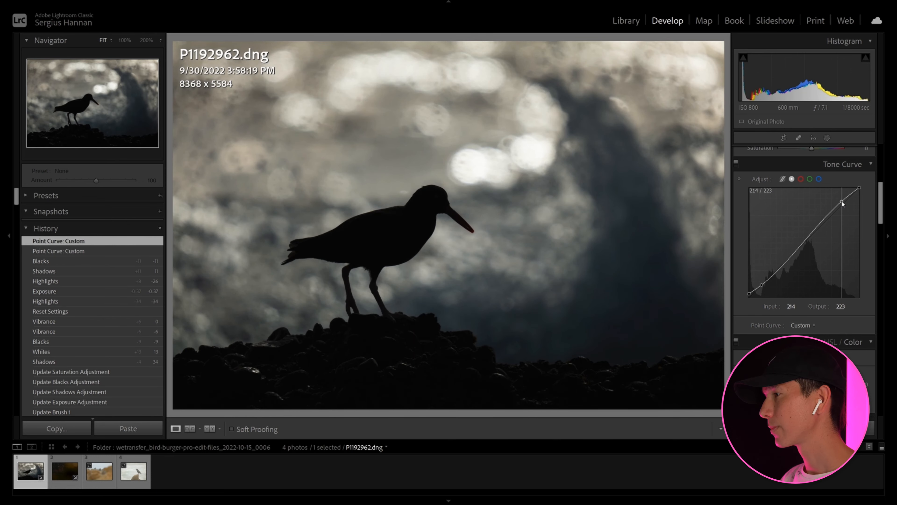
pyautogui.scroll(-5, 800, 315)
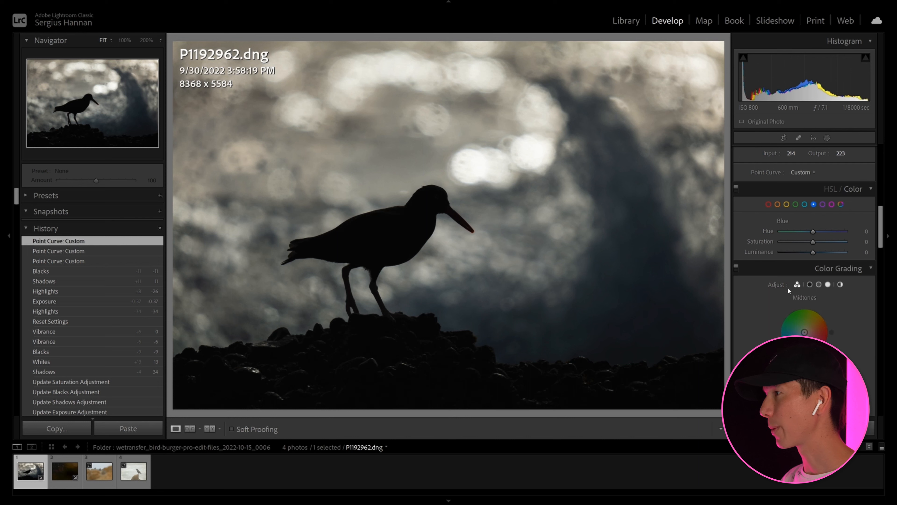
# Try a warmer Temp on the silhouette photo, reset it, and set Contrast to +18.
pyautogui.scroll(5, 791, 212)
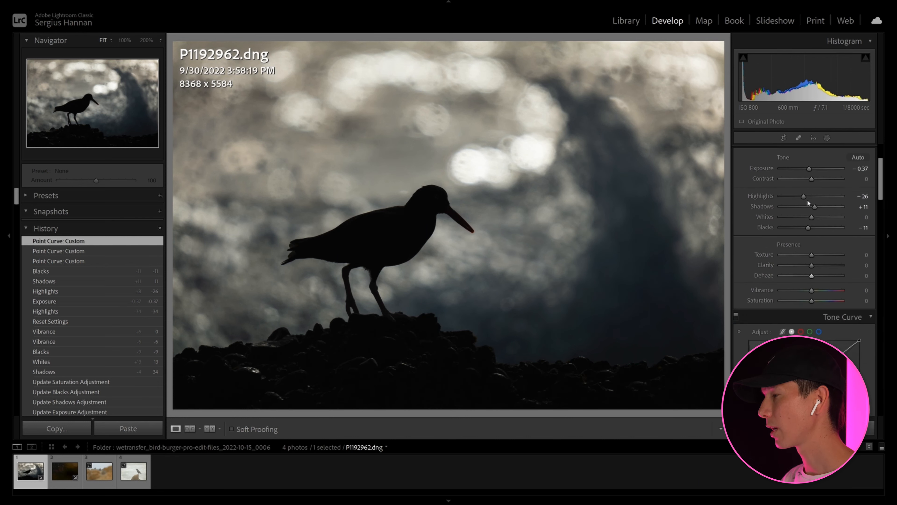
pyautogui.scroll(3, 807, 199)
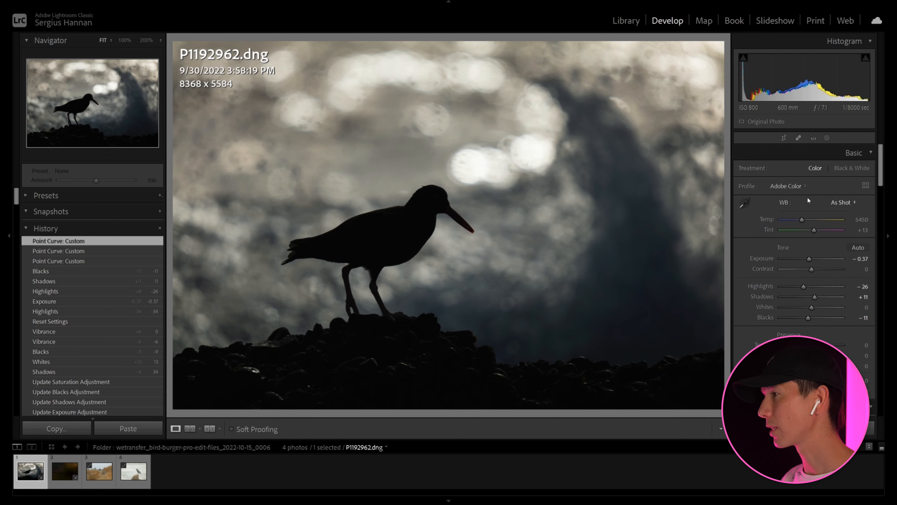
pyautogui.moveTo(806, 223); pyautogui.dragTo(809, 224)
pyautogui.doubleClick(809, 219)
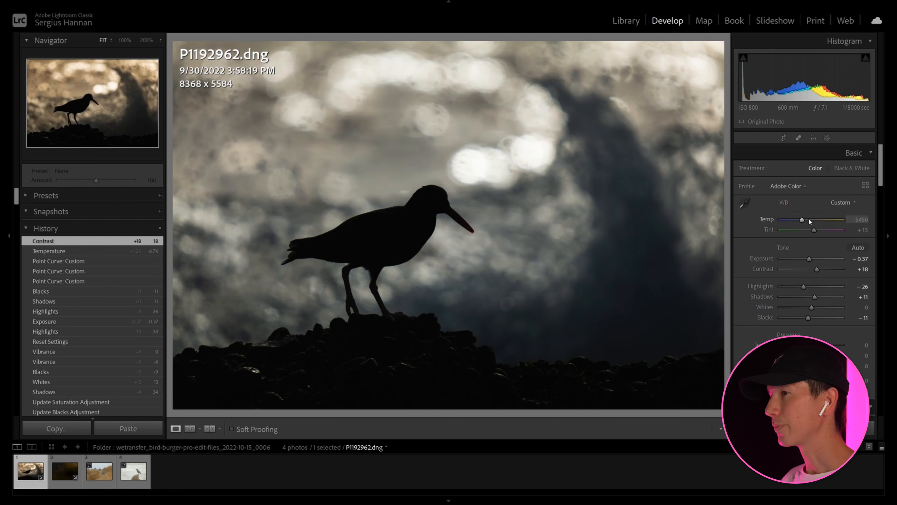
# Convert the silhouette photo to Black & White and set Highlights to −53 and Contrast to +20.
pyautogui.click(846, 169)
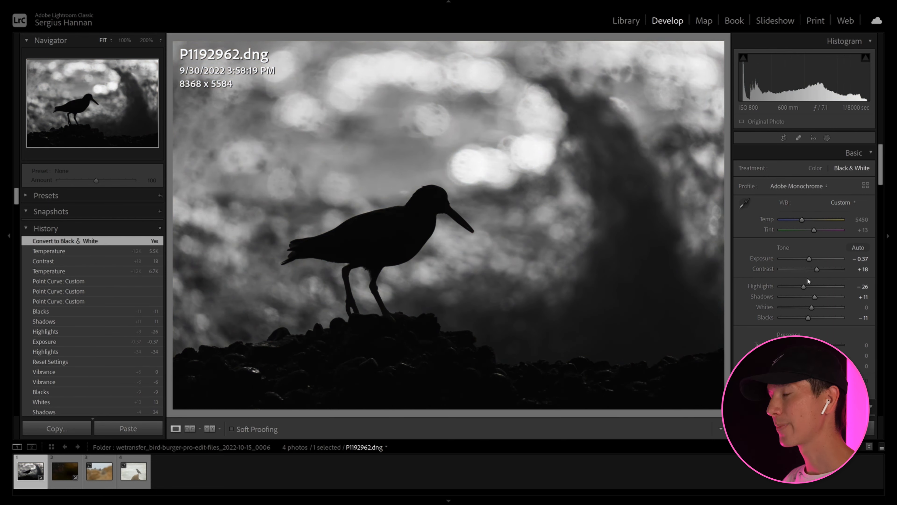
pyautogui.moveTo(804, 286); pyautogui.dragTo(819, 269)
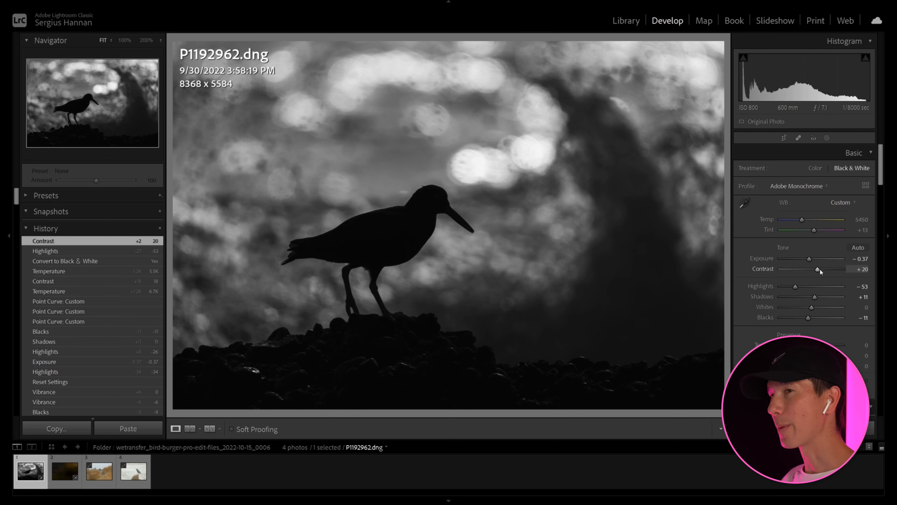
# Paint a new brush mask over the dark rocks along the photo's lower edge.
pyautogui.click(826, 137)
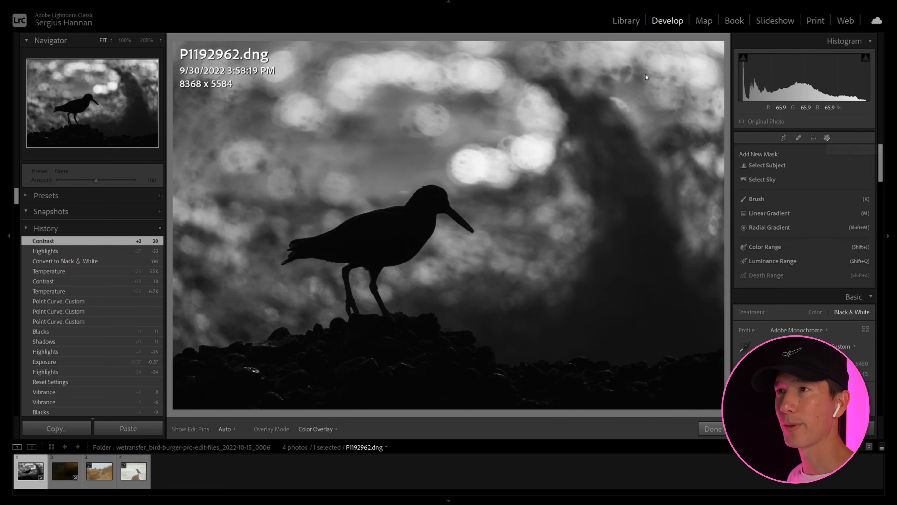
pyautogui.click(743, 188)
pyautogui.moveTo(705, 378)
pyautogui.mouseDown()
pyautogui.moveTo(670, 388)
pyautogui.moveTo(468, 389)
pyautogui.moveTo(479, 380)
pyautogui.moveTo(312, 372)
pyautogui.moveTo(408, 348)
pyautogui.moveTo(377, 336)
pyautogui.moveTo(431, 345)
pyautogui.moveTo(208, 394)
pyautogui.moveTo(452, 405)
pyautogui.mouseUp()
# Set the rock mask's Exposure to −0.82, Contrast to −16, Highlights to −52, Shadows to −72 and Whites to −28, and lower Clarity and Texture.
pyautogui.moveTo(809, 317)
pyautogui.mouseDown()
pyautogui.moveTo(792, 317)
pyautogui.moveTo(800, 338)
pyautogui.mouseUp()
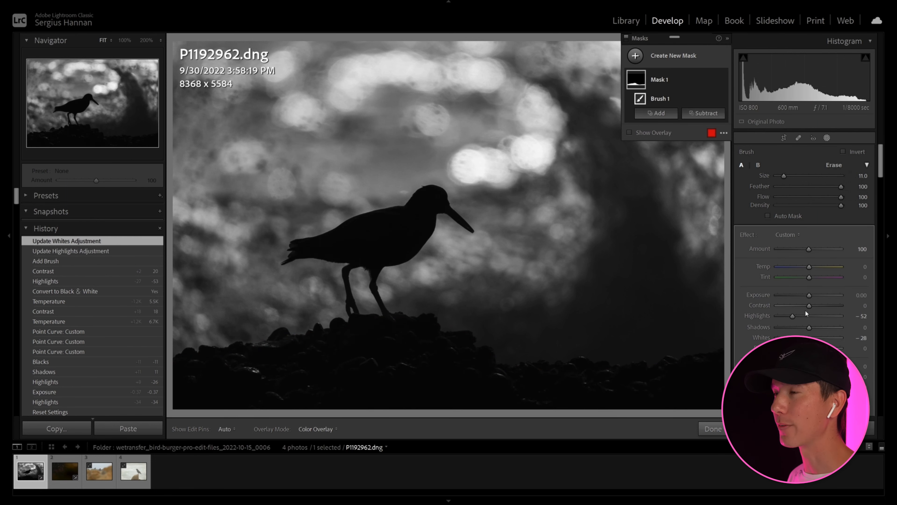
pyautogui.moveTo(809, 306); pyautogui.dragTo(801, 301)
pyautogui.moveTo(809, 377)
pyautogui.mouseDown()
pyautogui.moveTo(794, 377)
pyautogui.moveTo(800, 367)
pyautogui.mouseUp()
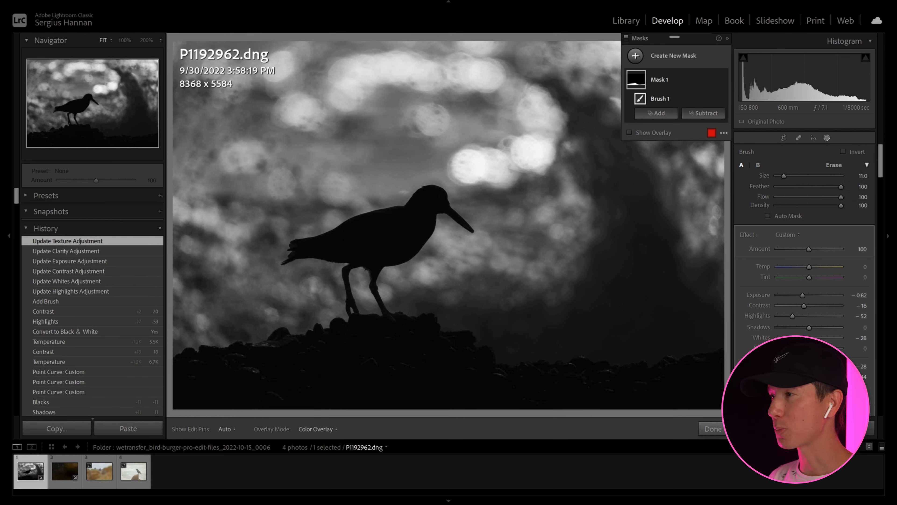
pyautogui.moveTo(809, 327); pyautogui.dragTo(786, 334)
# Extend and further darken the brush mask over the rocks, finish masking, and set the photo's overall Contrast to +30.
pyautogui.press('h')
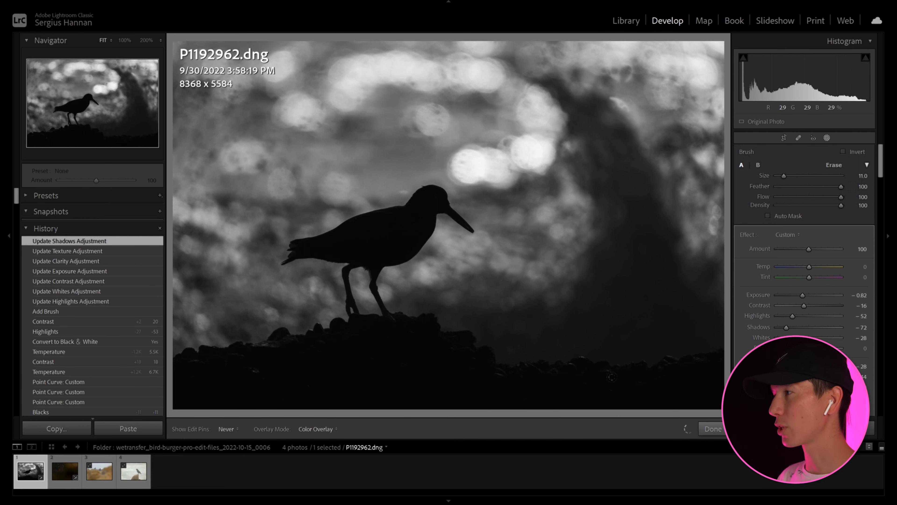
pyautogui.press('h')
pyautogui.moveTo(800, 297); pyautogui.dragTo(780, 301)
pyautogui.click(713, 429)
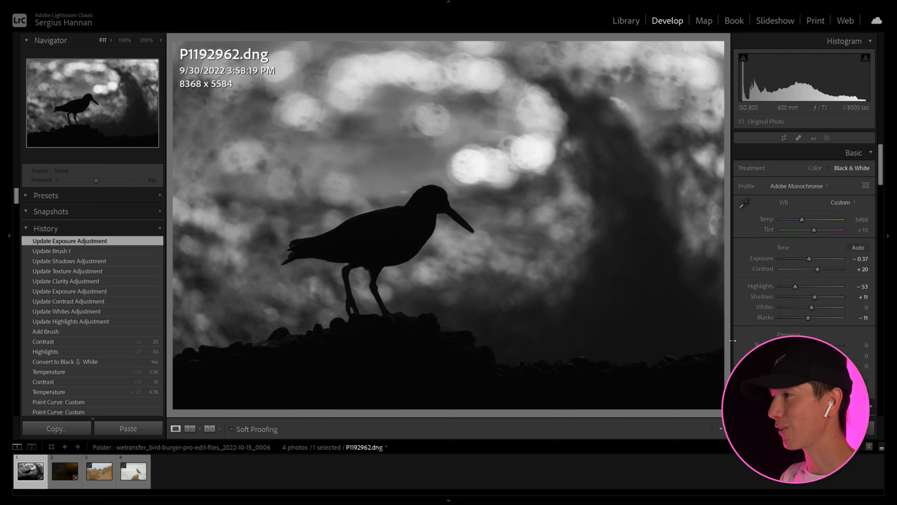
pyautogui.moveTo(817, 271); pyautogui.dragTo(820, 272)
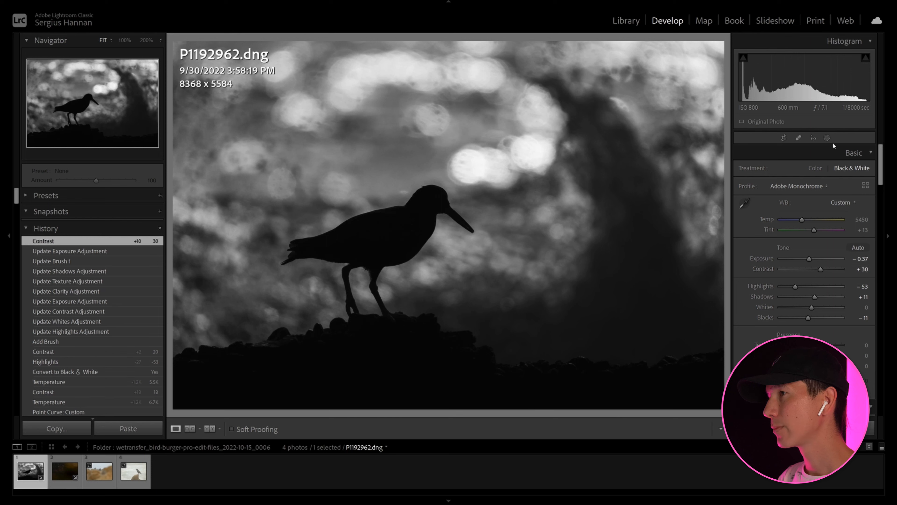
# Add a diagonal linear gradient mask from the photo's upper right toward the lower rocks and subtract the subject from it.
pyautogui.click(827, 137)
pyautogui.click(635, 55)
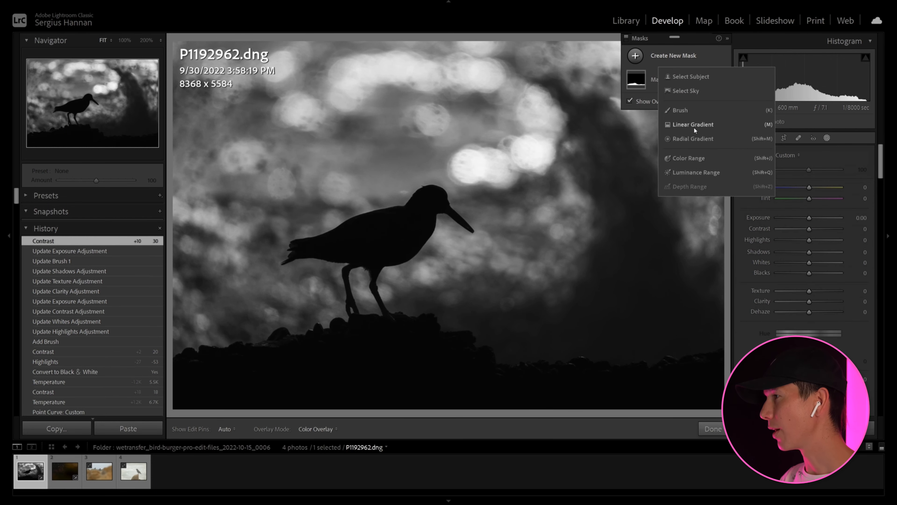
pyautogui.click(694, 125)
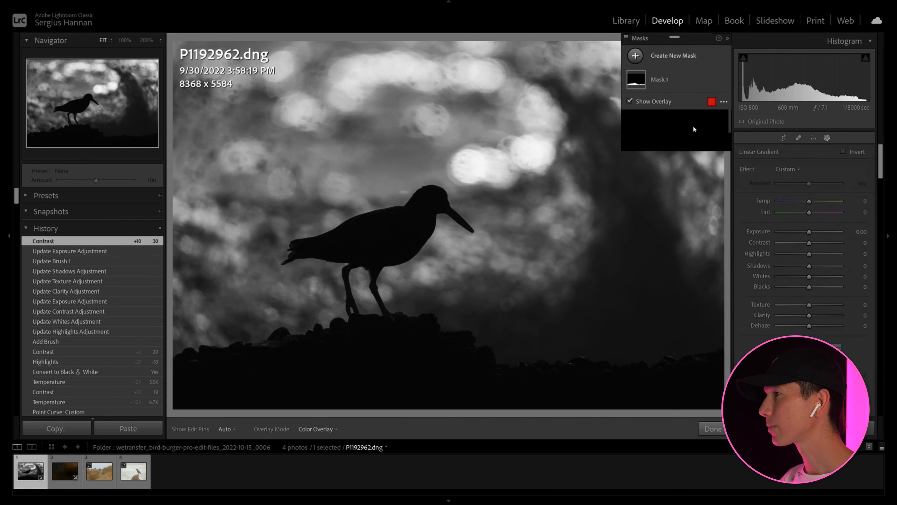
pyautogui.moveTo(611, 83); pyautogui.dragTo(498, 414)
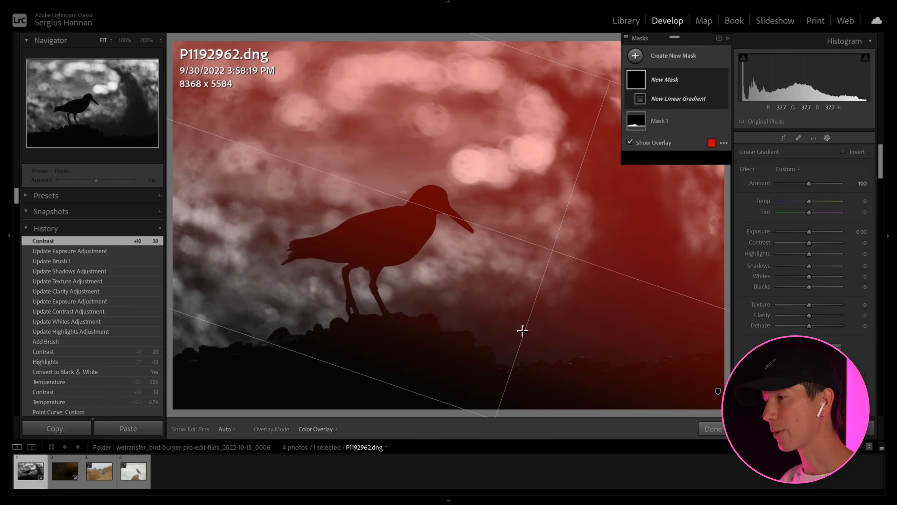
pyautogui.click(697, 113)
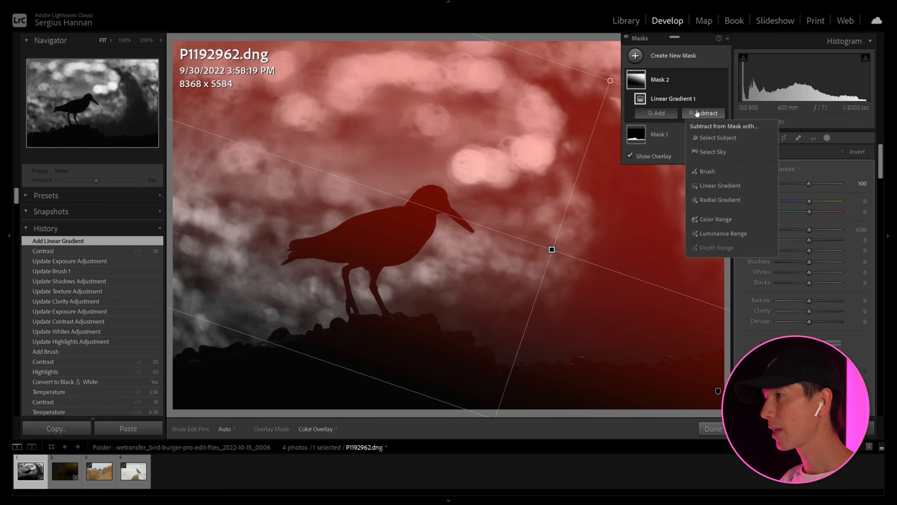
pyautogui.click(717, 137)
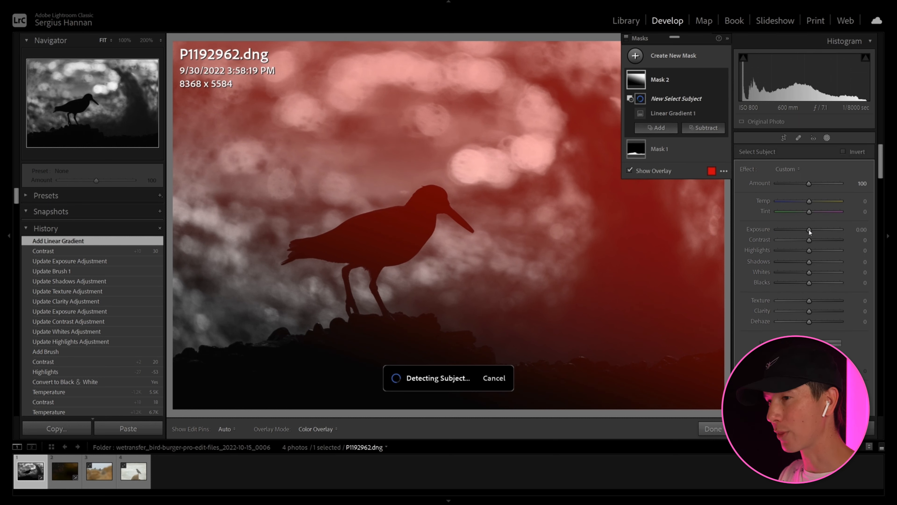
# Set the gradient mask's Exposure to 0.55, Contrast to 19, Highlights to −9, Texture to 20, Clarity to −28 and Dehaze to −3, and finish masking.
pyautogui.moveTo(809, 230); pyautogui.dragTo(812, 229)
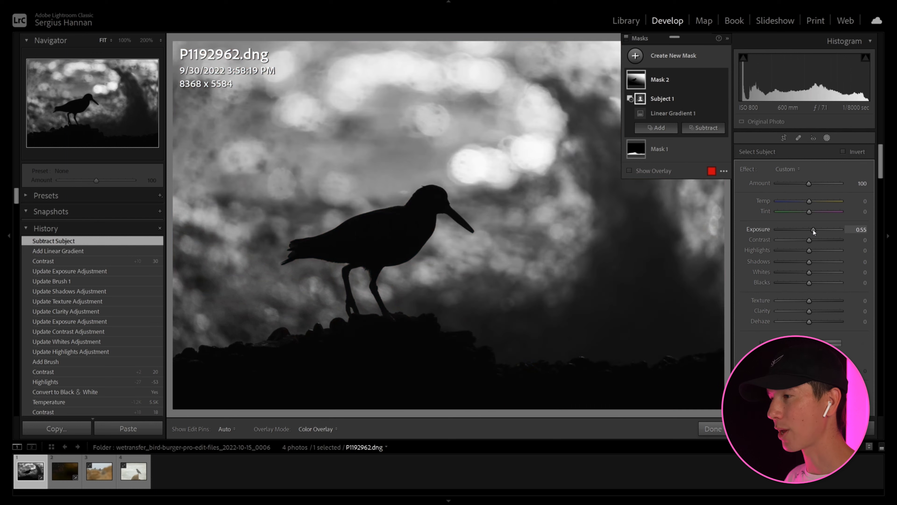
pyautogui.moveTo(807, 253); pyautogui.dragTo(806, 252)
pyautogui.moveTo(809, 311)
pyautogui.mouseDown()
pyautogui.moveTo(798, 311)
pyautogui.moveTo(805, 320)
pyautogui.moveTo(823, 300)
pyautogui.moveTo(816, 305)
pyautogui.mouseUp()
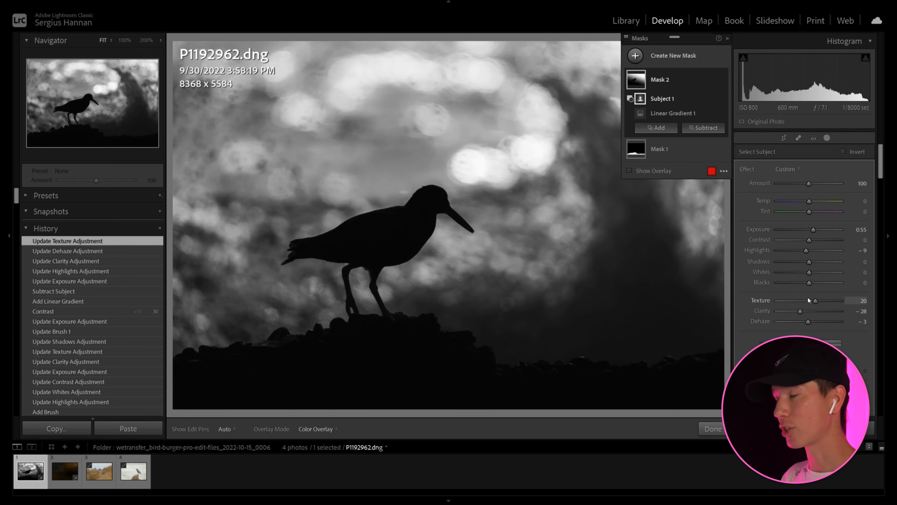
pyautogui.moveTo(808, 240); pyautogui.dragTo(815, 241)
pyautogui.click(712, 428)
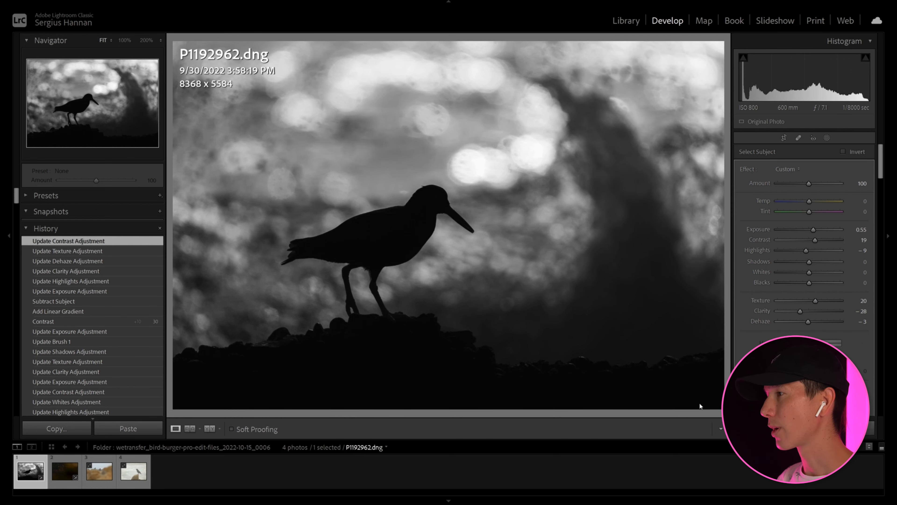
# Compare the black-and-white silhouette edit with the original version.
pyautogui.press('\\')
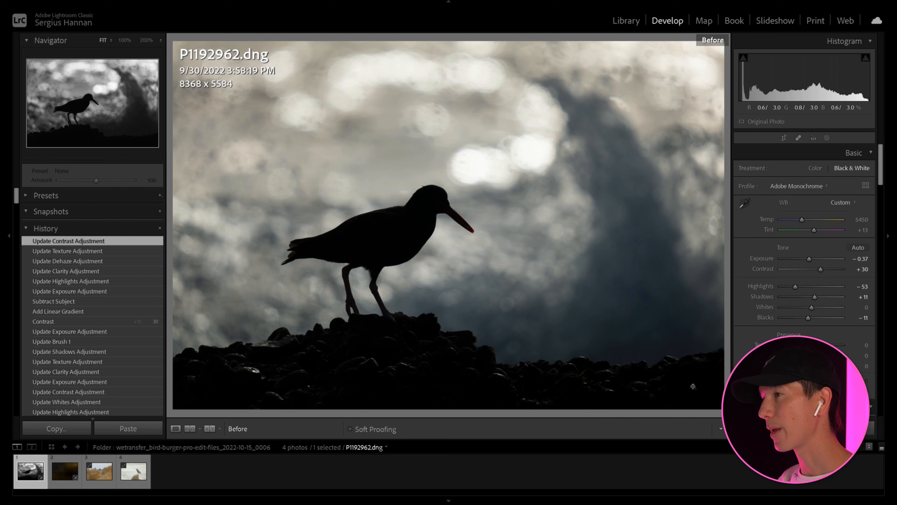
pyautogui.press('\\')
# Toggle between the gradient-masked silhouette edit and its original to check the contrast adjustments.
pyautogui.press('\\')
pyautogui.press('\\')
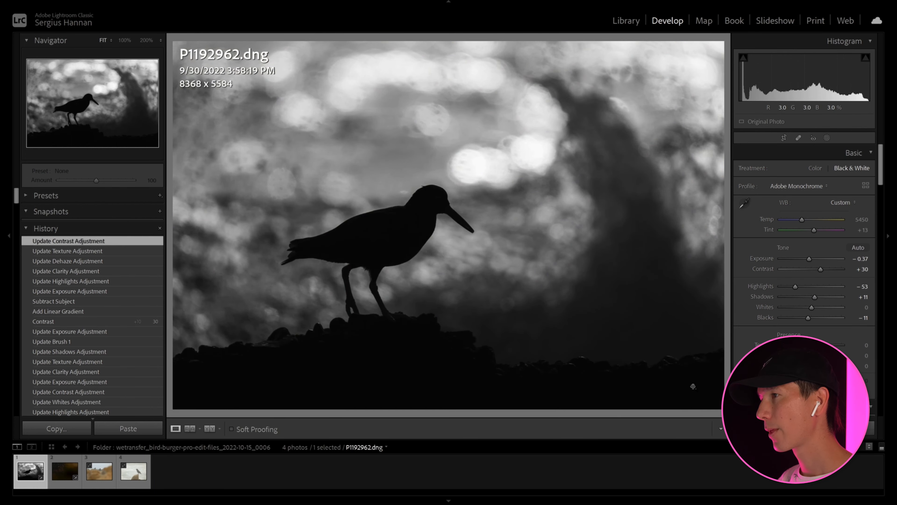
pyautogui.press('\\')
pyautogui.press('\\')
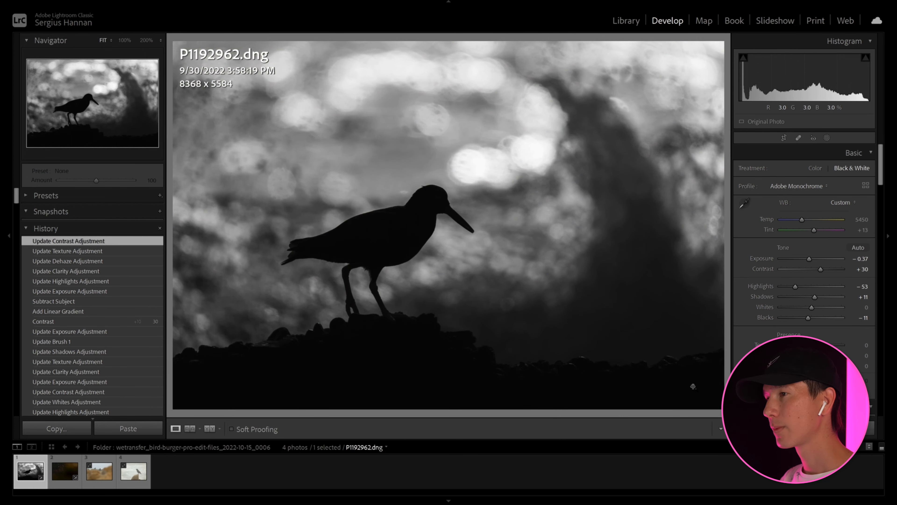
pyautogui.press('\\')
pyautogui.press('\\')
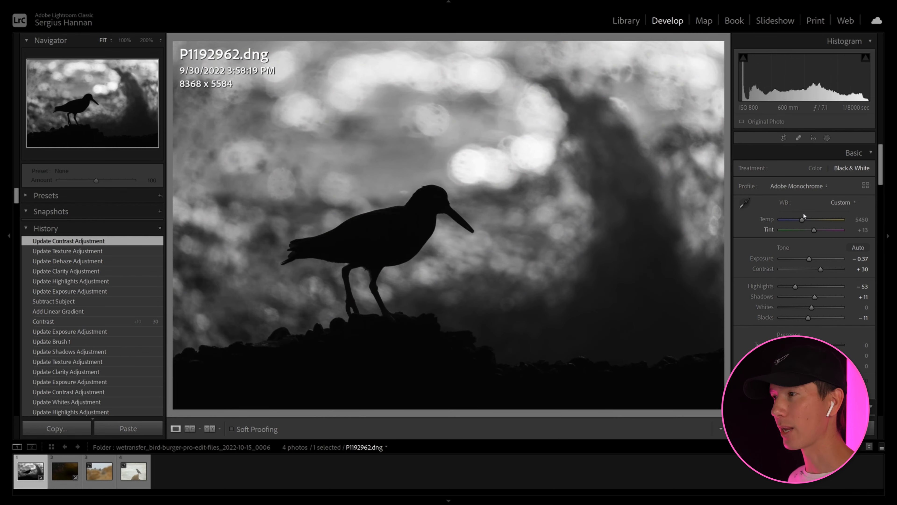
# Brush a mask over the arc of bright highlights with Highlights −10, Whites −14, Texture 10, Clarity −19 and Shadows 7, and finish masking.
pyautogui.click(827, 138)
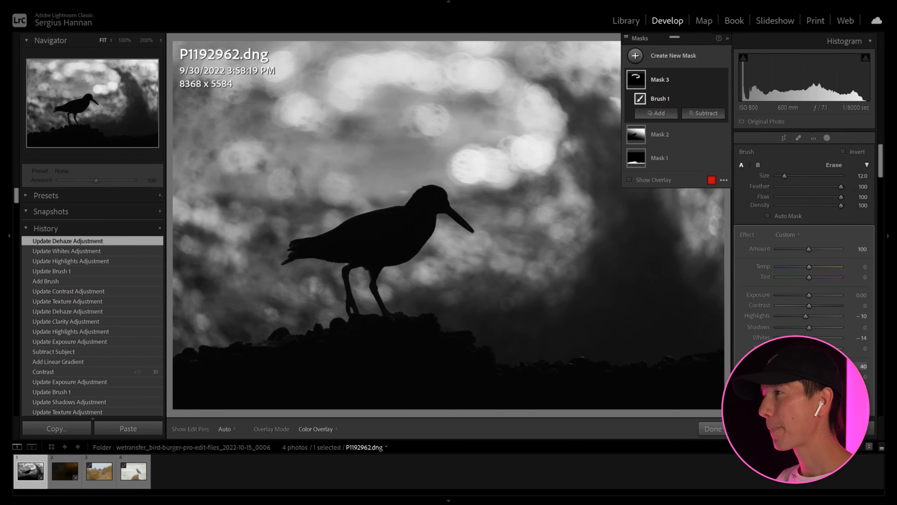
pyautogui.moveTo(809, 376)
pyautogui.mouseDown()
pyautogui.moveTo(790, 376)
pyautogui.moveTo(803, 376)
pyautogui.mouseUp()
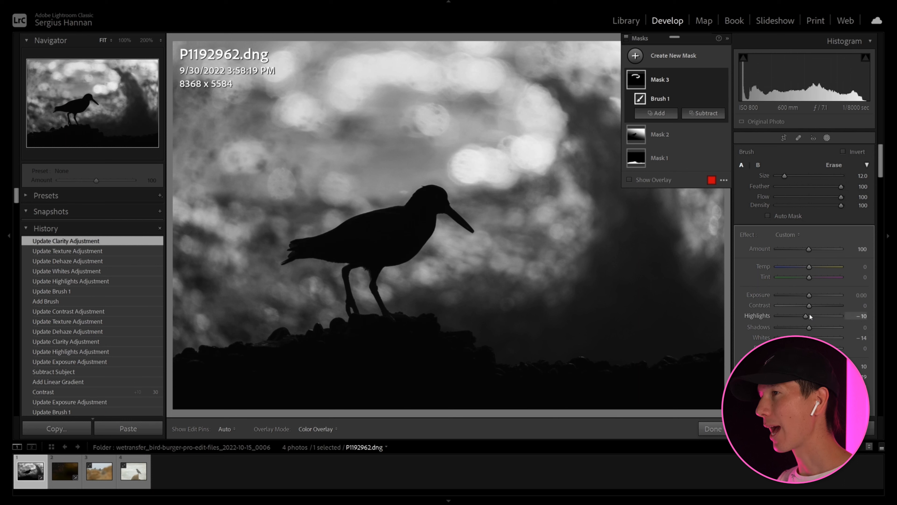
pyautogui.moveTo(813, 329); pyautogui.dragTo(811, 329)
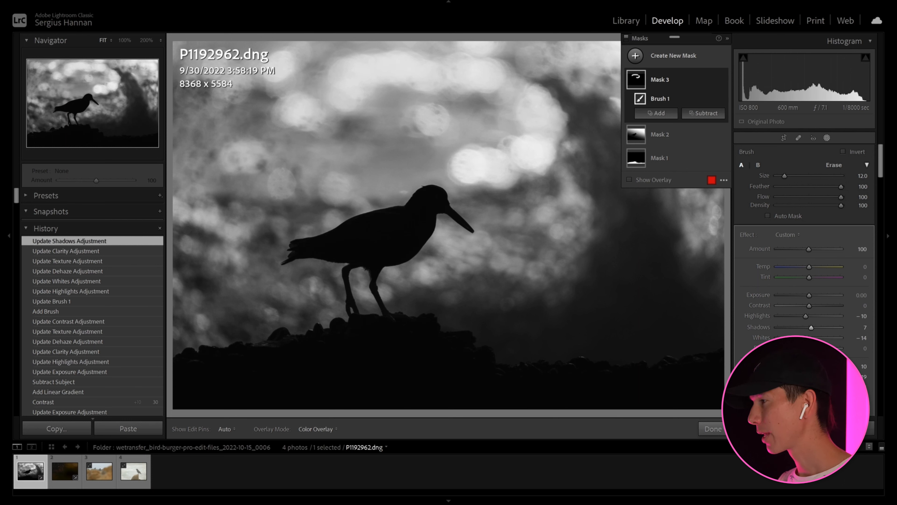
pyautogui.click(712, 429)
# Compare the photo, including the new brush mask over the bright highlights, with its original version.
pyautogui.press('\\')
pyautogui.press('\\')
pyautogui.press('\\')
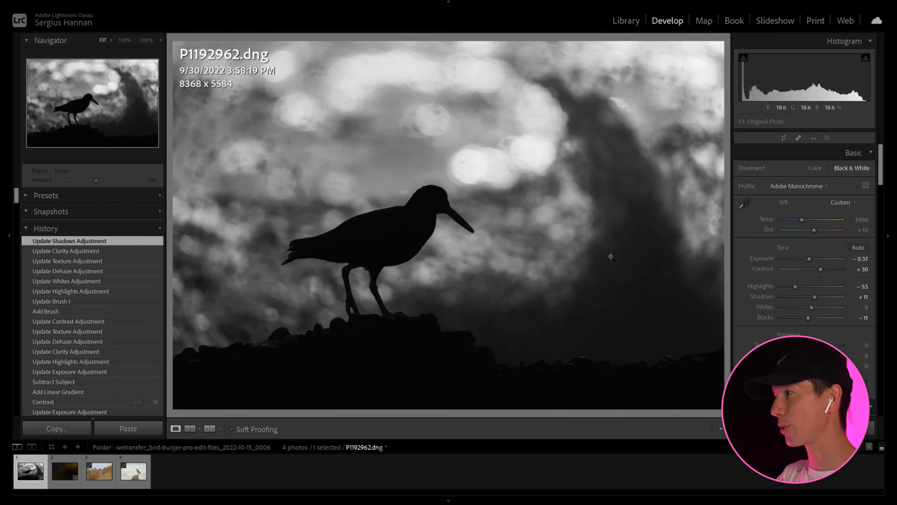
pyautogui.press('\\')
pyautogui.press('\\')
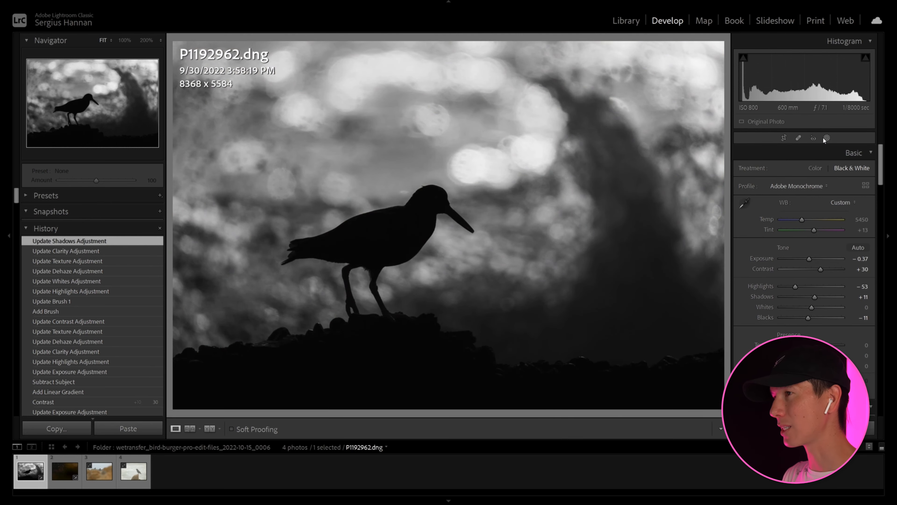
# Add a tilted elongated radial gradient mask over the dark streak in the photo's upper right background.
pyautogui.click(827, 138)
pyautogui.click(671, 76)
pyautogui.click(672, 56)
pyautogui.click(673, 138)
pyautogui.moveTo(571, 100); pyautogui.dragTo(653, 228)
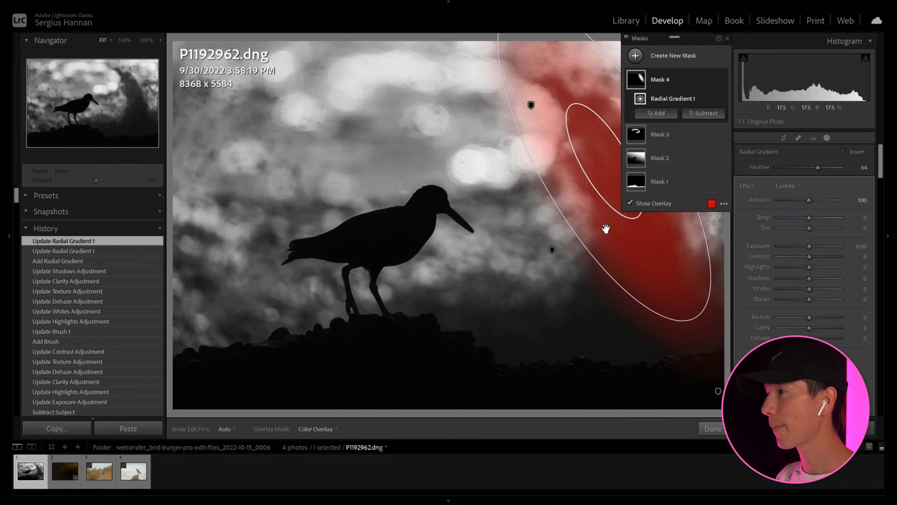
pyautogui.moveTo(580, 267); pyautogui.dragTo(568, 265)
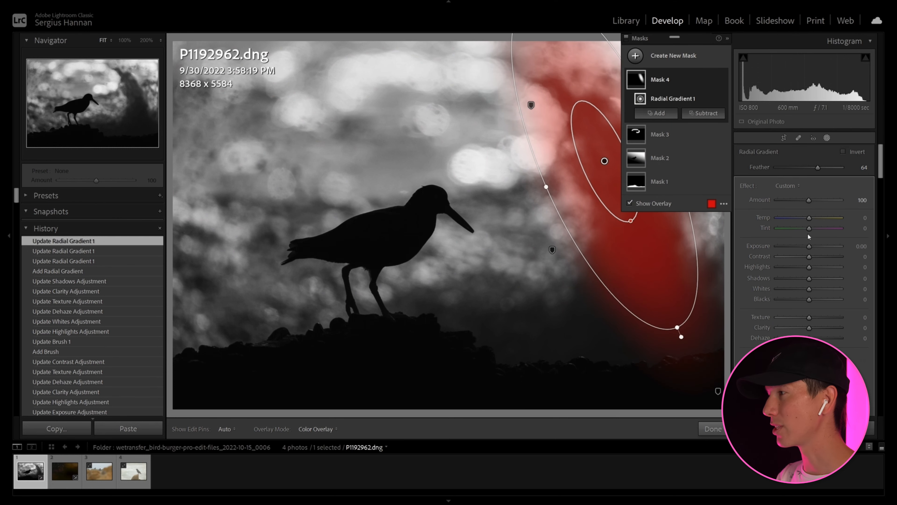
# Set the radial mask's Exposure to 0.29, Contrast to 45, Shadows to 16 and Dehaze to −7, adjust its Blacks, Clarity and Texture, and finish masking.
pyautogui.press('o')
pyautogui.moveTo(809, 247); pyautogui.dragTo(811, 246)
pyautogui.moveTo(809, 278); pyautogui.dragTo(808, 337)
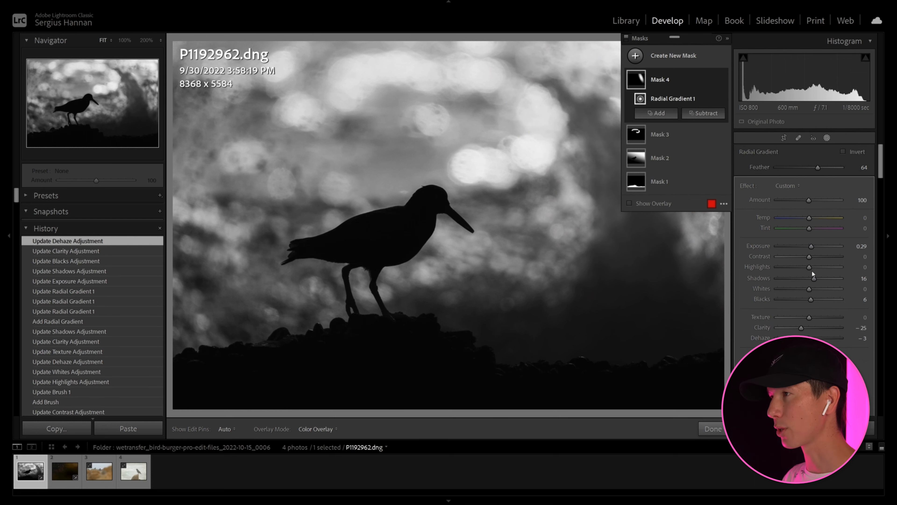
pyautogui.moveTo(809, 257); pyautogui.dragTo(821, 273)
pyautogui.moveTo(808, 338); pyautogui.dragTo(805, 330)
pyautogui.moveTo(820, 257); pyautogui.dragTo(822, 268)
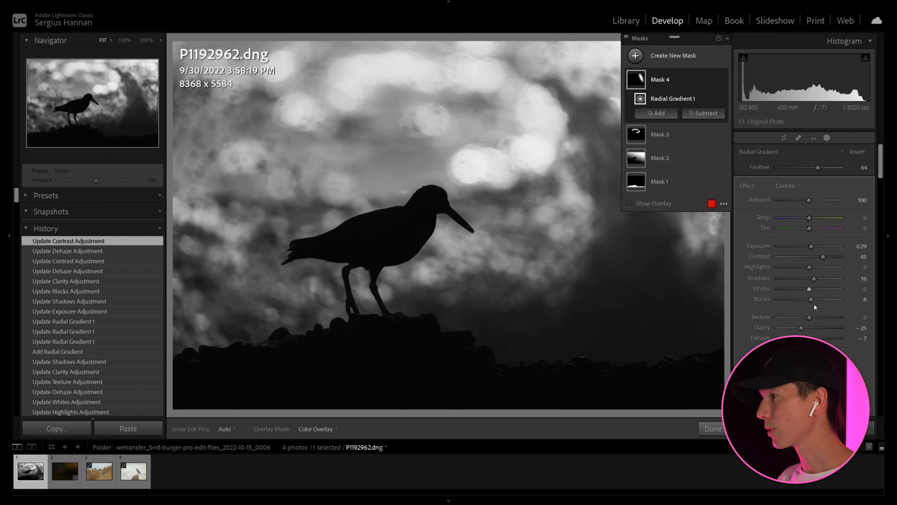
pyautogui.moveTo(812, 300); pyautogui.dragTo(830, 315)
pyautogui.click(712, 428)
# Compare the edited silhouette with the original and inspect the bird's head and beak at 100% zoom.
pyautogui.press('\\')
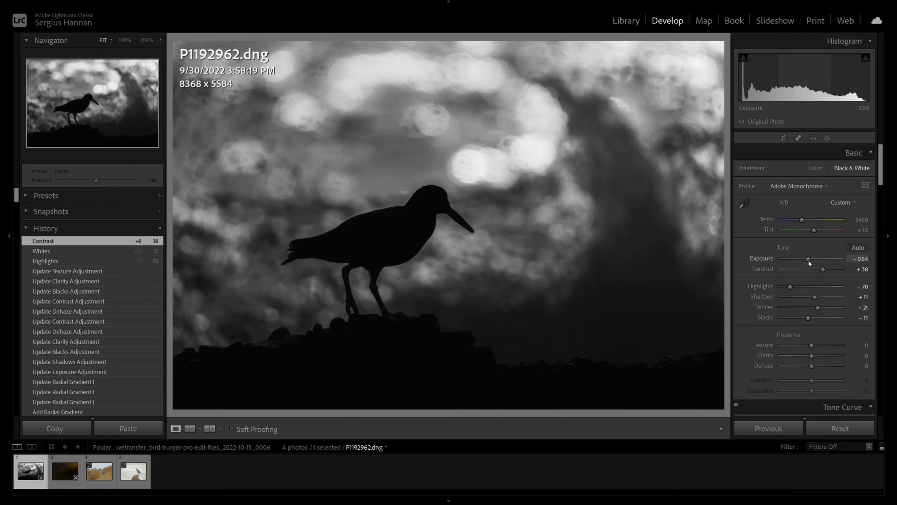
pyautogui.press('\\')
pyautogui.press('\\')
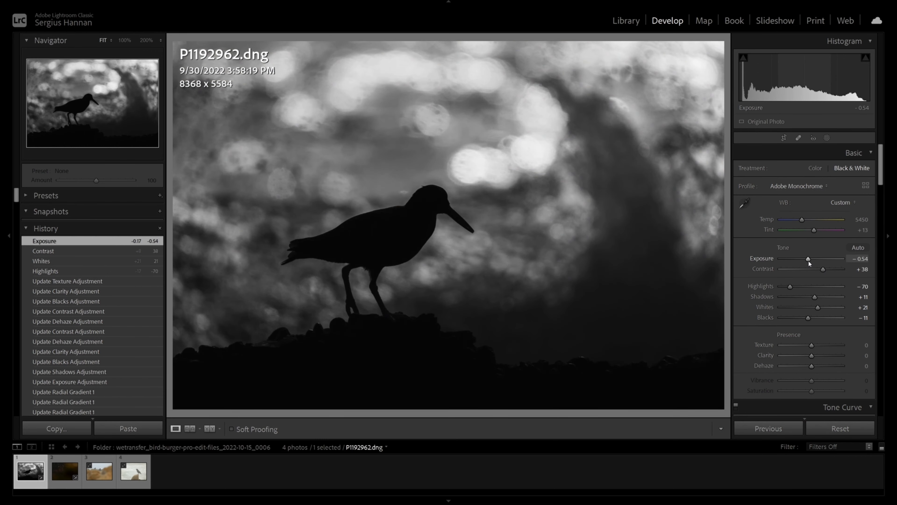
pyautogui.click(451, 204)
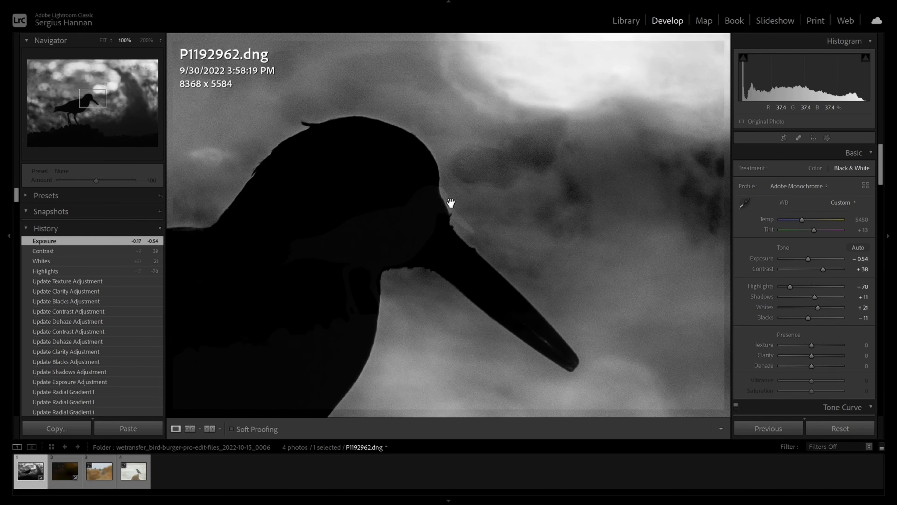
pyautogui.click(451, 202)
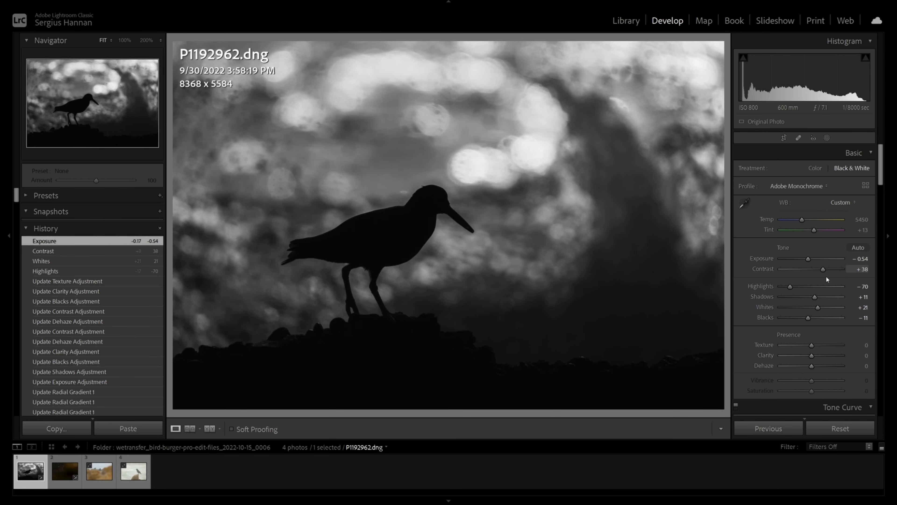
# Set the photo's overall Highlights to −46 and Whites to +19.
pyautogui.moveTo(795, 287); pyautogui.dragTo(816, 308)
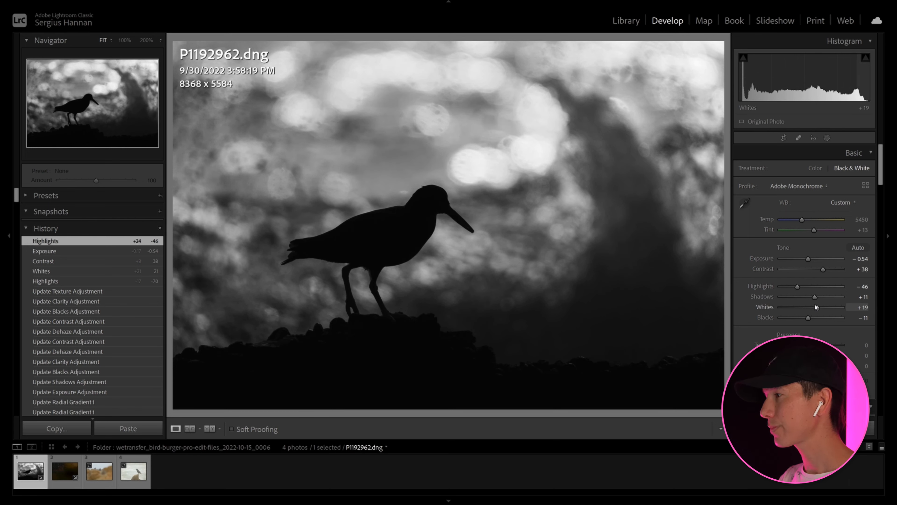
pyautogui.scroll(-8, 788, 311)
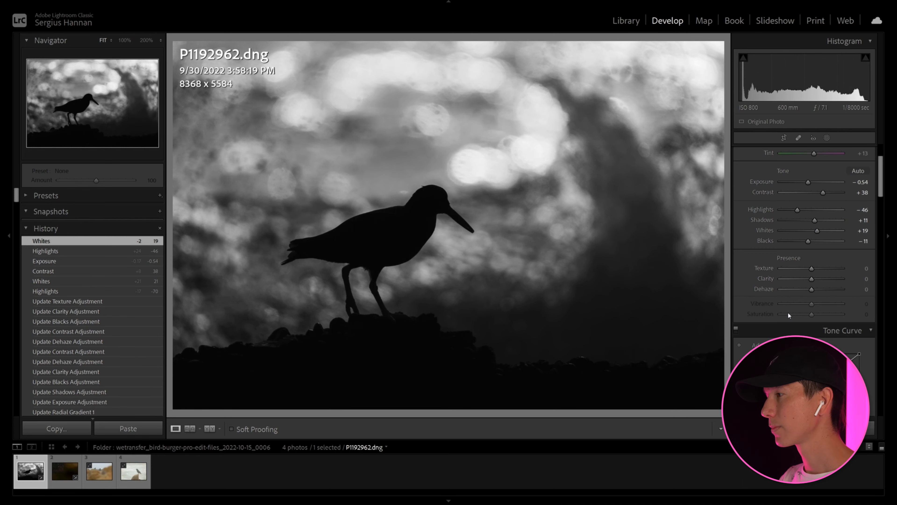
pyautogui.scroll(-5, 806, 184)
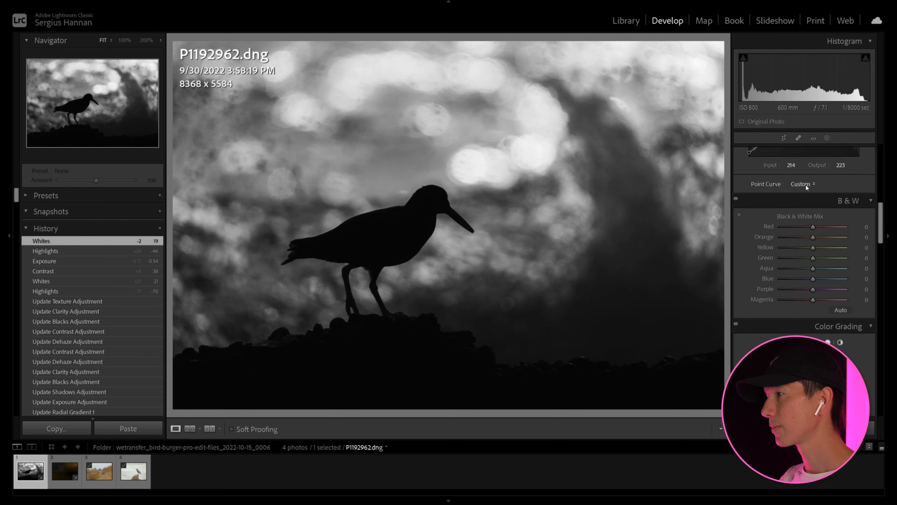
# Add a flattened radial gradient mask centred on the bird and subtract the subject from it.
pyautogui.click(827, 138)
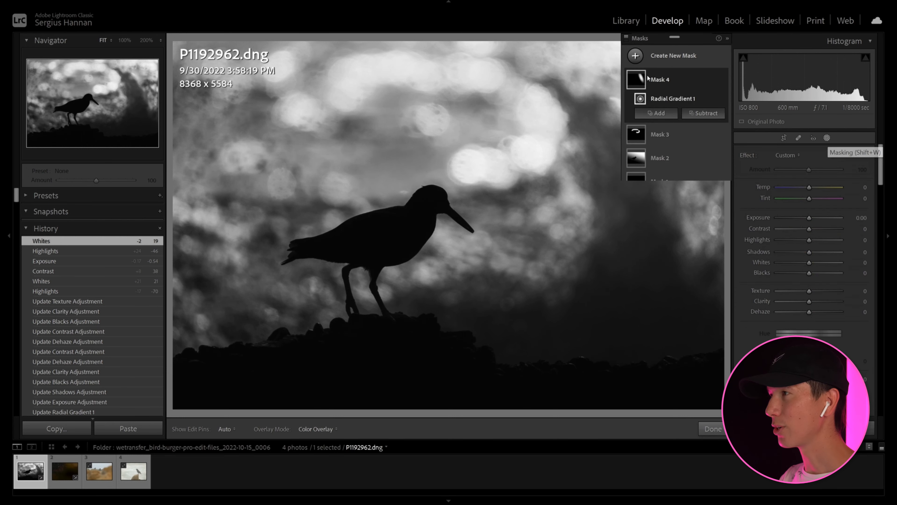
pyautogui.click(636, 57)
pyautogui.click(692, 138)
pyautogui.moveTo(311, 205); pyautogui.dragTo(427, 309)
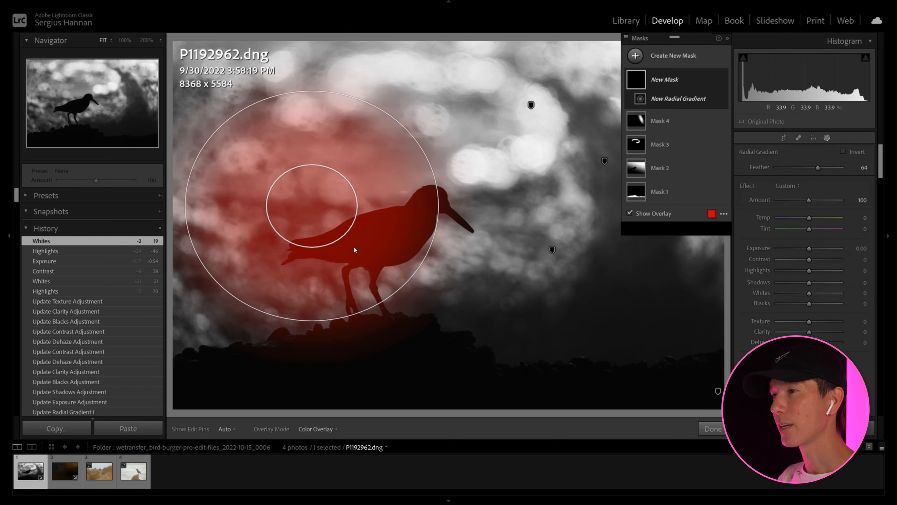
pyautogui.moveTo(307, 207); pyautogui.dragTo(380, 247)
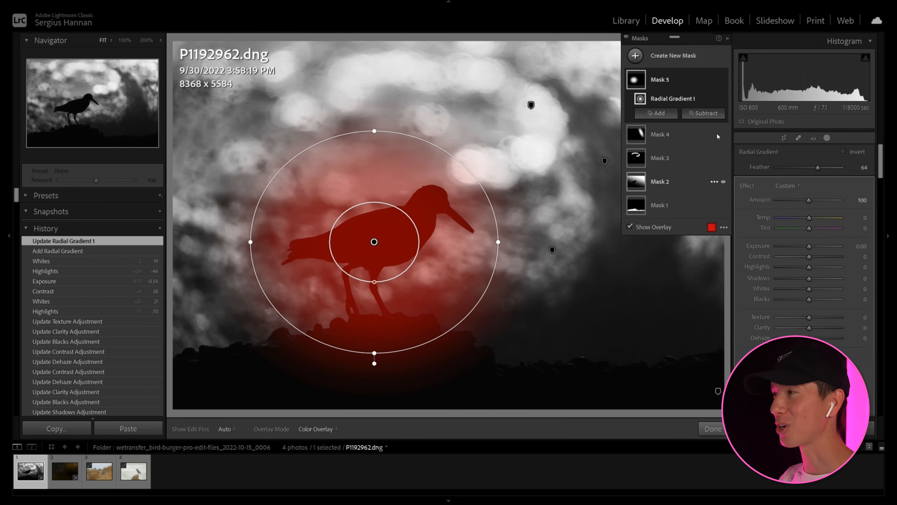
pyautogui.moveTo(375, 353); pyautogui.dragTo(375, 315)
pyautogui.click(705, 113)
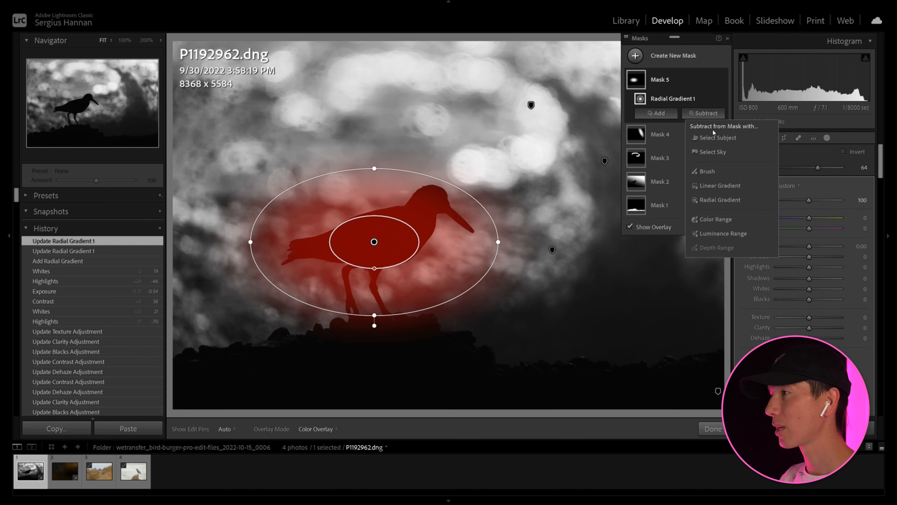
pyautogui.click(718, 138)
# Set the mask around the bird to Highlights 26, Shadows 4 and Clarity −29.
pyautogui.moveTo(810, 250); pyautogui.dragTo(817, 254)
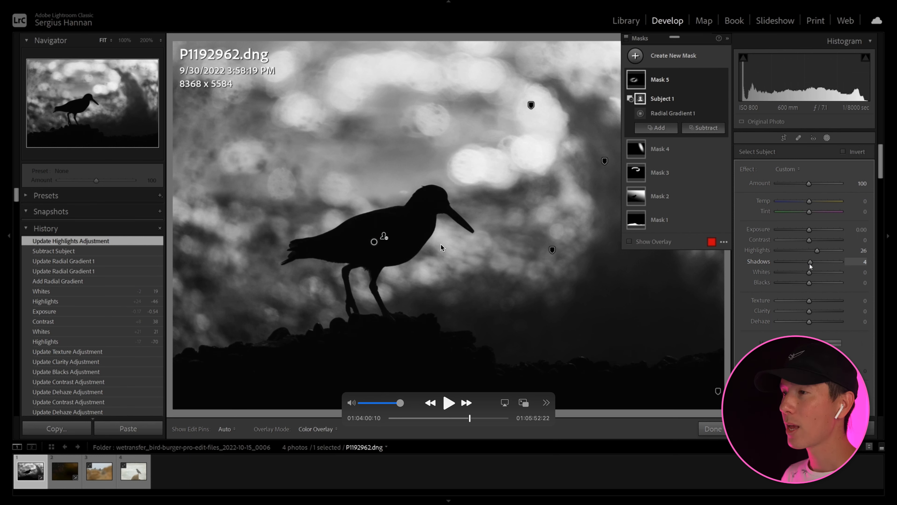
pyautogui.press('space')
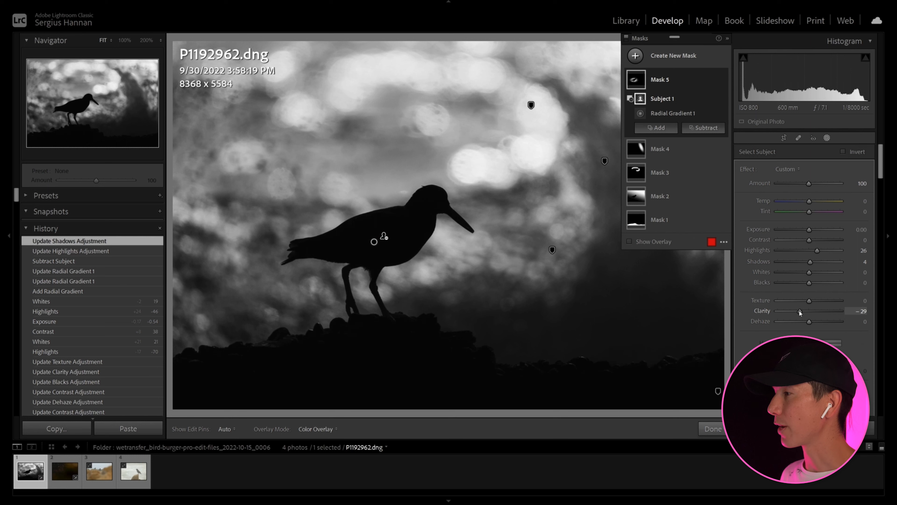
# Switch to DeNoise AI, compare the Low Light result on the bird's head with the original, and apply the noise reduction.
pyautogui.moveTo(443, 246)
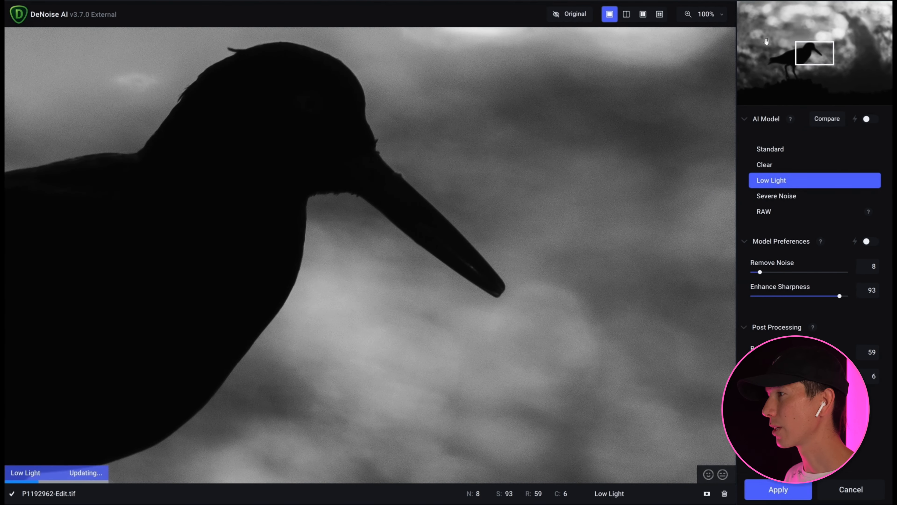
pyautogui.click(577, 142)
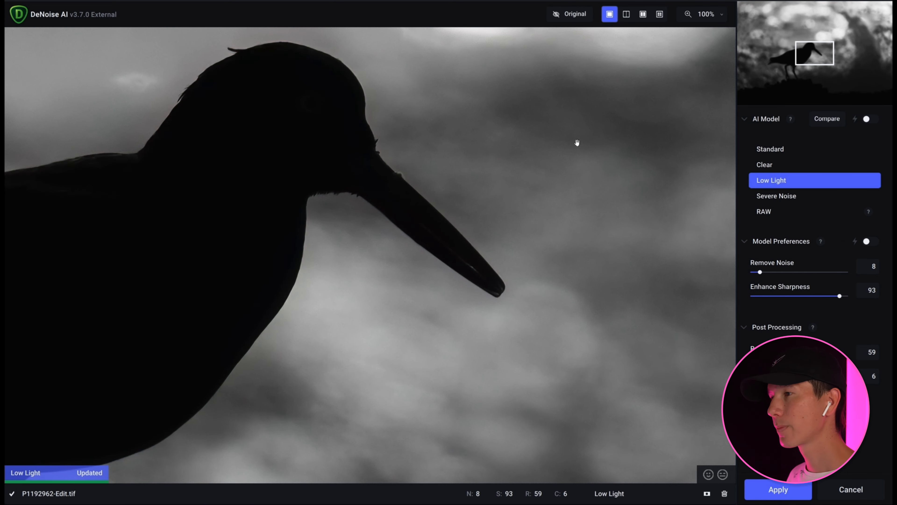
pyautogui.click(577, 142)
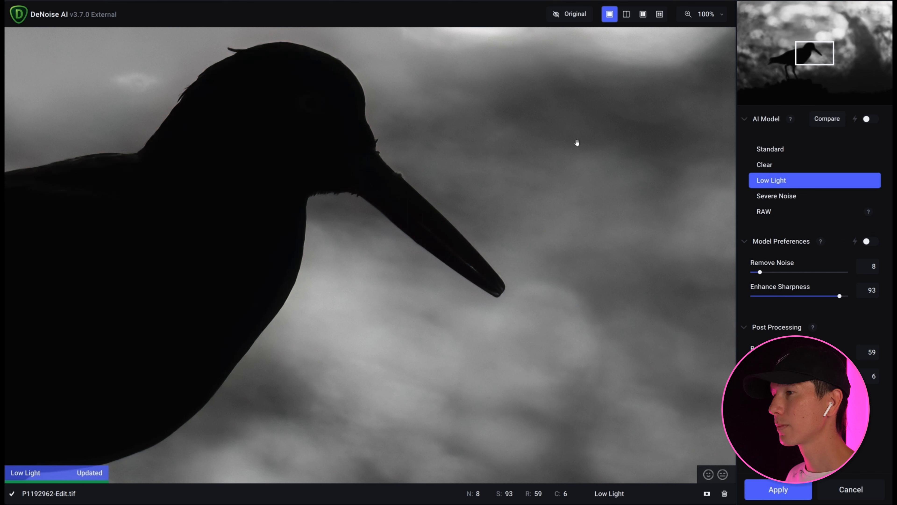
pyautogui.click(765, 498)
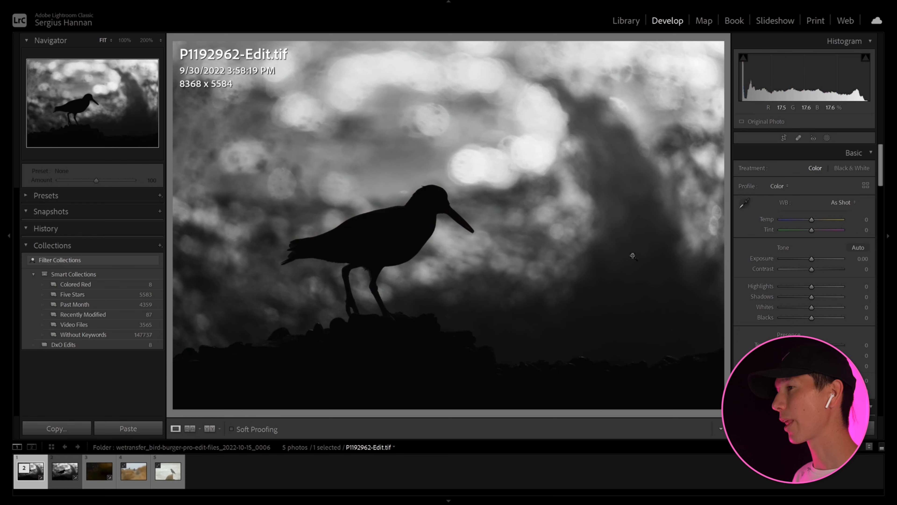
# Open the file commands for the noise-reduced photo P1192962-Edit.tif.
pyautogui.hotkey('alt', 'f')
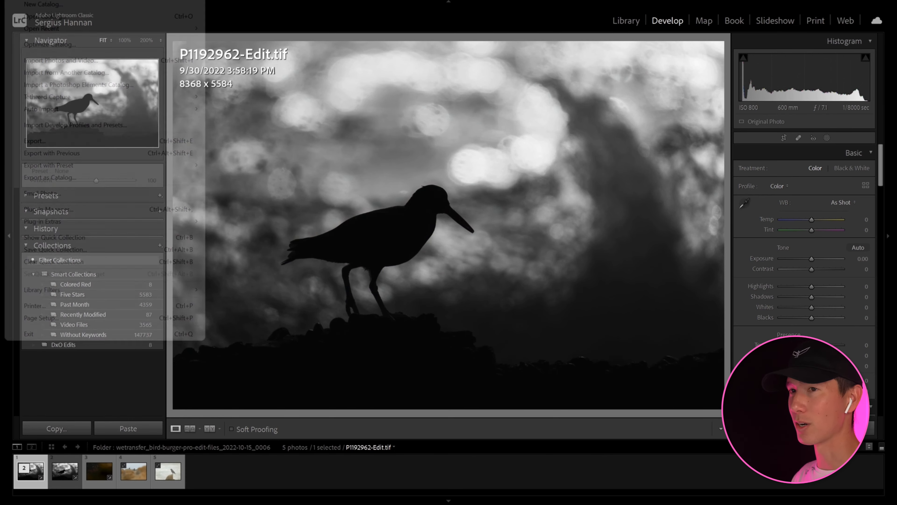
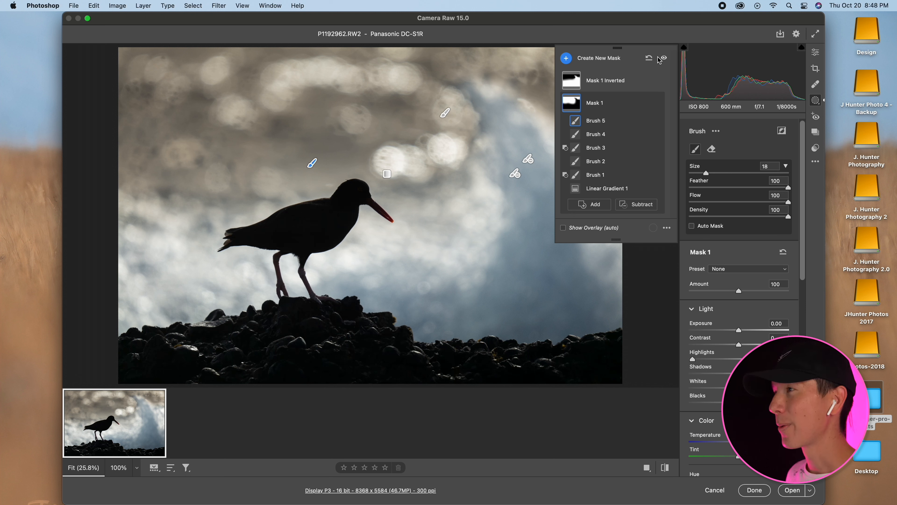
# Cool the temperature of Mask 1 and raise its Highlights slightly from the minimum.
pyautogui.moveTo(540, 55); pyautogui.dragTo(611, 59)
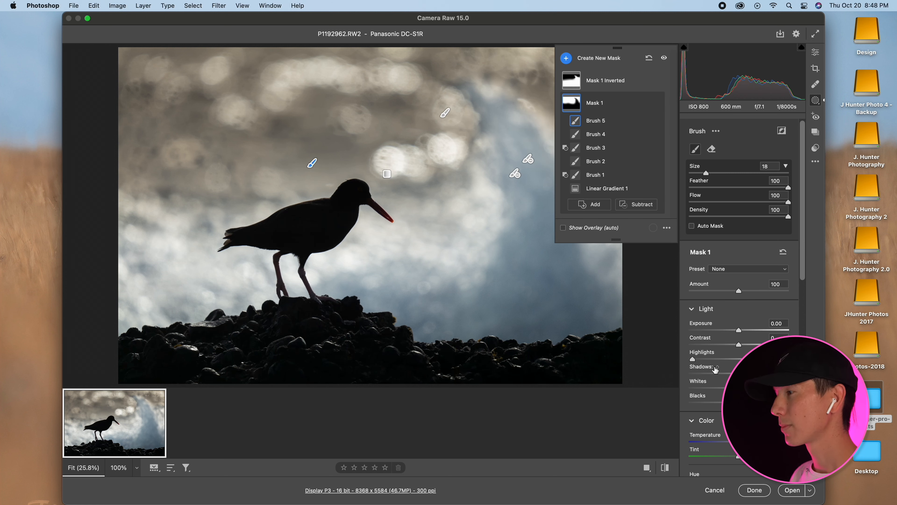
pyautogui.moveTo(739, 441); pyautogui.dragTo(724, 445)
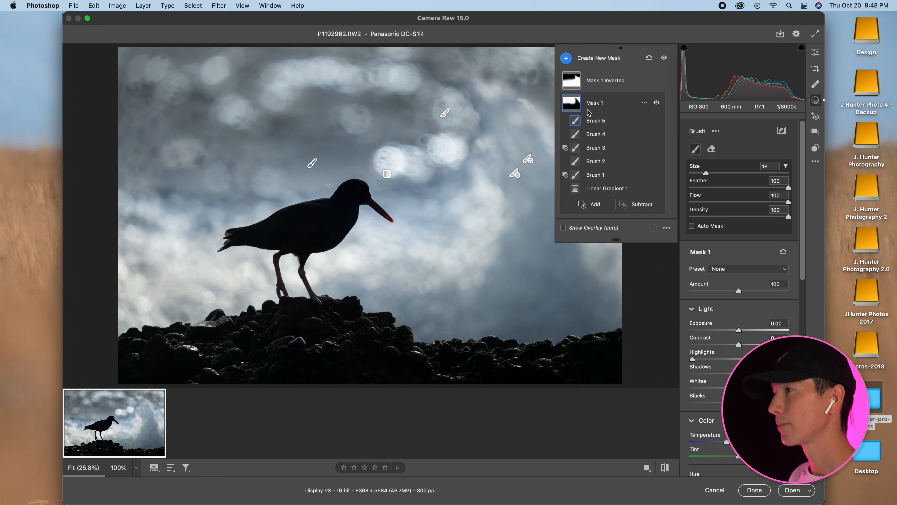
pyautogui.moveTo(694, 361); pyautogui.dragTo(699, 360)
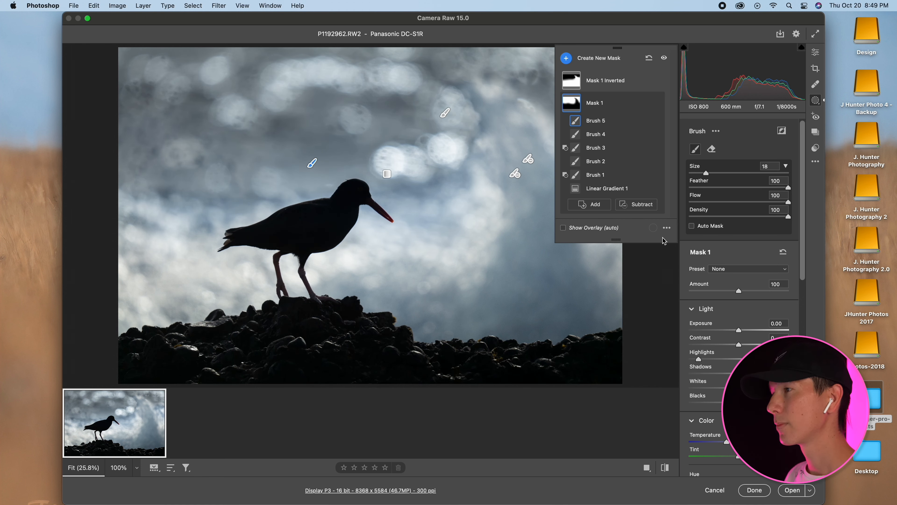
# Set the whole photo's white balance Temperature to 5200, then try darker Shadows and reset them to 0.
pyautogui.click(816, 52)
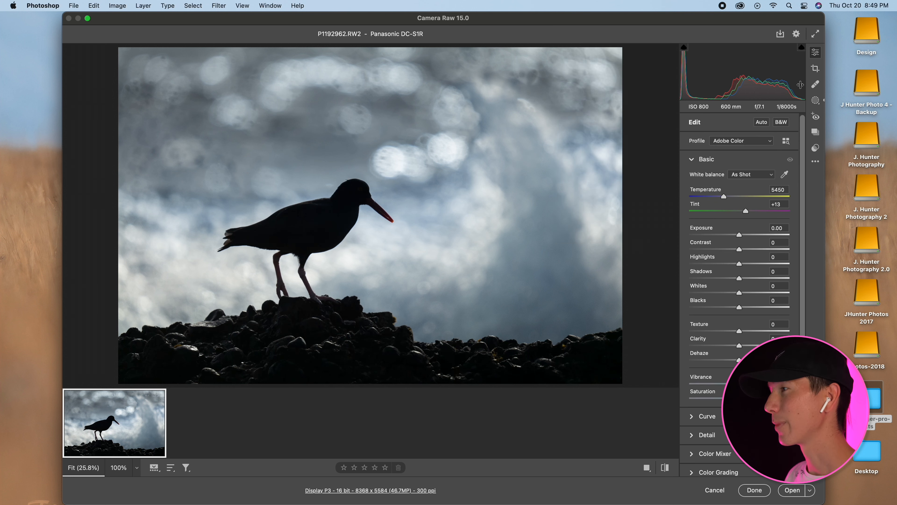
pyautogui.moveTo(724, 197); pyautogui.dragTo(722, 196)
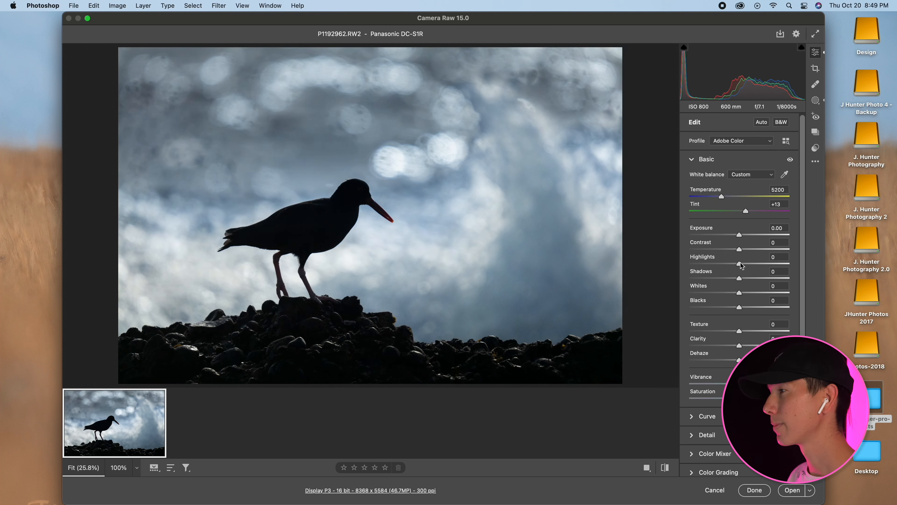
pyautogui.moveTo(741, 280)
pyautogui.mouseDown()
pyautogui.moveTo(760, 281)
pyautogui.moveTo(724, 285)
pyautogui.mouseUp()
pyautogui.doubleClick(724, 279)
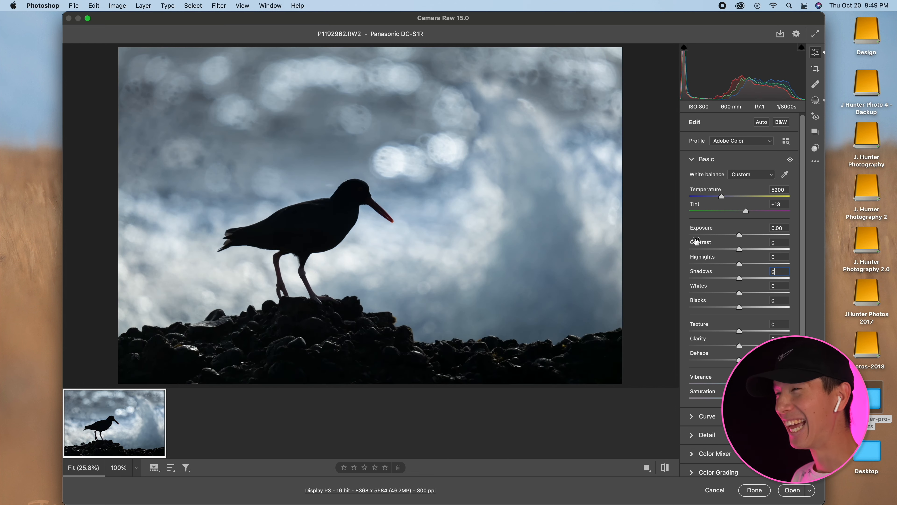
# Create a subject mask of the bird and add a luminance range to it.
pyautogui.click(815, 100)
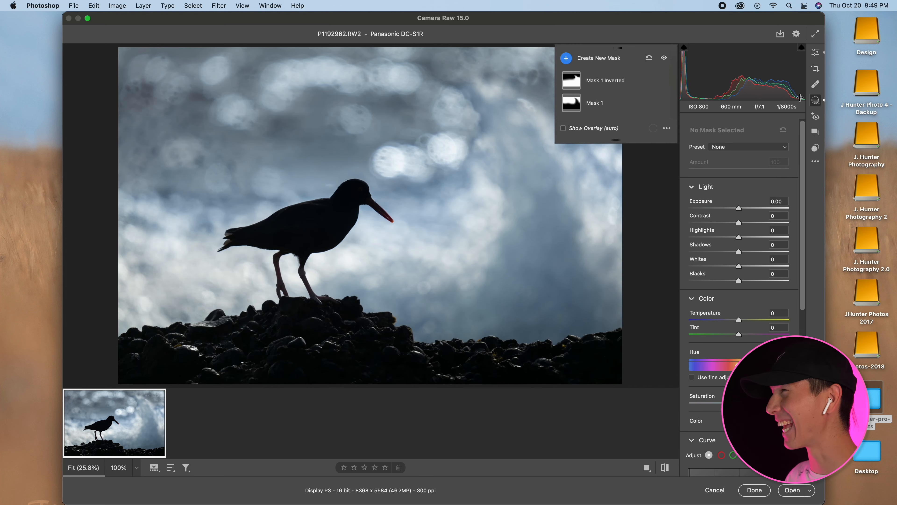
pyautogui.click(588, 59)
pyautogui.click(600, 62)
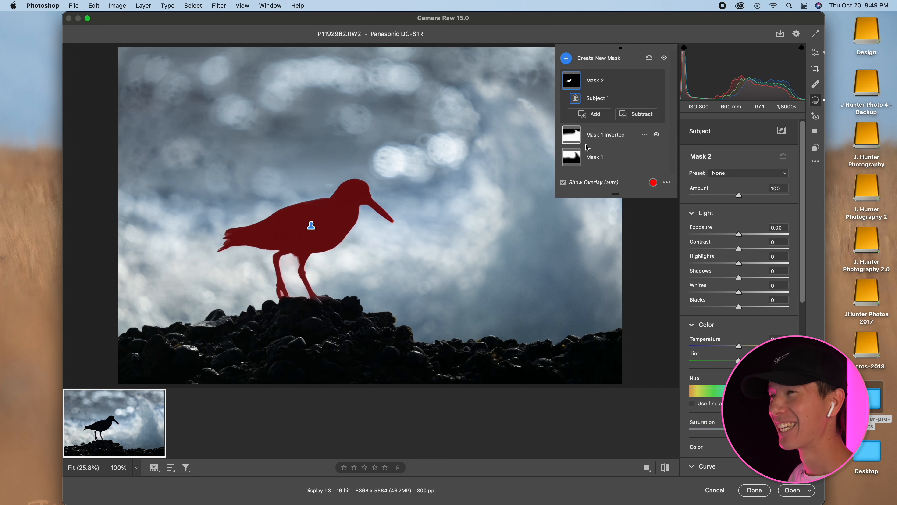
pyautogui.click(608, 115)
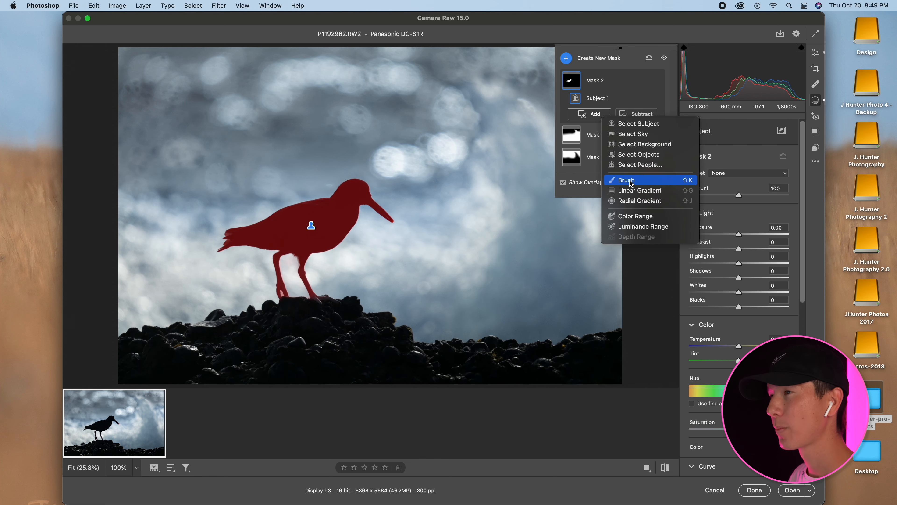
pyautogui.click(641, 226)
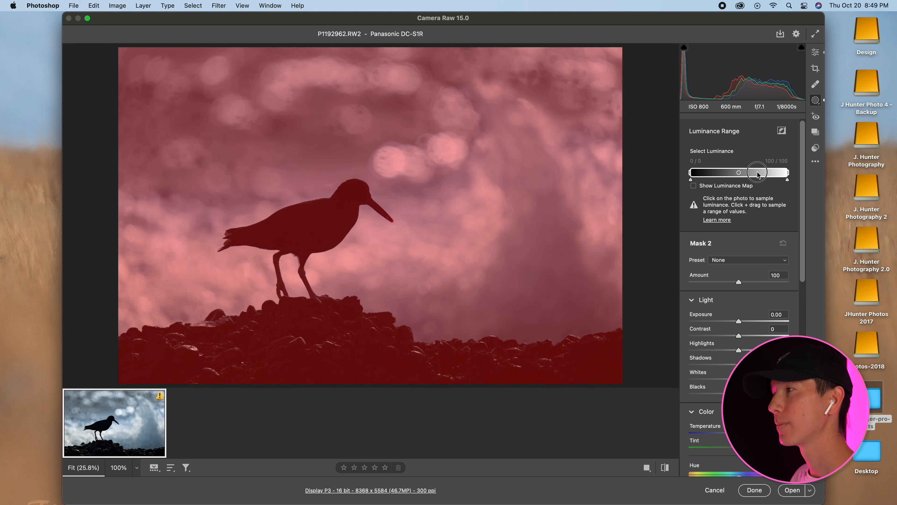
# Limit the luminance range to the darkest tones, 0 to 21, and set the mask's Exposure to −0.75 with lower Highlights.
pyautogui.moveTo(691, 179)
pyautogui.mouseDown()
pyautogui.moveTo(703, 180)
pyautogui.moveTo(679, 179)
pyautogui.mouseUp()
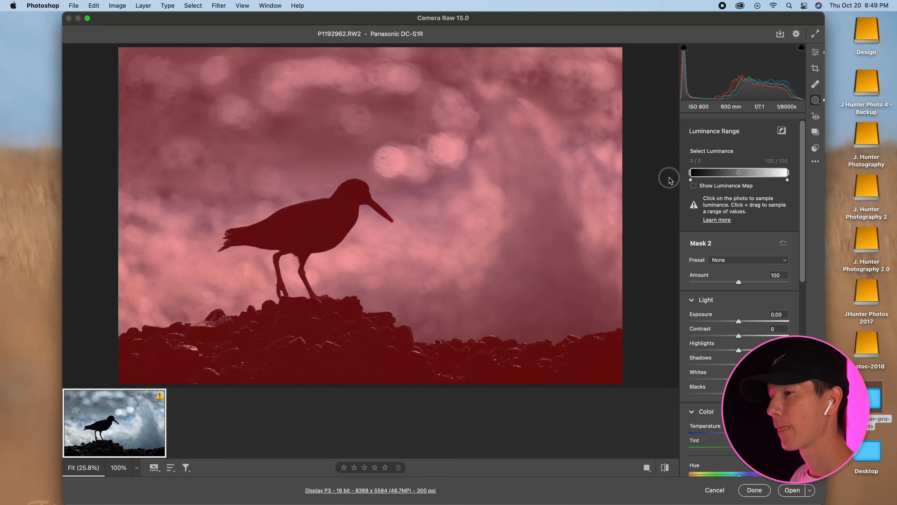
pyautogui.moveTo(787, 180); pyautogui.dragTo(711, 182)
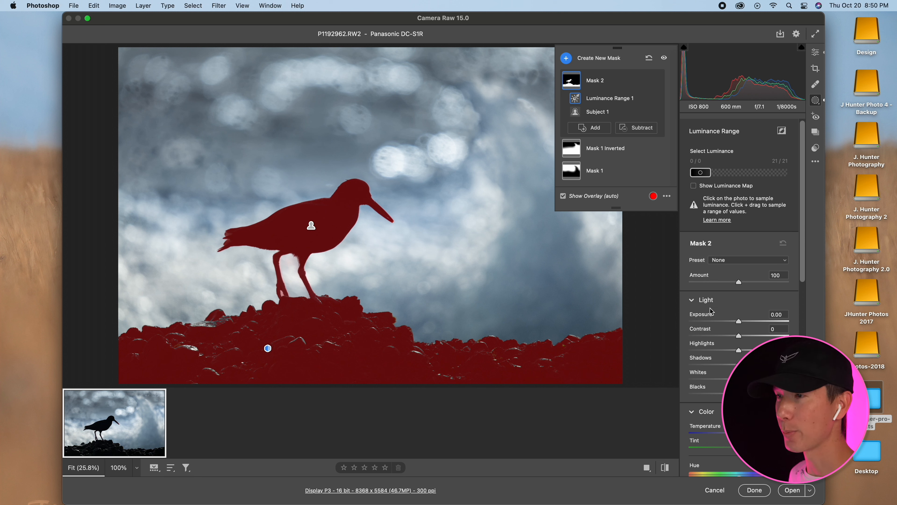
pyautogui.moveTo(741, 325); pyautogui.dragTo(703, 351)
# Duplicate and invert the bird-and-rocks mask, and set the copy to Highlights +29, Blacks +15 and Temperature −15.
pyautogui.click(646, 82)
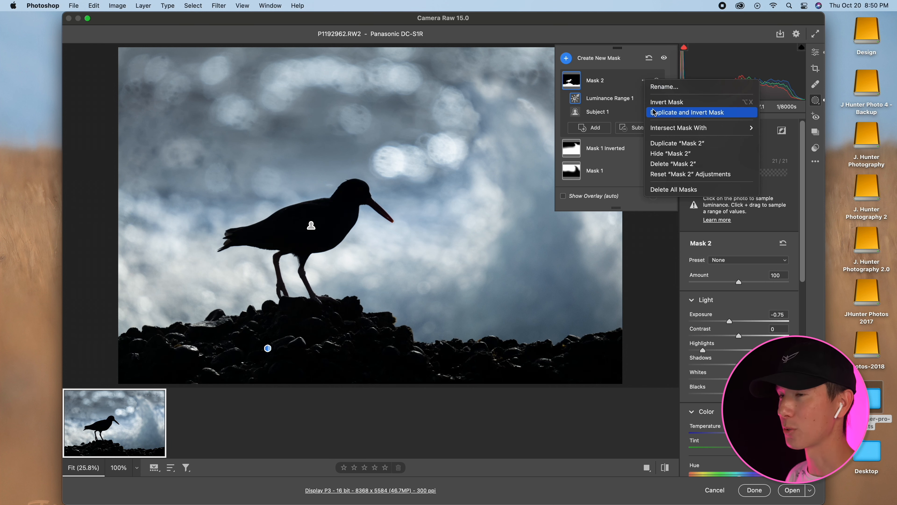
pyautogui.click(671, 112)
pyautogui.moveTo(739, 351)
pyautogui.mouseDown()
pyautogui.moveTo(766, 351)
pyautogui.moveTo(753, 351)
pyautogui.mouseUp()
pyautogui.moveTo(739, 434); pyautogui.dragTo(732, 434)
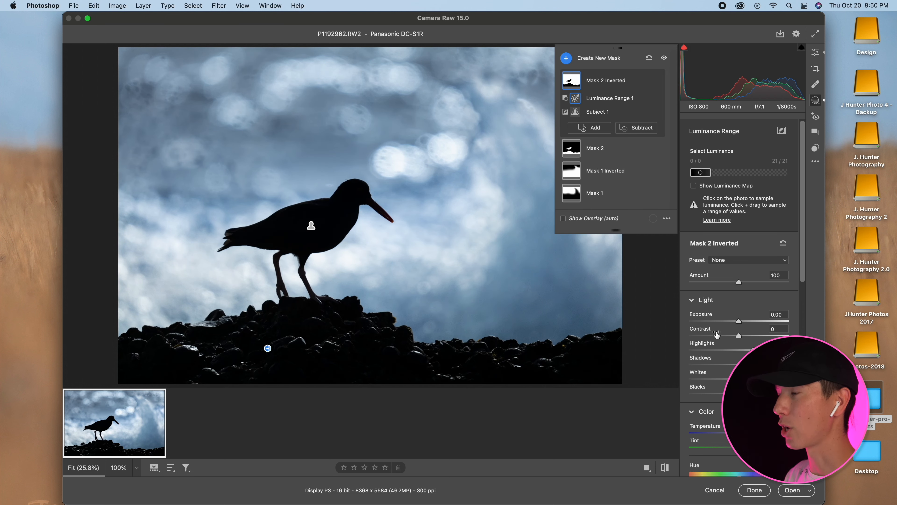
pyautogui.click(753, 350)
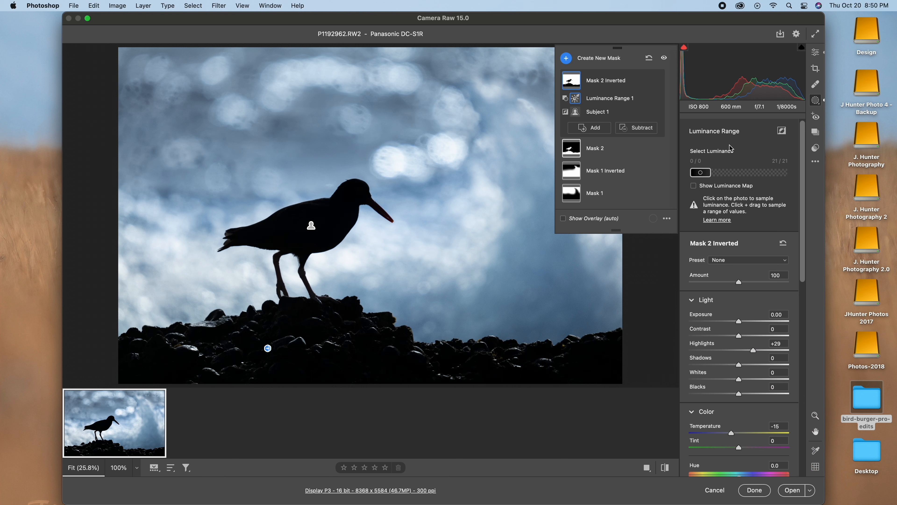
pyautogui.moveTo(741, 398); pyautogui.dragTo(747, 398)
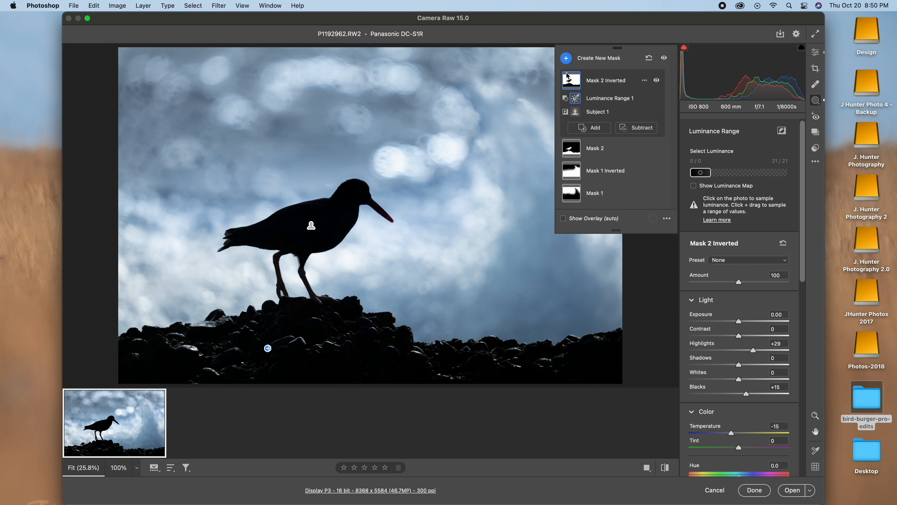
# Add a diagonal linear gradient mask over the background's upper-left corner, ending near the bird's head, and set its Exposure to +0.45.
pyautogui.click(564, 60)
pyautogui.click(572, 130)
pyautogui.moveTo(291, 69); pyautogui.dragTo(349, 170)
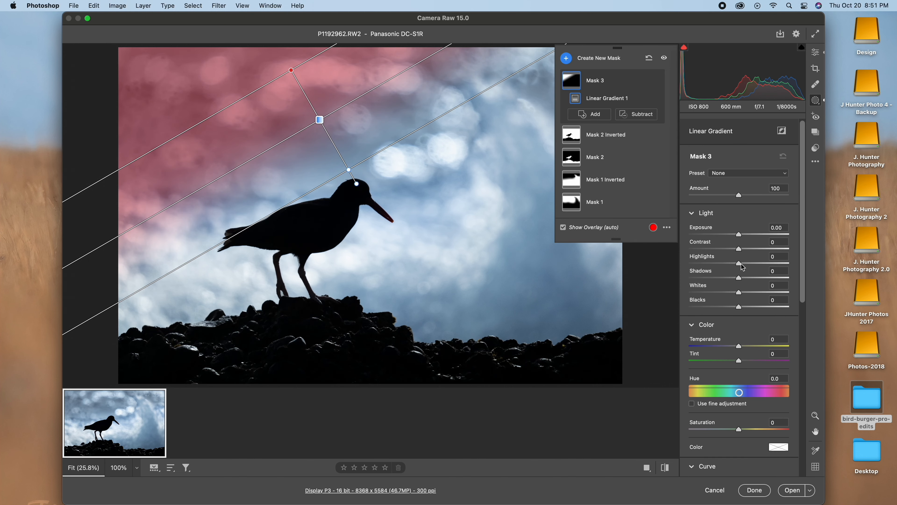
pyautogui.scroll(-8, 804, 288)
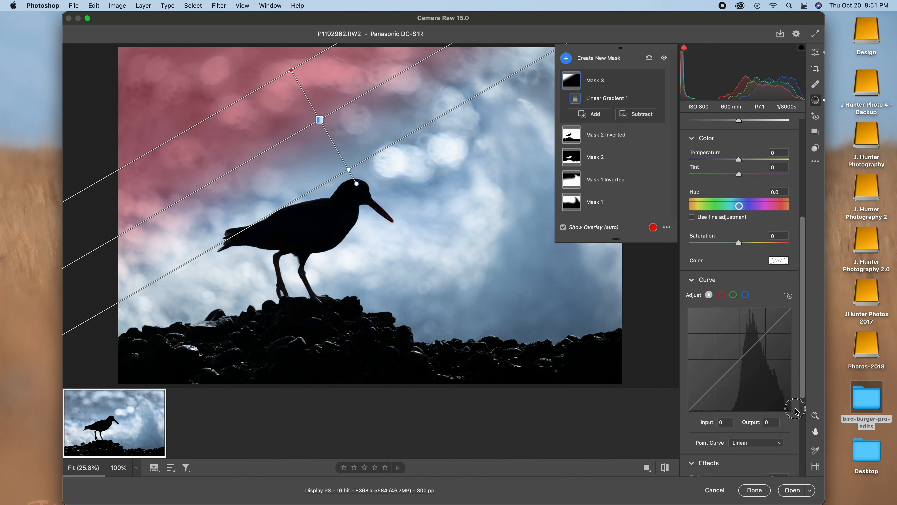
pyautogui.moveTo(739, 410)
pyautogui.mouseDown()
pyautogui.moveTo(711, 411)
pyautogui.moveTo(721, 411)
pyautogui.mouseUp()
pyautogui.scroll(1, 814, 370)
pyautogui.scroll(8, 742, 247)
pyautogui.moveTo(739, 235); pyautogui.dragTo(744, 236)
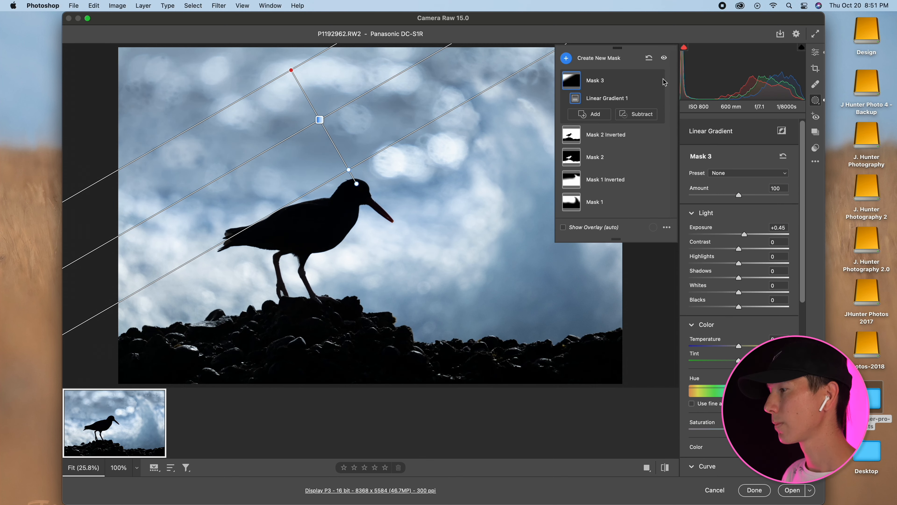
# Add a large radial gradient mask above and around the bird's body with Exposure +0.65 and Highlights −33, shifted slightly to the left.
pyautogui.click(816, 52)
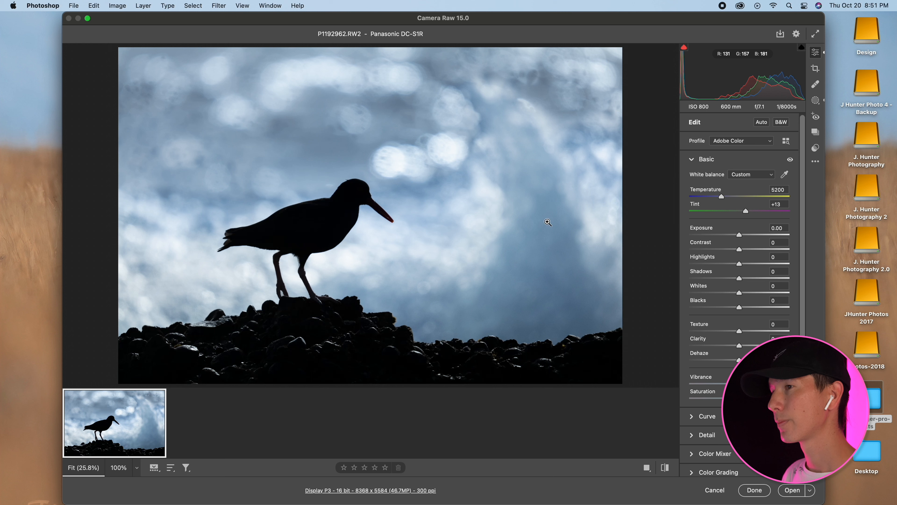
pyautogui.click(815, 100)
pyautogui.click(566, 58)
pyautogui.click(603, 142)
pyautogui.moveTo(305, 170); pyautogui.dragTo(452, 269)
pyautogui.moveTo(739, 254); pyautogui.dragTo(722, 281)
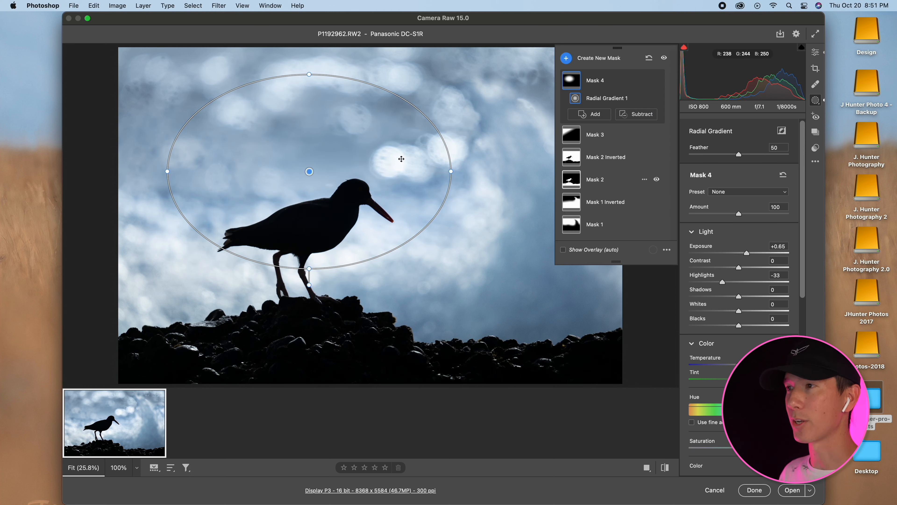
pyautogui.moveTo(387, 160); pyautogui.dragTo(369, 161)
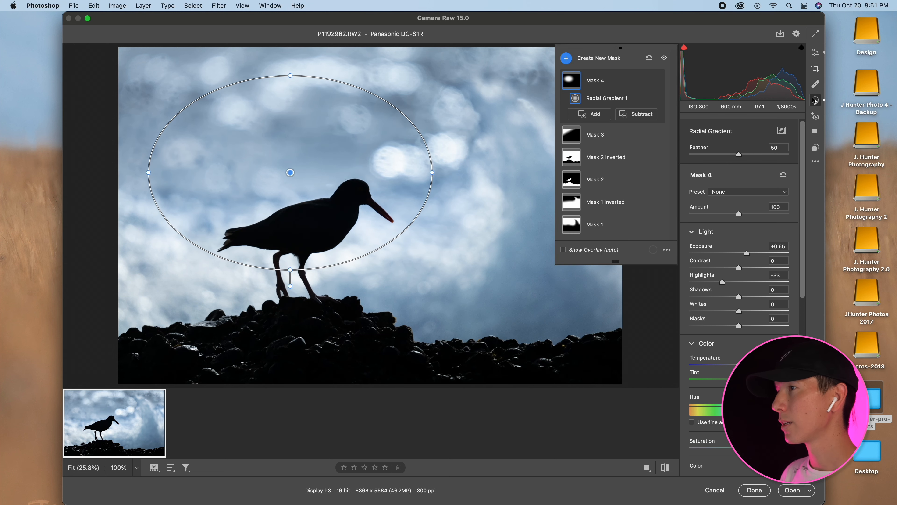
# Change the photo's profile to Adobe Landscape and open the edited image in Photoshop.
pyautogui.moveTo(603, 24); pyautogui.dragTo(603, 24)
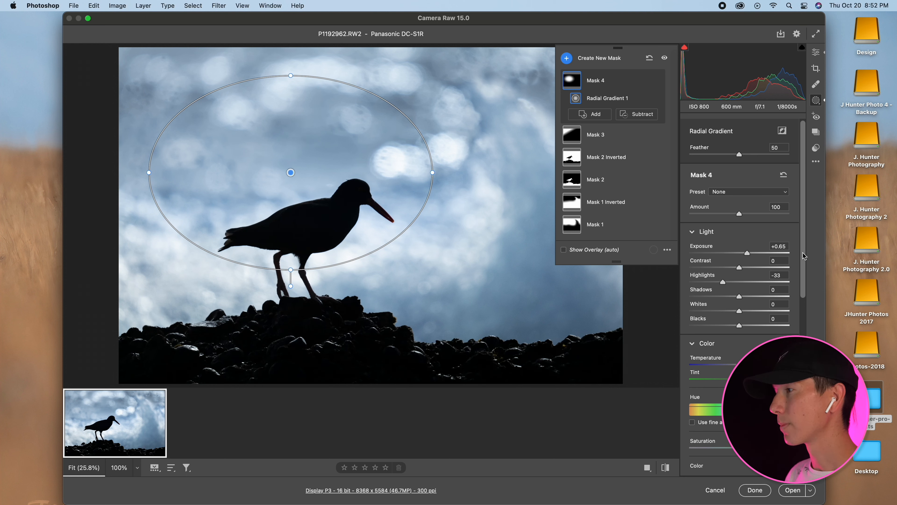
pyautogui.click(815, 52)
pyautogui.click(731, 141)
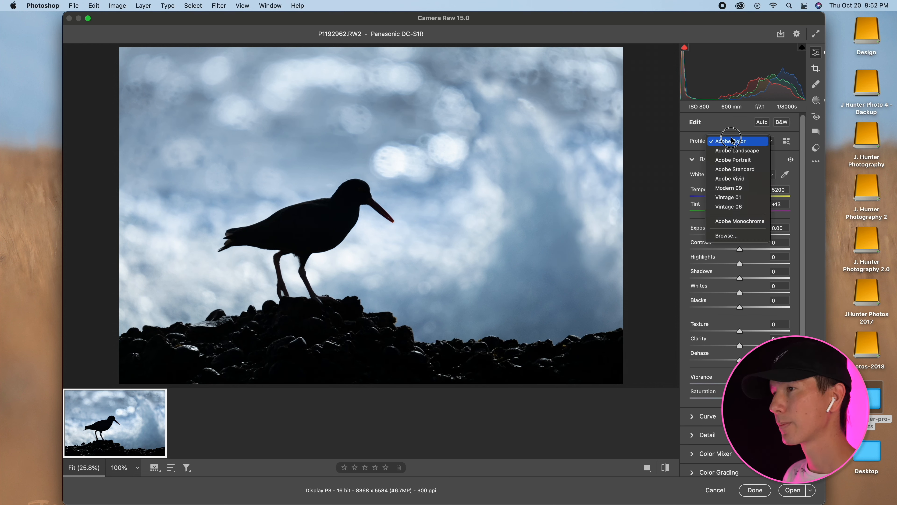
pyautogui.click(738, 151)
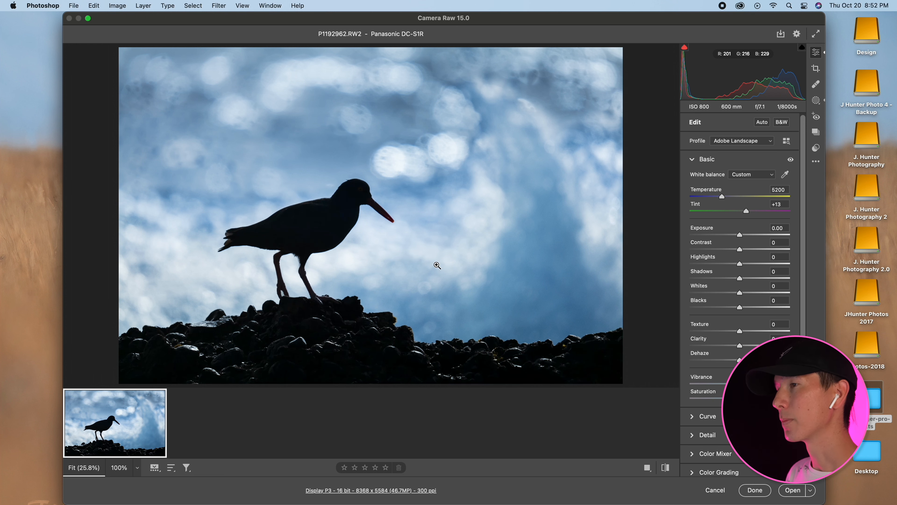
pyautogui.moveTo(515, 20); pyautogui.dragTo(512, 20)
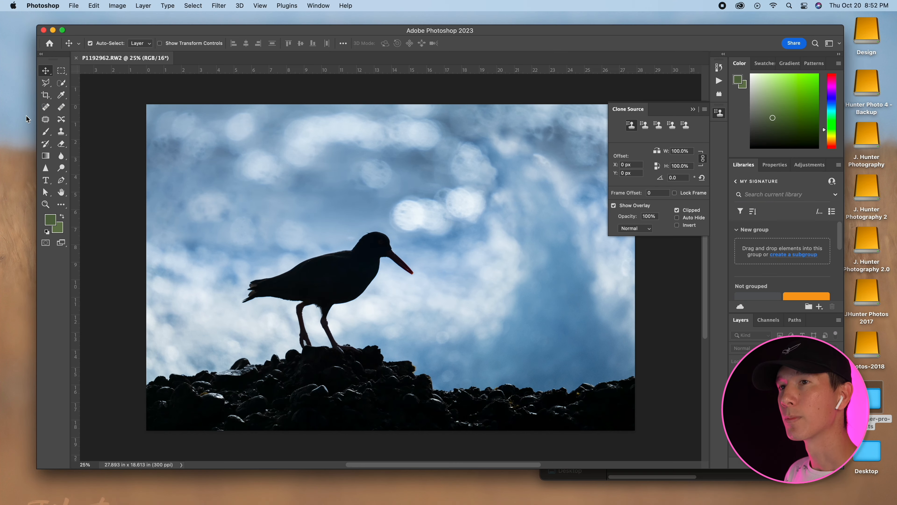
# Try the Burn tool with the Highlights range on the bright spots above the bird's head and undo the stroke.
pyautogui.click(66, 169)
pyautogui.rightClick(61, 169)
pyautogui.click(103, 176)
pyautogui.click(170, 44)
pyautogui.click(168, 53)
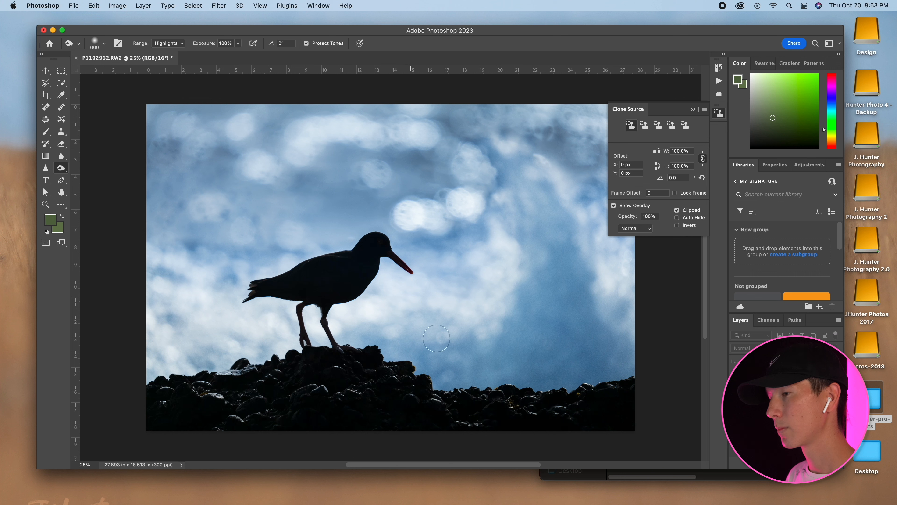
pyautogui.click(409, 212)
pyautogui.press('super+z')
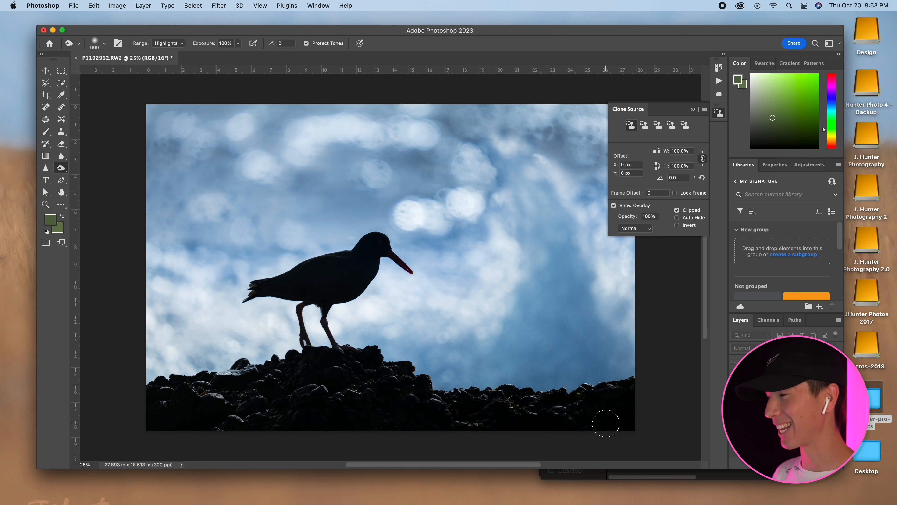
pyautogui.press('v')
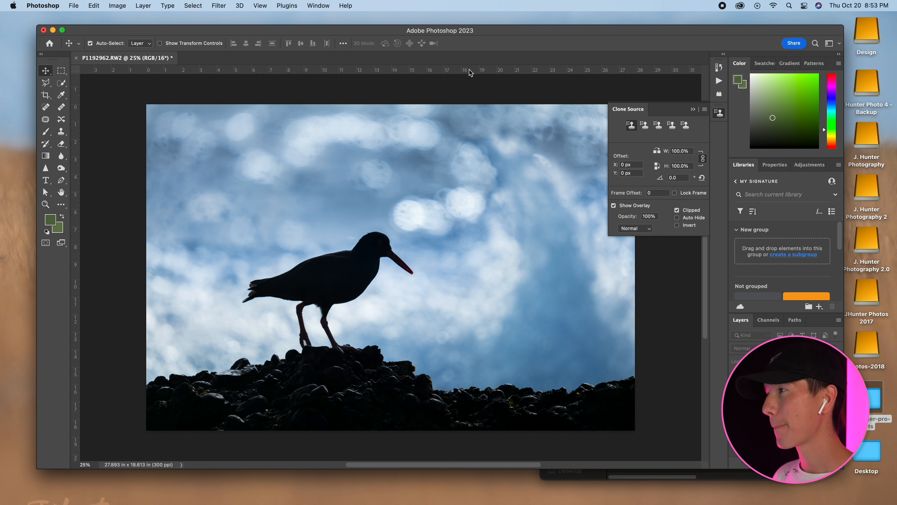
pyautogui.click(693, 109)
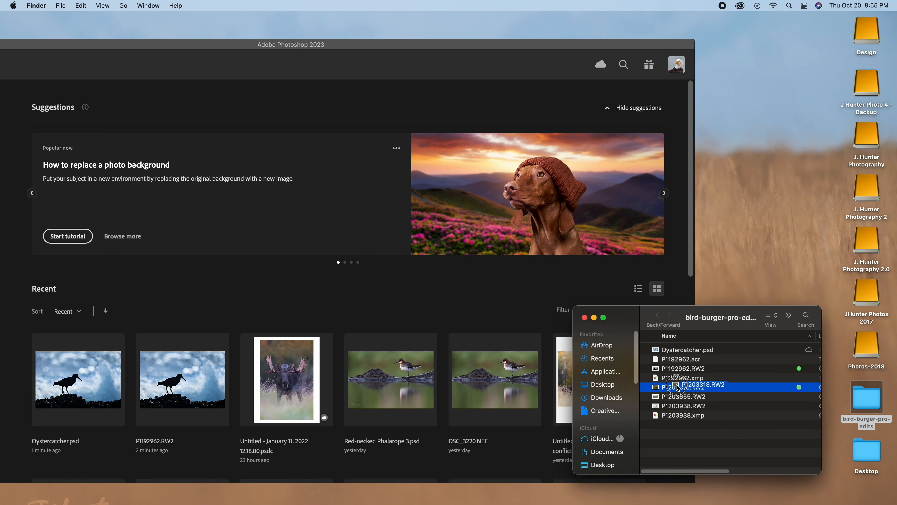
pyautogui.moveTo(677, 387); pyautogui.dragTo(439, 494)
# Set the Contrast of the pelican photo P1203318.RW2 to +31.
pyautogui.moveTo(497, 19); pyautogui.dragTo(560, 57)
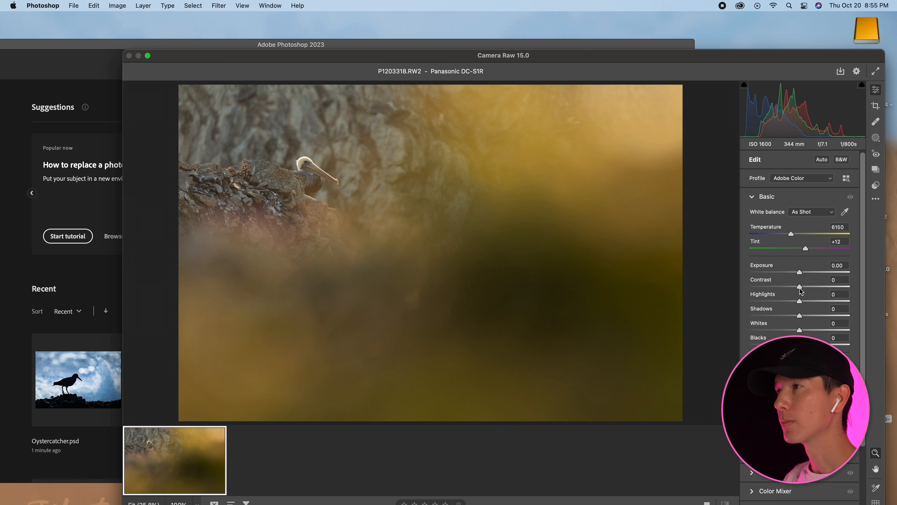
pyautogui.moveTo(801, 290); pyautogui.dragTo(815, 289)
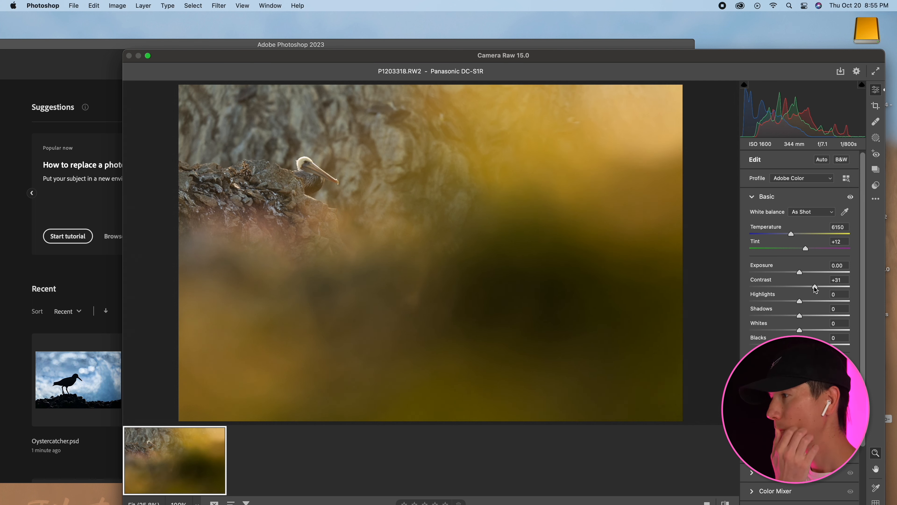
# Add a diagonal linear gradient mask over the photo's lower-right part and set its Shadows to +100.
pyautogui.click(877, 138)
pyautogui.click(772, 254)
pyautogui.moveTo(547, 258); pyautogui.dragTo(433, 144)
pyautogui.moveTo(800, 315); pyautogui.dragTo(849, 315)
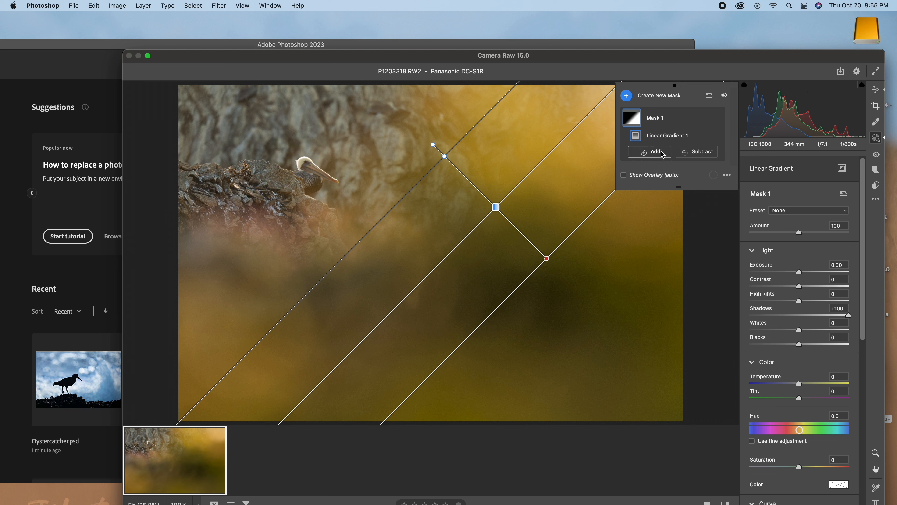
# Add a large radial gradient mask centred near the pelican, covering the bird and the surrounding rocks.
pyautogui.click(677, 104)
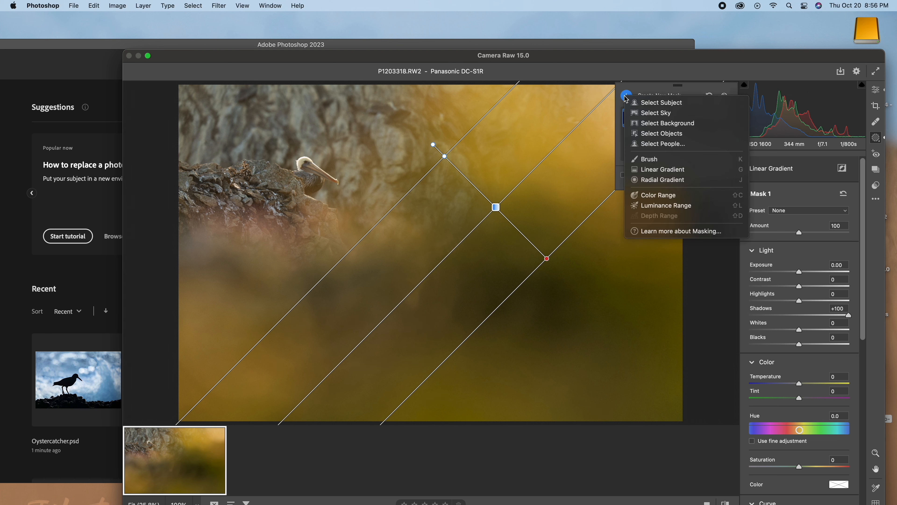
pyautogui.click(657, 184)
pyautogui.moveTo(288, 135)
pyautogui.mouseDown()
pyautogui.moveTo(429, 181)
pyautogui.moveTo(456, 226)
pyautogui.mouseUp()
pyautogui.moveTo(429, 163); pyautogui.dragTo(450, 212)
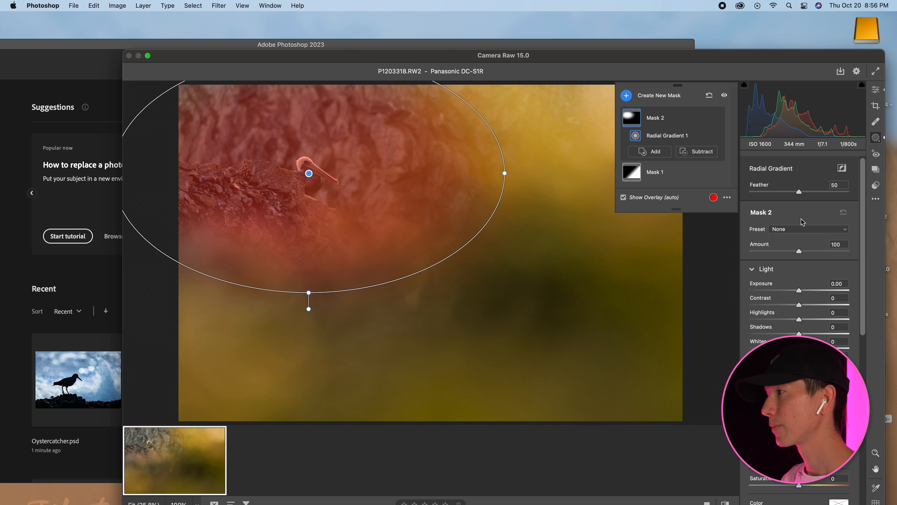
# Invert the radial gradient mask and set its Highlights to -60 and Shadows to +100.
pyautogui.click(842, 168)
pyautogui.moveTo(799, 319); pyautogui.dragTo(863, 333)
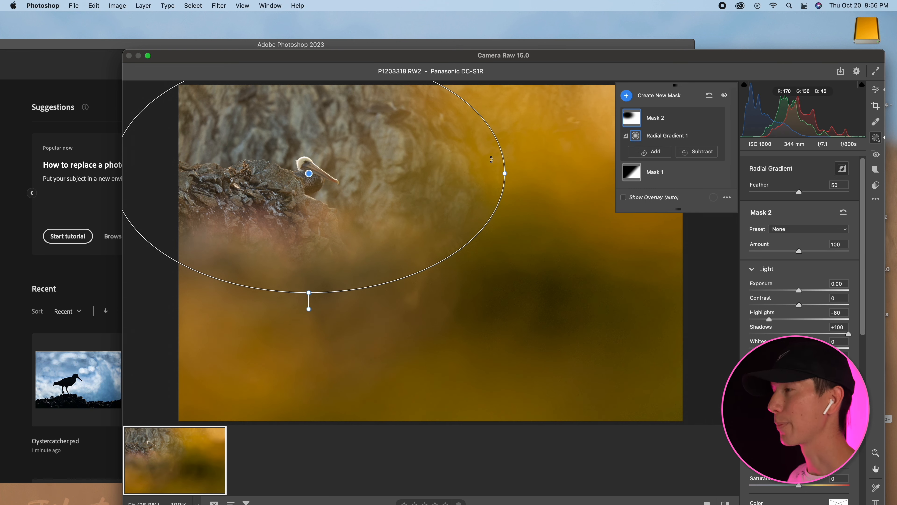
# Duplicate and invert Mask 2 and set the new mask's Exposure to -0.45.
pyautogui.click(705, 118)
pyautogui.click(566, 142)
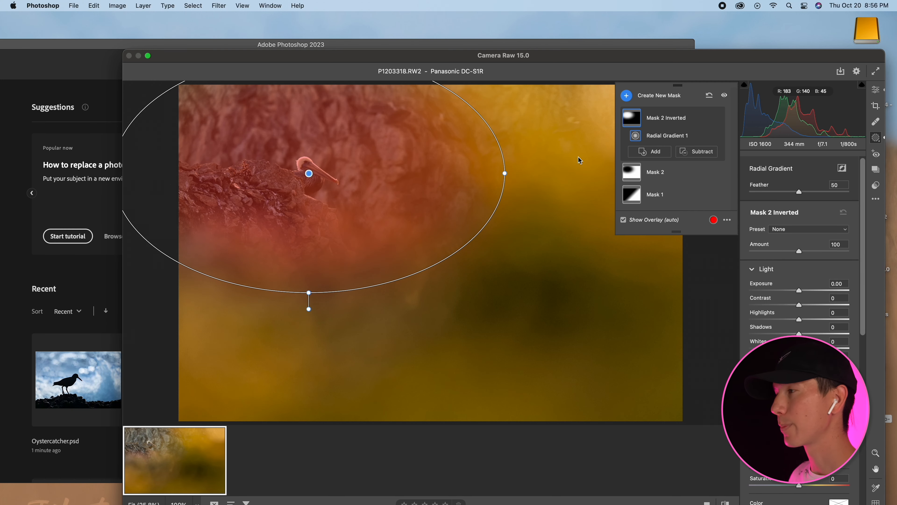
pyautogui.moveTo(799, 290); pyautogui.dragTo(793, 291)
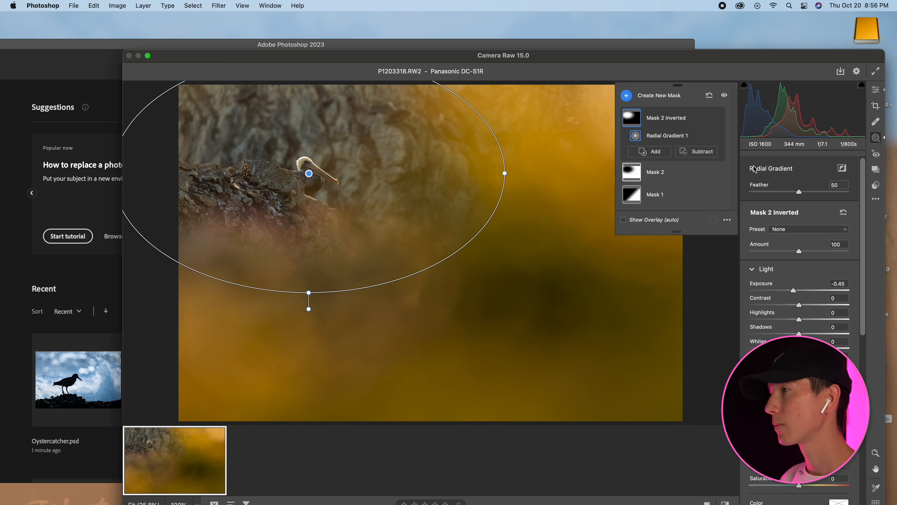
# Shrink and slightly rotate the inverted mask's ellipse around the pelican and set its Contrast to +14.
pyautogui.moveTo(505, 173); pyautogui.dragTo(484, 173)
pyautogui.moveTo(308, 292); pyautogui.dragTo(308, 280)
pyautogui.moveTo(315, 242); pyautogui.dragTo(303, 235)
pyautogui.moveTo(489, 161); pyautogui.dragTo(490, 171)
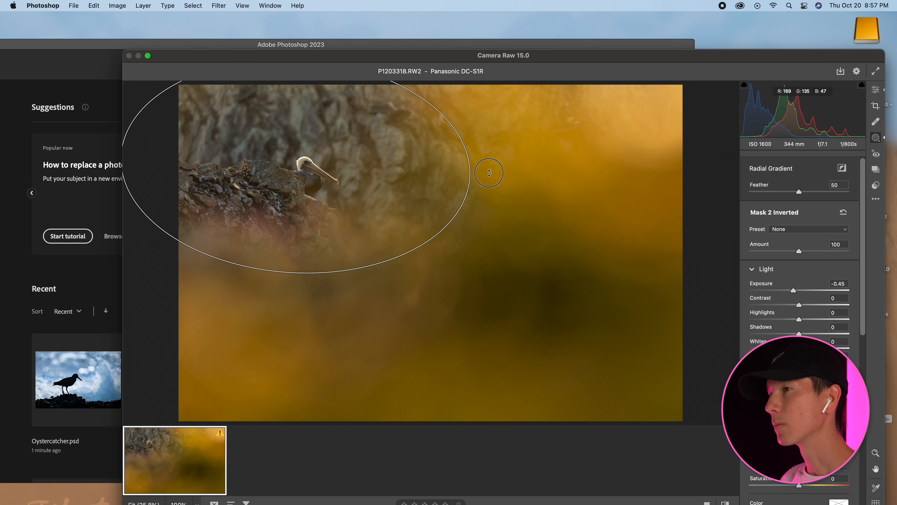
pyautogui.moveTo(799, 305); pyautogui.dragTo(799, 348)
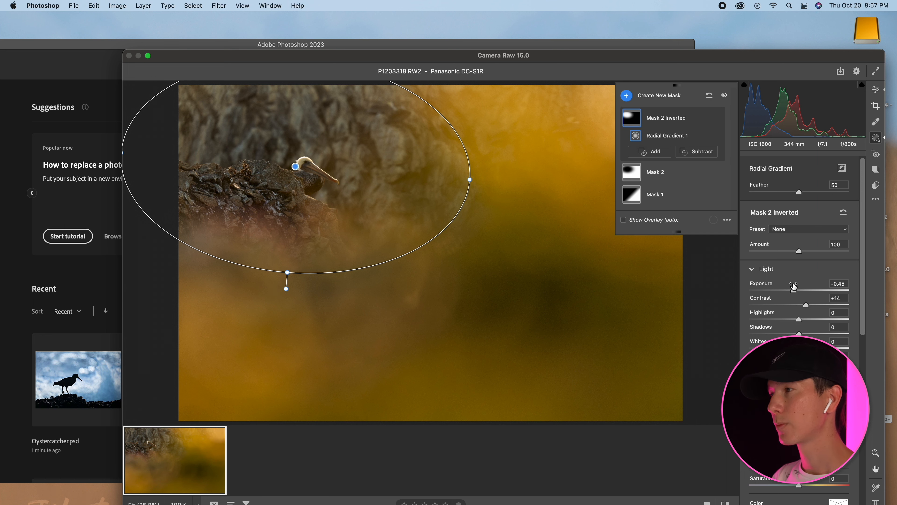
# Add a linear gradient mask above the pelican, subtract a slanted linear gradient from its right side, and set Exposure to -0.40.
pyautogui.click(655, 151)
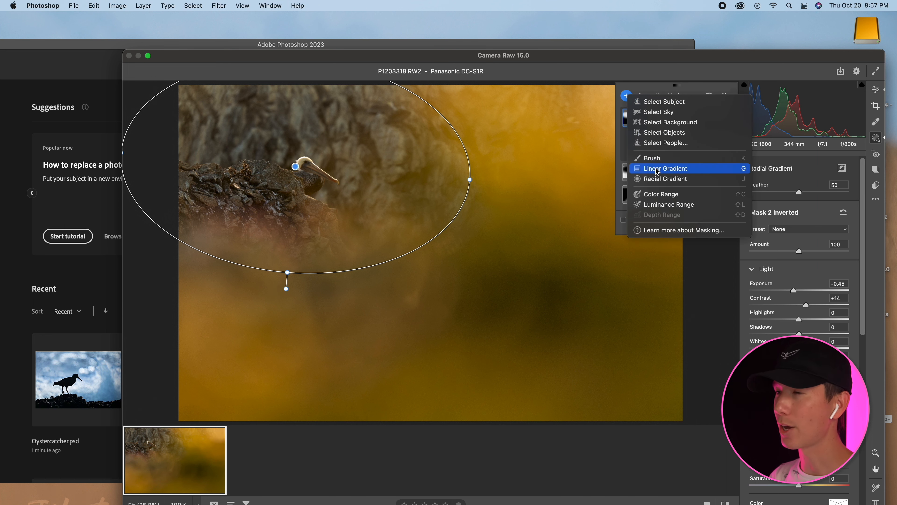
pyautogui.click(661, 168)
pyautogui.moveTo(330, 115); pyautogui.dragTo(318, 200)
pyautogui.click(697, 165)
pyautogui.click(728, 223)
pyautogui.moveTo(469, 158); pyautogui.dragTo(340, 193)
pyautogui.moveTo(799, 272); pyautogui.dragTo(794, 273)
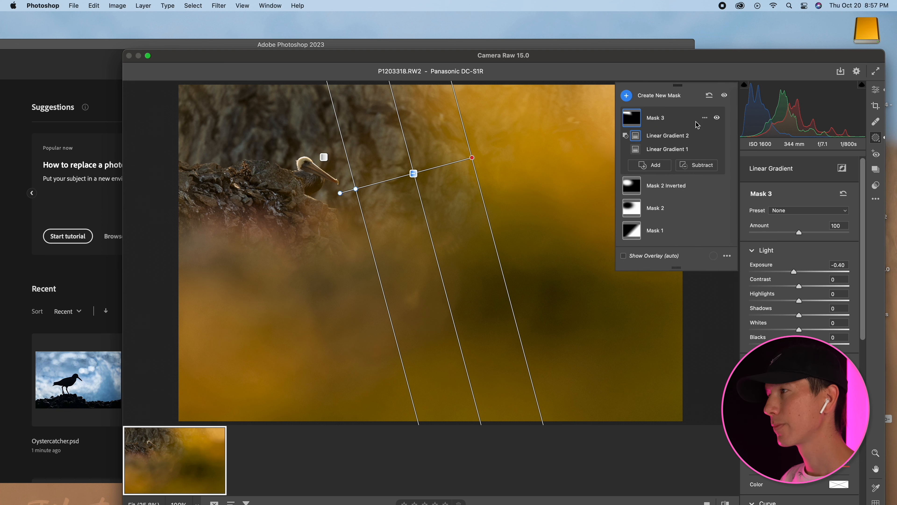
# Return to the general edit settings and open the adjusted pelican photo as a Photoshop document.
pyautogui.click(876, 105)
pyautogui.moveTo(632, 386)
pyautogui.mouseDown()
pyautogui.moveTo(587, 356)
pyautogui.moveTo(643, 387)
pyautogui.moveTo(613, 369)
pyautogui.moveTo(635, 386)
pyautogui.mouseUp()
pyautogui.click(876, 89)
pyautogui.moveTo(583, 57); pyautogui.dragTo(611, 31)
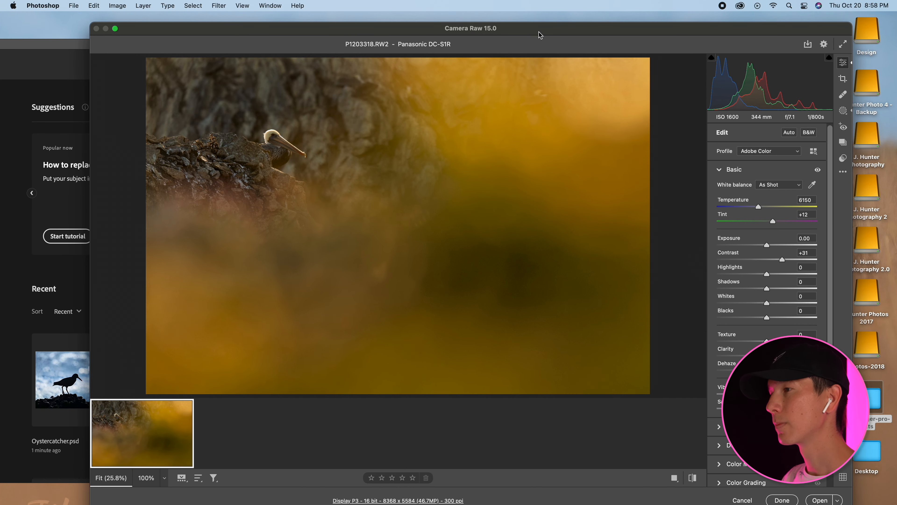
pyautogui.moveTo(540, 35); pyautogui.dragTo(544, 30)
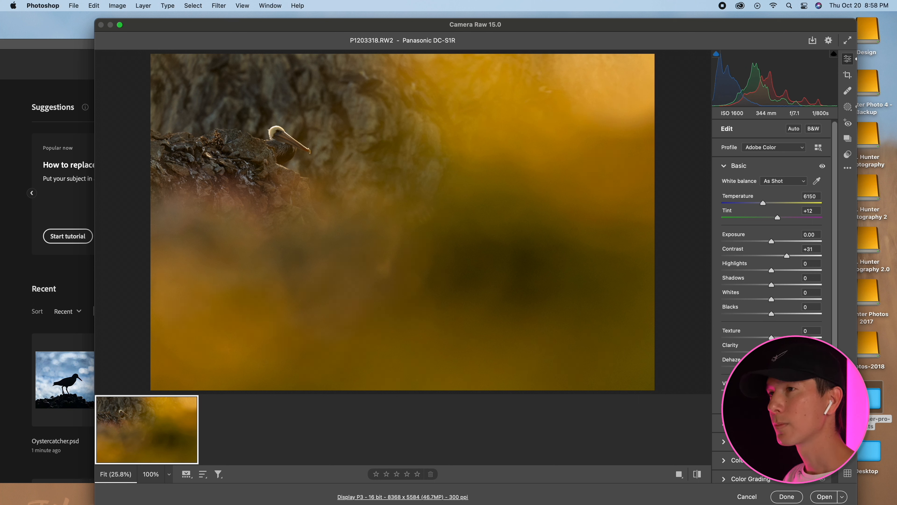
pyautogui.click(819, 496)
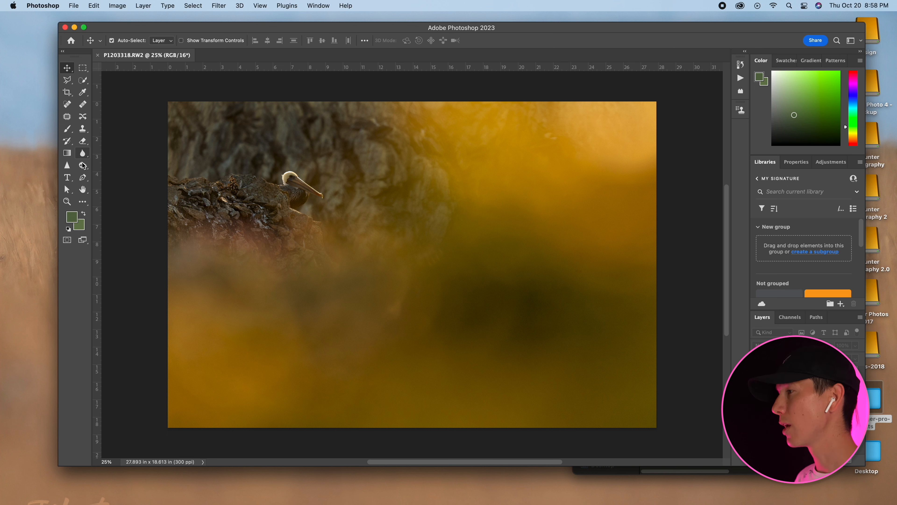
# Brighten the pelican's face and bill using the Dodge tool with the Midtones range at 100% exposure.
pyautogui.moveTo(83, 166); pyautogui.dragTo(122, 168)
pyautogui.press('super+plus')
pyautogui.press('super+plus')
pyautogui.press('super+plus')
pyautogui.press('super+plus')
pyautogui.moveTo(240, 180)
pyautogui.mouseDown()
pyautogui.moveTo(615, 348)
pyautogui.moveTo(723, 493)
pyautogui.mouseUp()
pyautogui.hscroll(3, 444, 257)
pyautogui.scroll(1, 444, 257)
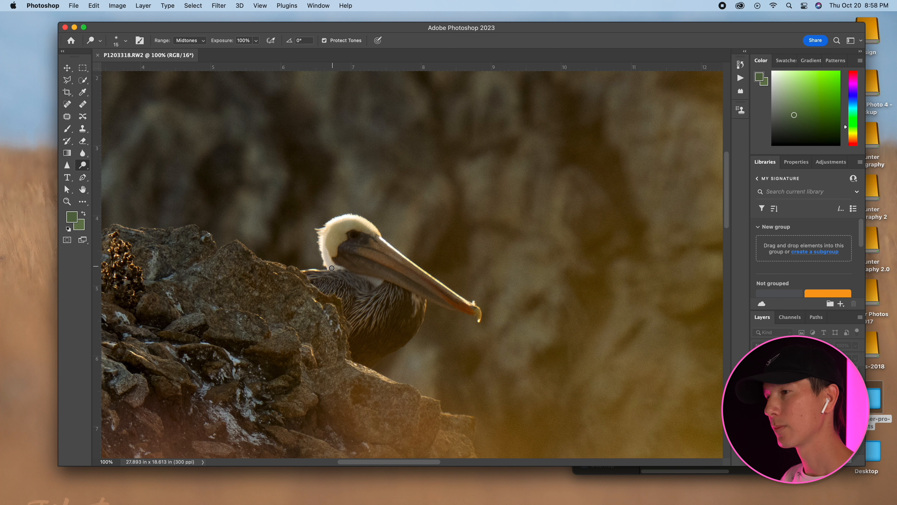
pyautogui.press('super+z')
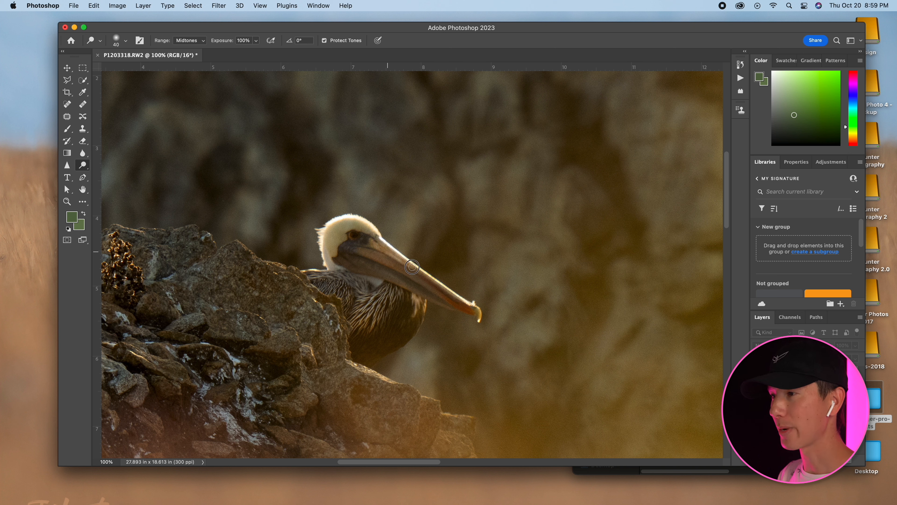
pyautogui.moveTo(388, 266); pyautogui.dragTo(476, 312)
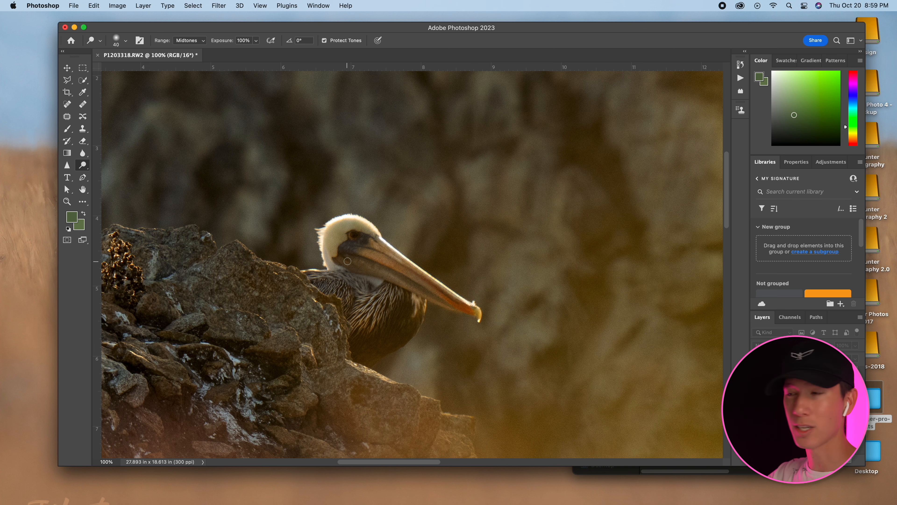
# Darken the rock wall behind the pelican's head using a large Burn brush with the Midtones range at 100% exposure.
pyautogui.press('super+minus')
pyautogui.press('super+minus')
pyautogui.press('super+minus')
pyautogui.press('super+minus')
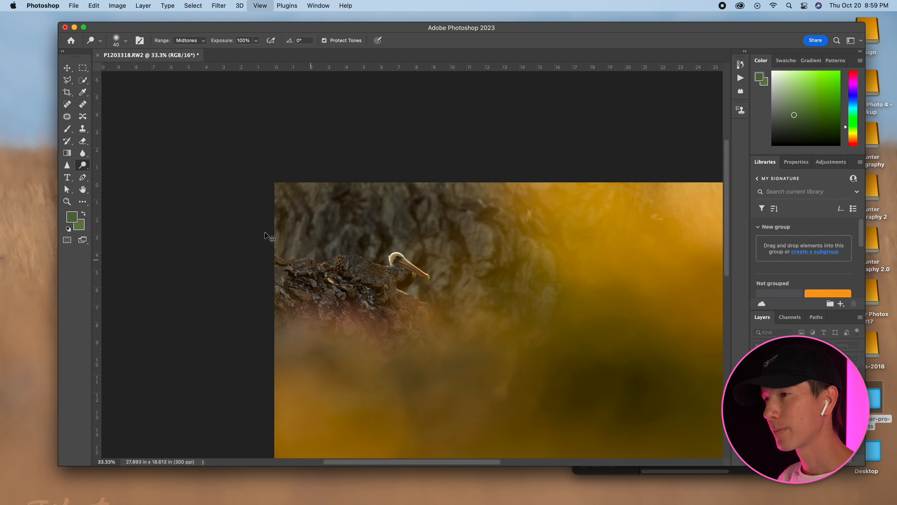
pyautogui.moveTo(79, 165); pyautogui.dragTo(113, 171)
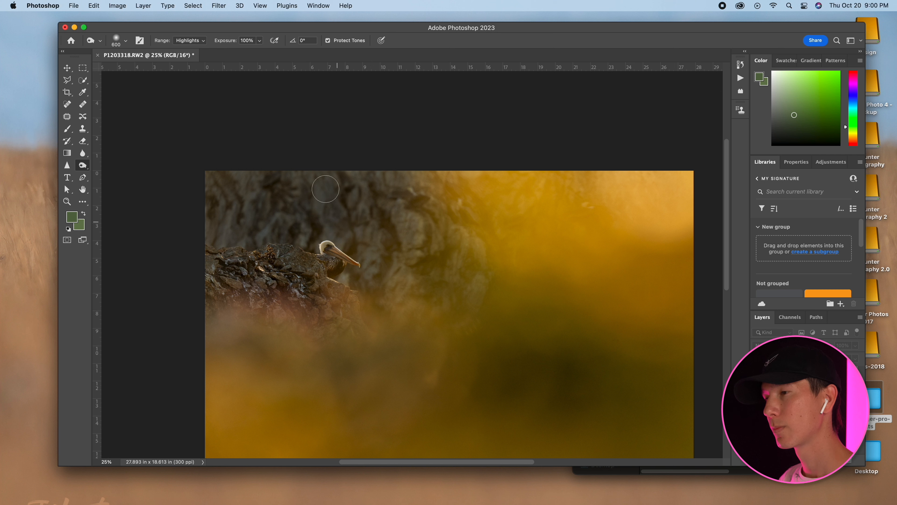
pyautogui.click(190, 40)
pyautogui.click(187, 31)
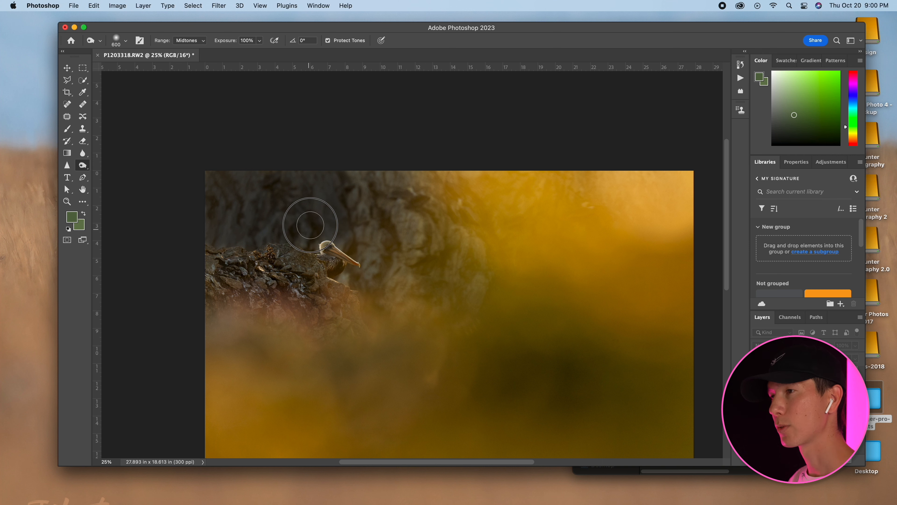
pyautogui.moveTo(310, 225); pyautogui.dragTo(318, 194)
# Select the pelican and the upper rocks with the Quick Selection tool.
pyautogui.press('super+equal')
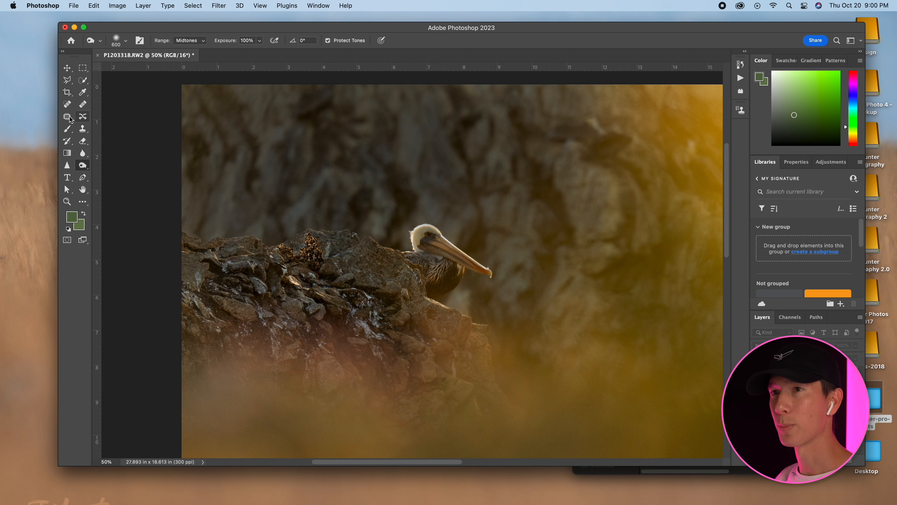
pyautogui.click(83, 80)
pyautogui.moveTo(389, 260)
pyautogui.mouseDown()
pyautogui.moveTo(426, 263)
pyautogui.moveTo(420, 237)
pyautogui.moveTo(457, 259)
pyautogui.mouseUp()
pyautogui.moveTo(346, 238); pyautogui.dragTo(253, 249)
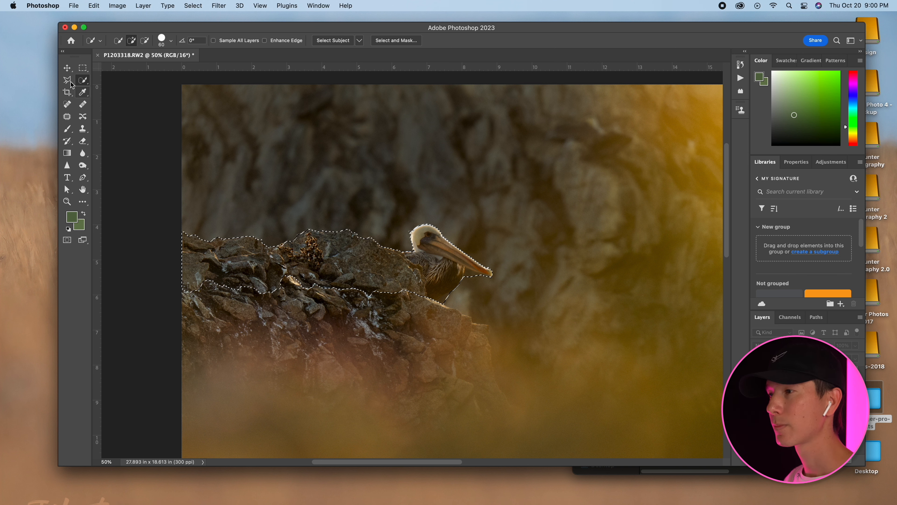
# Refine the selection edge along the underside of the pelican's bill with the Polygonal Lasso tool.
pyautogui.press('l')
pyautogui.click(464, 268)
pyautogui.click(493, 277)
pyautogui.click(492, 280)
pyautogui.doubleClick(468, 284)
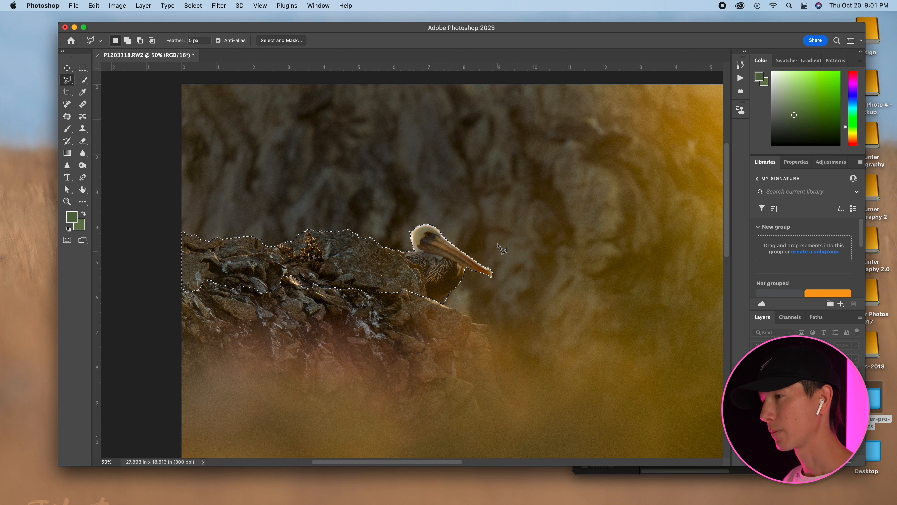
# Add the wispy feathers at the upper back of the pelican's head to the selection.
pyautogui.press('super+plus')
pyautogui.press('super+plus')
pyautogui.press('super+plus')
pyautogui.keyDown('shift'); pyautogui.click(421, 129); pyautogui.keyUp('shift')
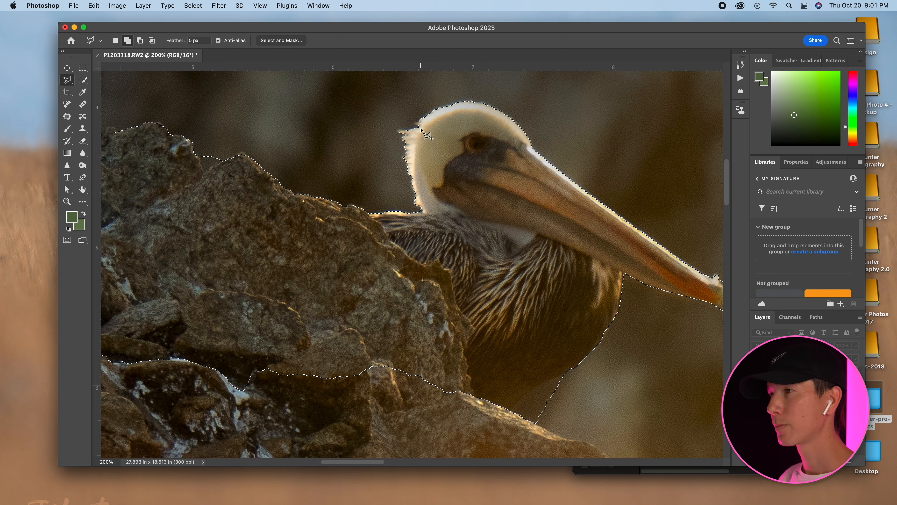
pyautogui.click(396, 130)
pyautogui.click(405, 133)
pyautogui.click(420, 133)
pyautogui.click(421, 129)
pyautogui.keyDown('shift'); pyautogui.click(420, 121); pyautogui.keyUp('shift')
pyautogui.click(412, 123)
pyautogui.click(418, 126)
pyautogui.click(421, 122)
# Add the small feather tips along the back of the pelican's neck and refine the notch in the nearby rock ridge.
pyautogui.keyDown('alt'); pyautogui.click(401, 142); pyautogui.keyUp('alt')
pyautogui.click(410, 144)
pyautogui.click(403, 146)
pyautogui.click(402, 142)
pyautogui.keyDown('alt'); pyautogui.click(404, 148); pyautogui.keyUp('alt')
pyautogui.click(410, 149)
pyautogui.click(404, 151)
pyautogui.click(404, 148)
pyautogui.keyDown('alt'); pyautogui.click(404, 158); pyautogui.keyUp('alt')
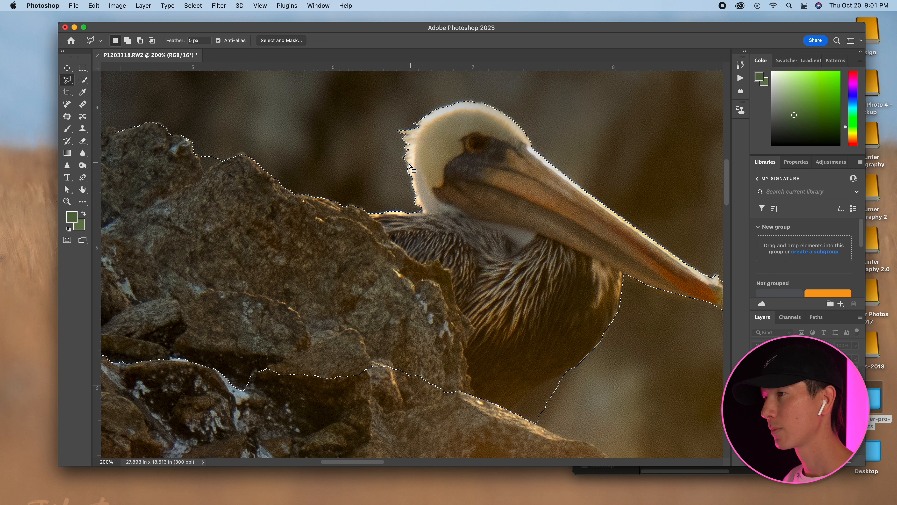
pyautogui.click(410, 157)
pyautogui.click(405, 161)
pyautogui.click(404, 159)
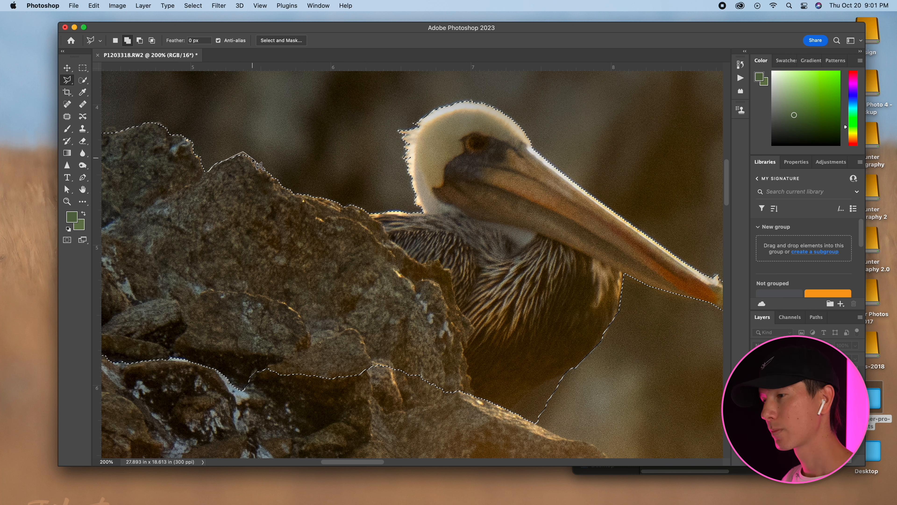
pyautogui.click(219, 164)
# Subtract the background around the tip of the pelican's bill from the selection.
pyautogui.hscroll(5, 282, 187)
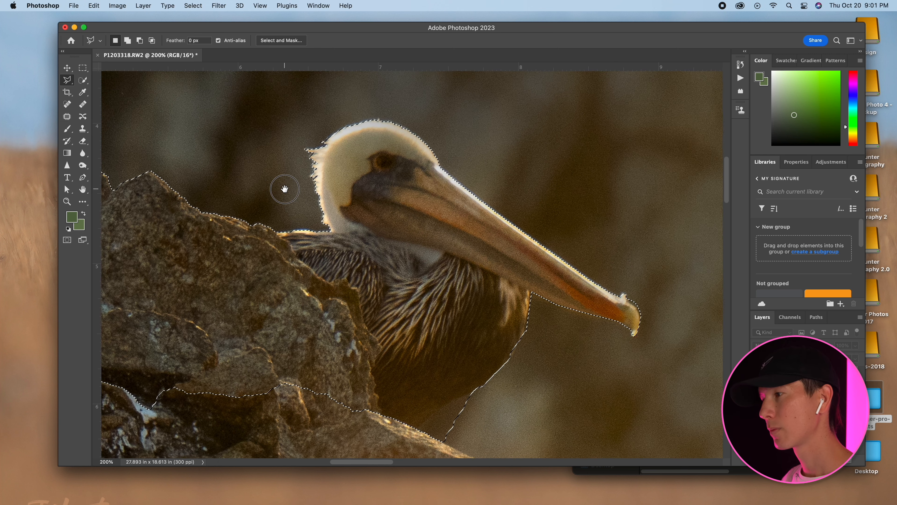
pyautogui.click(606, 334)
pyautogui.click(611, 319)
pyautogui.click(608, 306)
pyautogui.click(598, 297)
pyautogui.click(598, 287)
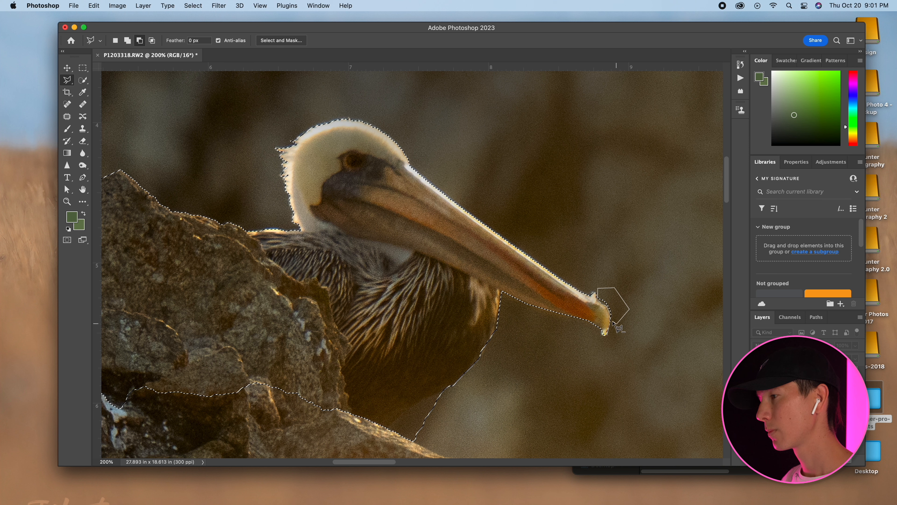
pyautogui.click(607, 335)
# Refine a small part of the selection along the rock ridge behind the pelican.
pyautogui.press('space')
pyautogui.moveTo(443, 202); pyautogui.dragTo(618, 241)
pyautogui.moveTo(263, 224); pyautogui.dragTo(573, 256)
pyautogui.keyDown('shift'); pyautogui.click(481, 224); pyautogui.keyUp('shift')
pyautogui.click(478, 218)
pyautogui.click(470, 218)
pyautogui.click(467, 225)
pyautogui.click(475, 228)
pyautogui.click(482, 224)
# Add the top edge of the rock above the dried plant to the selection.
pyautogui.press('space')
pyautogui.moveTo(387, 239); pyautogui.dragTo(509, 246)
pyautogui.keyDown('shift'); pyautogui.click(505, 230); pyautogui.keyUp('shift')
pyautogui.click(486, 219)
pyautogui.click(477, 220)
pyautogui.click(473, 226)
pyautogui.click(462, 231)
pyautogui.click(452, 236)
pyautogui.click(434, 241)
pyautogui.click(428, 247)
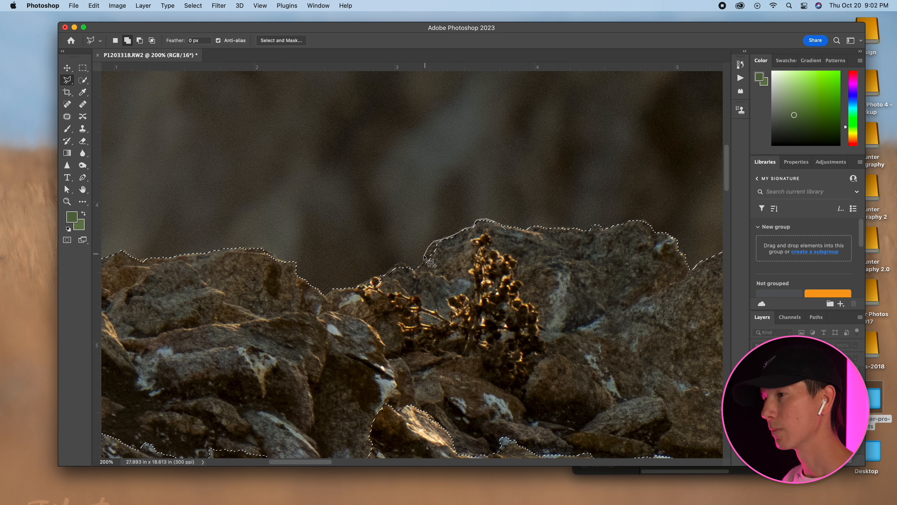
pyautogui.doubleClick(416, 268)
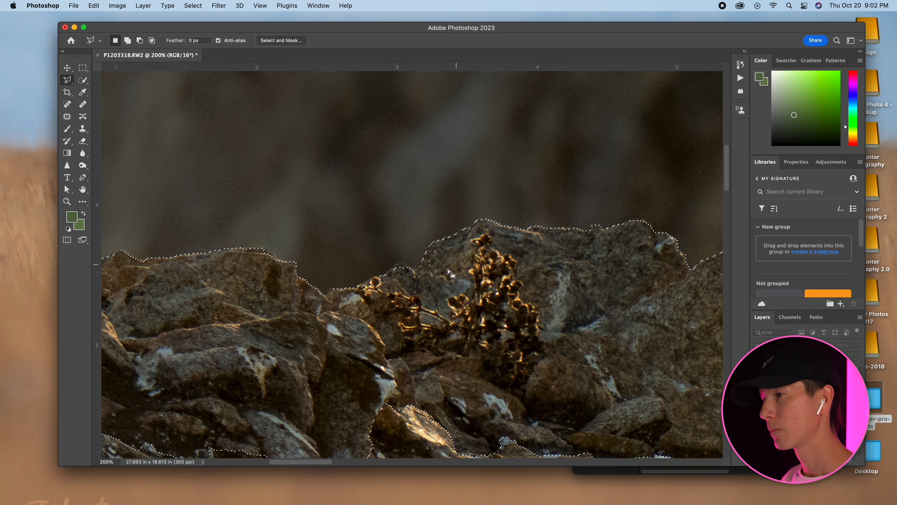
# Add the rock edge and the plant tips left of the dried plant's main stem to the selection.
pyautogui.keyDown('shift'); pyautogui.click(420, 273); pyautogui.keyUp('shift')
pyautogui.click(409, 272)
pyautogui.click(405, 263)
pyautogui.click(400, 262)
pyautogui.click(396, 264)
pyautogui.click(391, 269)
pyautogui.click(384, 275)
pyautogui.click(375, 277)
pyautogui.click(360, 284)
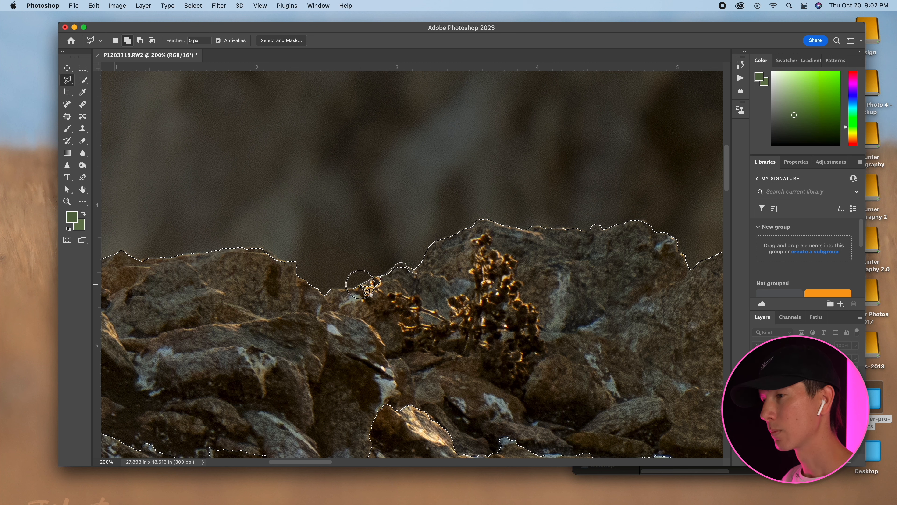
pyautogui.click(365, 298)
pyautogui.click(399, 297)
pyautogui.doubleClick(419, 274)
# Add the upper corner of the long flat rock left of the dried plant to the selection.
pyautogui.hscroll(-8, 441, 297)
pyautogui.scroll(1, 440, 297)
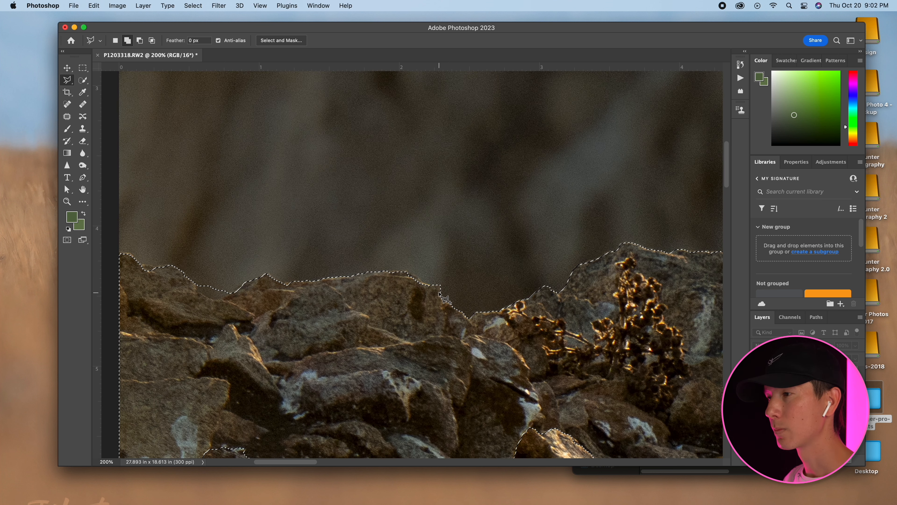
pyautogui.keyDown('shift'); pyautogui.click(434, 286); pyautogui.keyUp('shift')
pyautogui.click(418, 278)
pyautogui.click(407, 271)
pyautogui.click(388, 273)
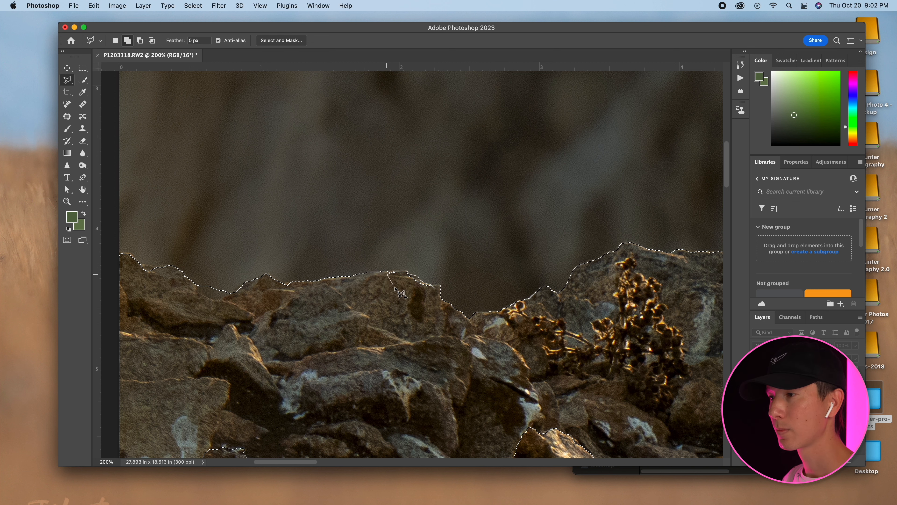
pyautogui.click(434, 287)
# Refine the selection around the dip in the rock ridge near the photo's left edge.
pyautogui.hscroll(-8, 438, 288)
pyautogui.keyDown('alt'); pyautogui.click(375, 291); pyautogui.keyUp('alt')
pyautogui.click(357, 307)
pyautogui.click(350, 307)
pyautogui.click(345, 306)
pyautogui.click(339, 303)
pyautogui.click(330, 300)
pyautogui.click(331, 290)
pyautogui.click(358, 283)
pyautogui.click(374, 290)
# Add the leftmost rock top up to the photo's edge and the slope beside the dip to the selection.
pyautogui.keyDown('shift'); pyautogui.click(293, 275); pyautogui.keyUp('shift')
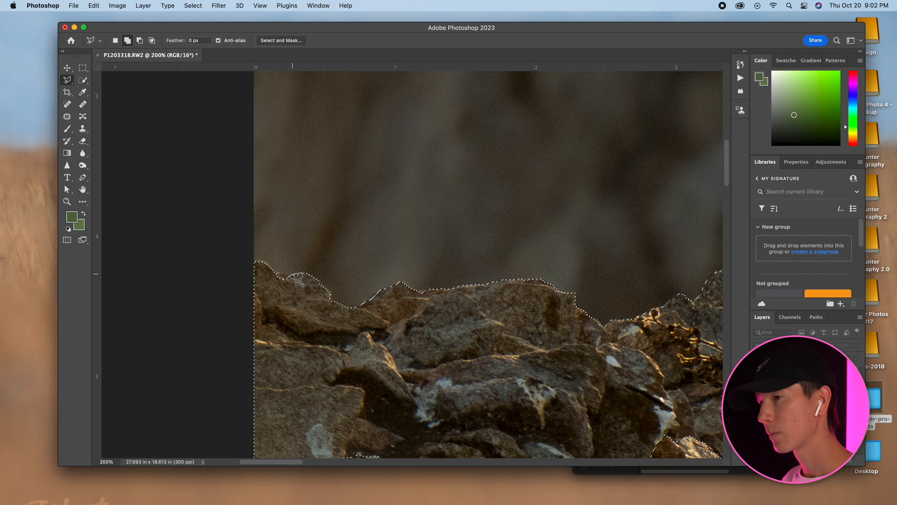
pyautogui.click(277, 272)
pyautogui.click(265, 260)
pyautogui.click(250, 260)
pyautogui.click(250, 281)
pyautogui.click(283, 294)
pyautogui.click(303, 277)
pyautogui.keyDown('shift'); pyautogui.click(381, 291); pyautogui.keyUp('shift')
pyautogui.click(369, 297)
pyautogui.click(360, 306)
pyautogui.click(381, 291)
pyautogui.moveTo(474, 281); pyautogui.dragTo(349, 305)
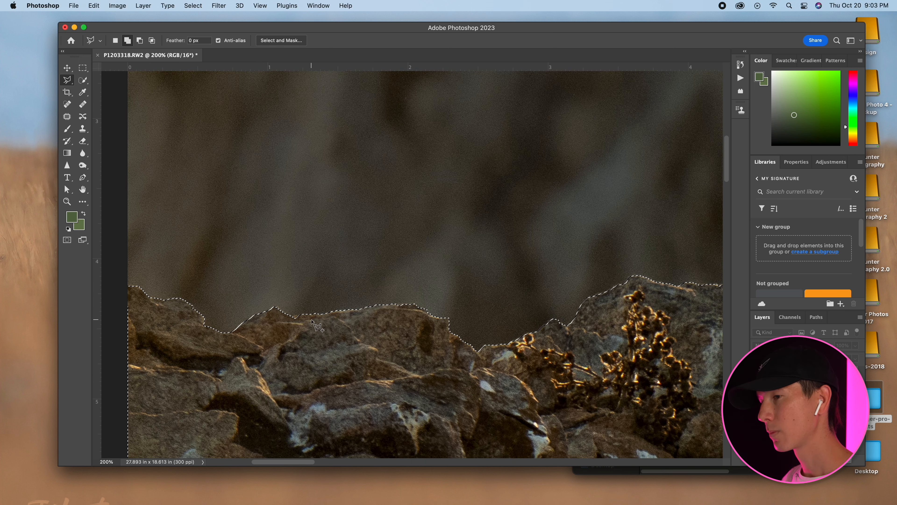
# Add the whole lower rock area beneath the pelican to the selection with a large polygon.
pyautogui.press('super+minus')
pyautogui.press('super+minus')
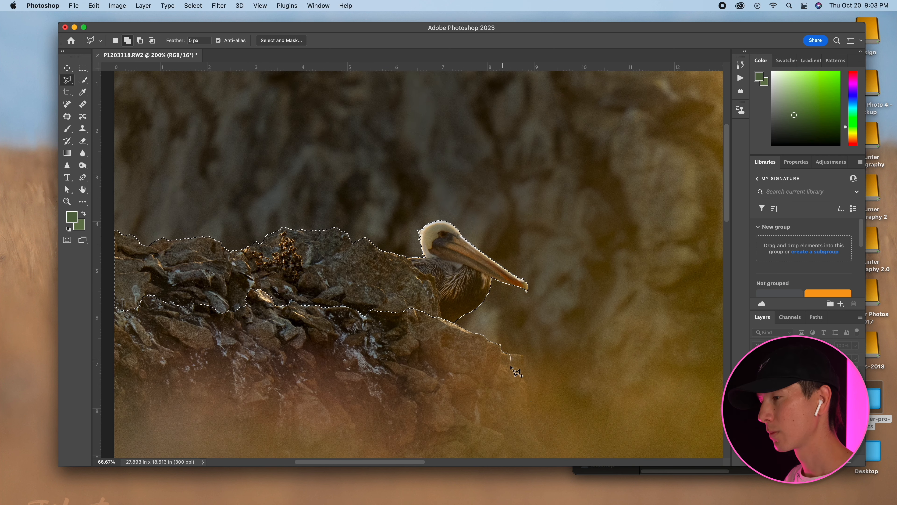
pyautogui.scroll(-5, 530, 402)
pyautogui.click(529, 386)
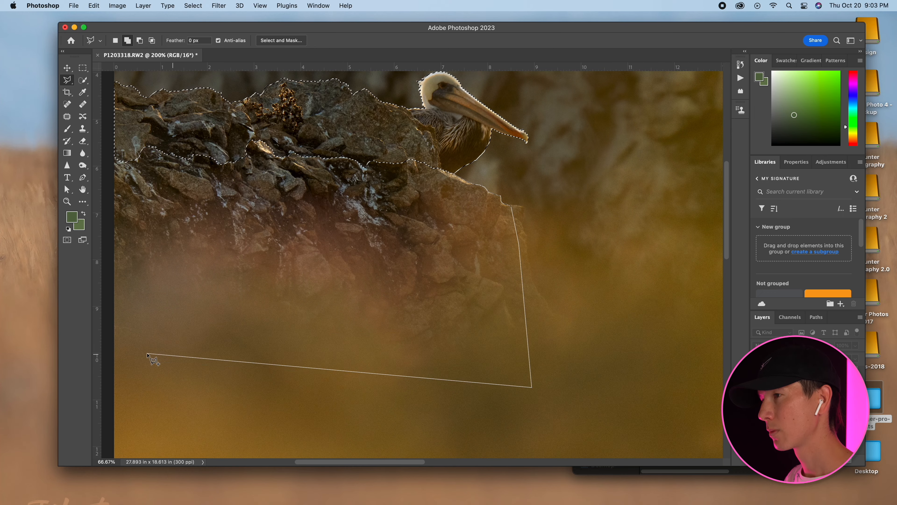
pyautogui.hscroll(-5, 176, 339)
pyautogui.click(229, 325)
pyautogui.click(257, 130)
pyautogui.click(270, 96)
pyautogui.click(348, 118)
pyautogui.click(470, 120)
pyautogui.click(537, 131)
pyautogui.click(614, 152)
pyautogui.click(639, 173)
pyautogui.moveTo(630, 186)
pyautogui.mouseDown()
pyautogui.moveTo(495, 362)
pyautogui.moveTo(497, 389)
pyautogui.mouseUp()
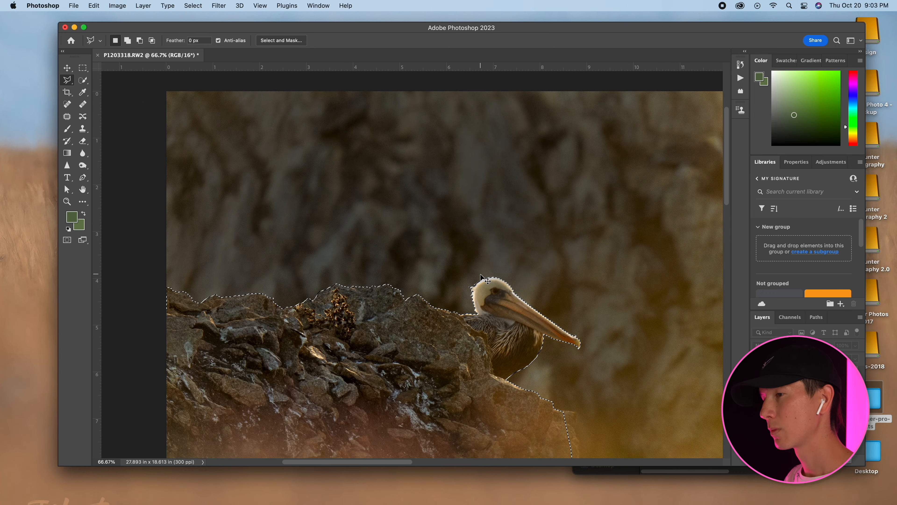
# Invert the selection so the background around the pelican and rocks is selected instead.
pyautogui.press('super+minus')
pyautogui.press('super+minus')
pyautogui.moveTo(481, 256); pyautogui.dragTo(329, 256)
pyautogui.click(193, 5)
pyautogui.click(199, 42)
# Burn the midtones of the cliff background above the rocks and pelican with a 600 px brush at 100% exposure.
pyautogui.press('o')
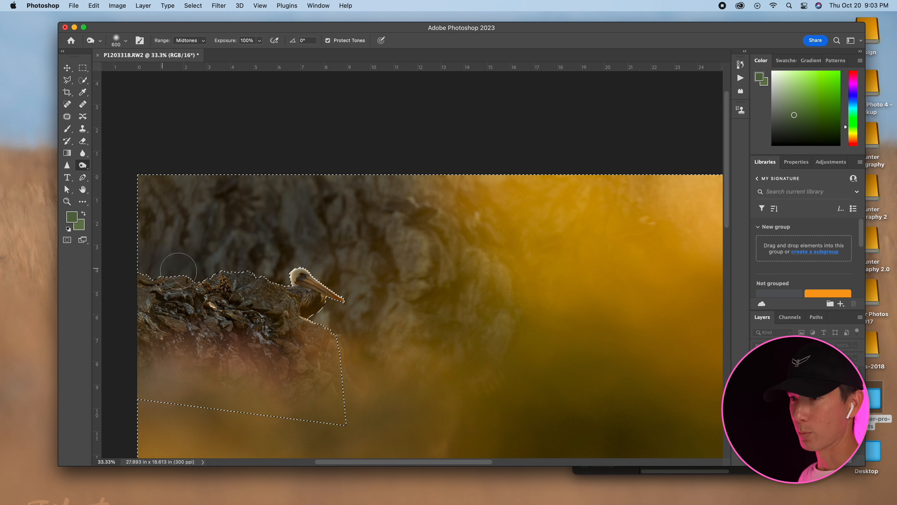
pyautogui.moveTo(129, 217)
pyautogui.mouseDown()
pyautogui.moveTo(179, 178)
pyautogui.moveTo(200, 227)
pyautogui.moveTo(277, 201)
pyautogui.mouseUp()
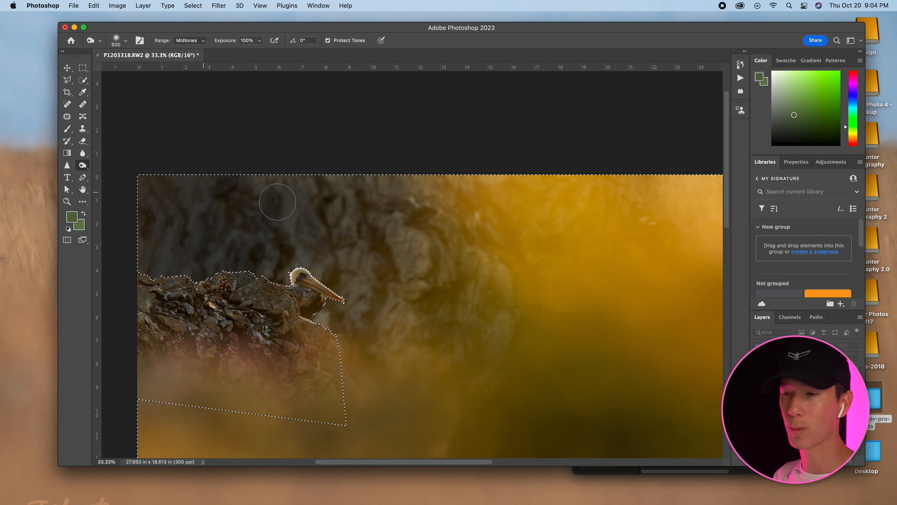
pyautogui.moveTo(278, 201)
pyautogui.mouseDown()
pyautogui.moveTo(322, 265)
pyautogui.moveTo(327, 299)
pyautogui.moveTo(356, 185)
pyautogui.moveTo(375, 300)
pyautogui.moveTo(335, 311)
pyautogui.moveTo(326, 264)
pyautogui.mouseUp()
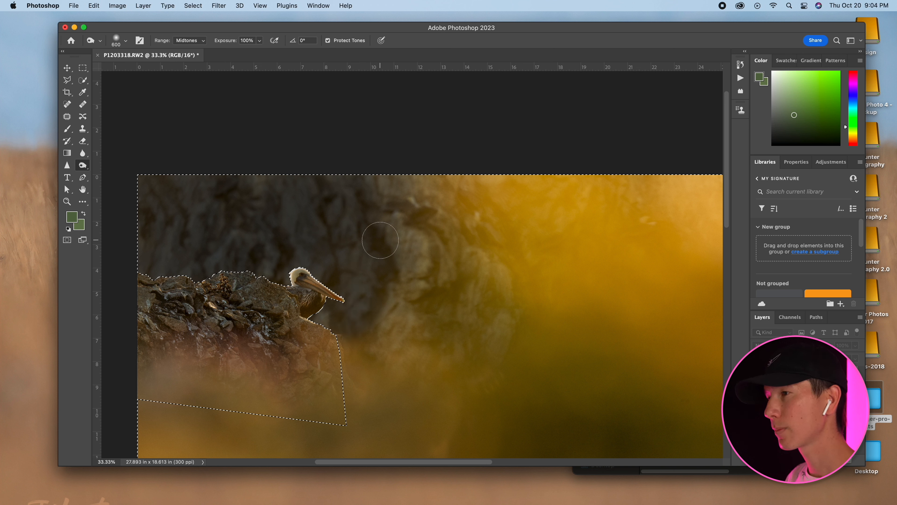
# Burn the cliff beyond the pelican's beak with a 900 px brush, reducing the exposure to 41% and finally to 16%.
pyautogui.press(']')
pyautogui.press(']')
pyautogui.press(']')
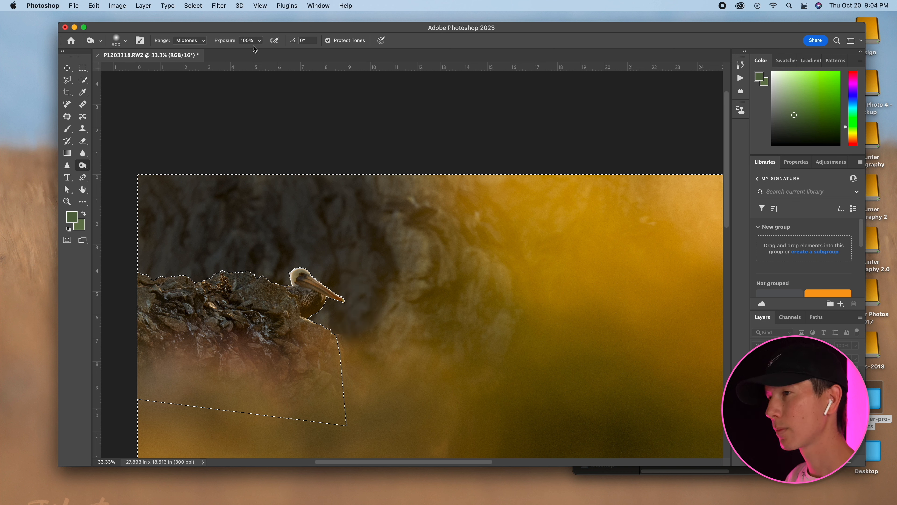
pyautogui.moveTo(261, 43); pyautogui.dragTo(243, 51)
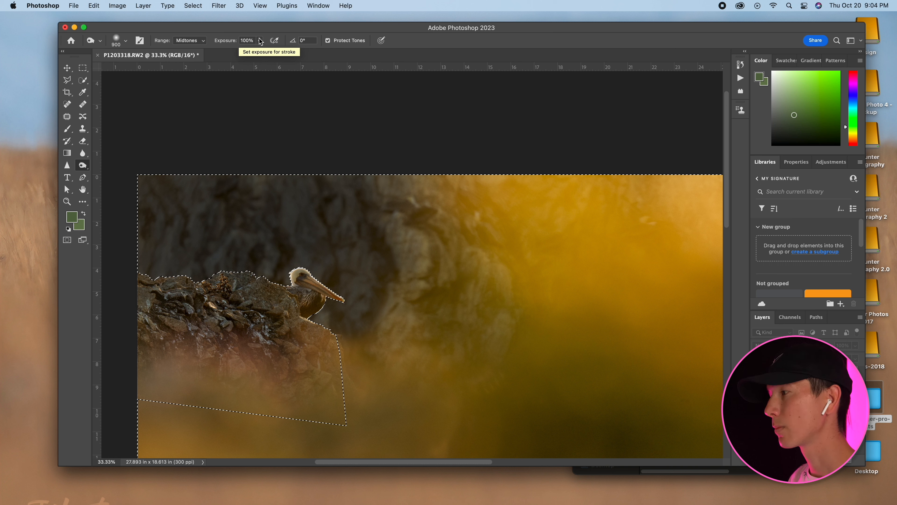
pyautogui.moveTo(390, 257)
pyautogui.mouseDown()
pyautogui.moveTo(372, 323)
pyautogui.moveTo(396, 306)
pyautogui.moveTo(393, 198)
pyautogui.moveTo(418, 175)
pyautogui.moveTo(398, 238)
pyautogui.moveTo(399, 297)
pyautogui.moveTo(350, 382)
pyautogui.mouseUp()
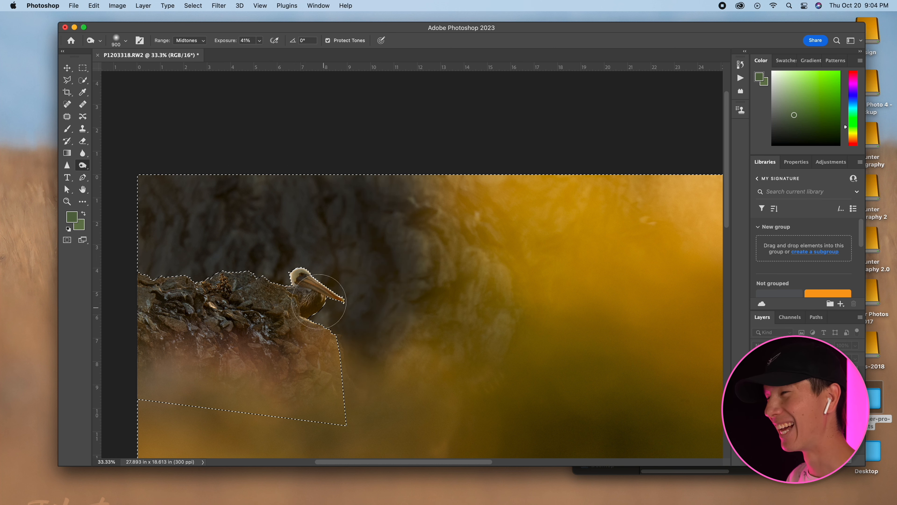
pyautogui.moveTo(292, 187); pyautogui.dragTo(241, 140)
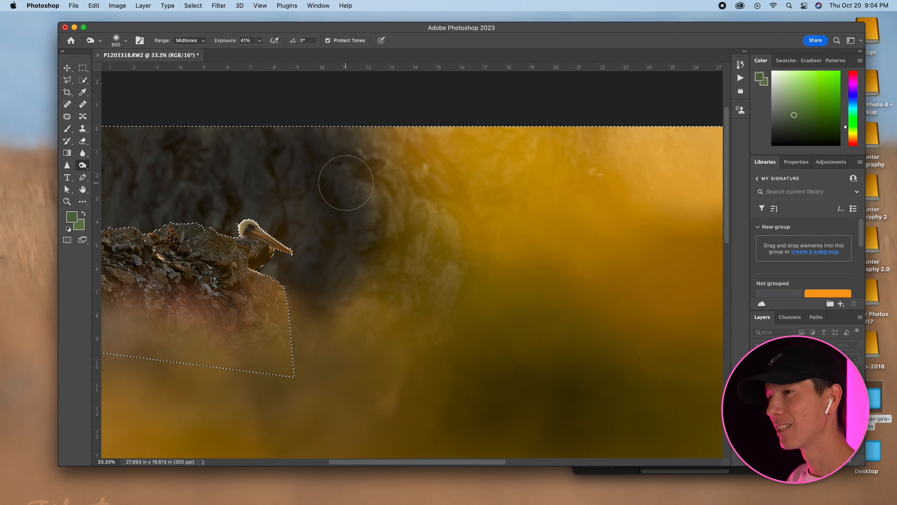
pyautogui.moveTo(259, 41); pyautogui.dragTo(249, 53)
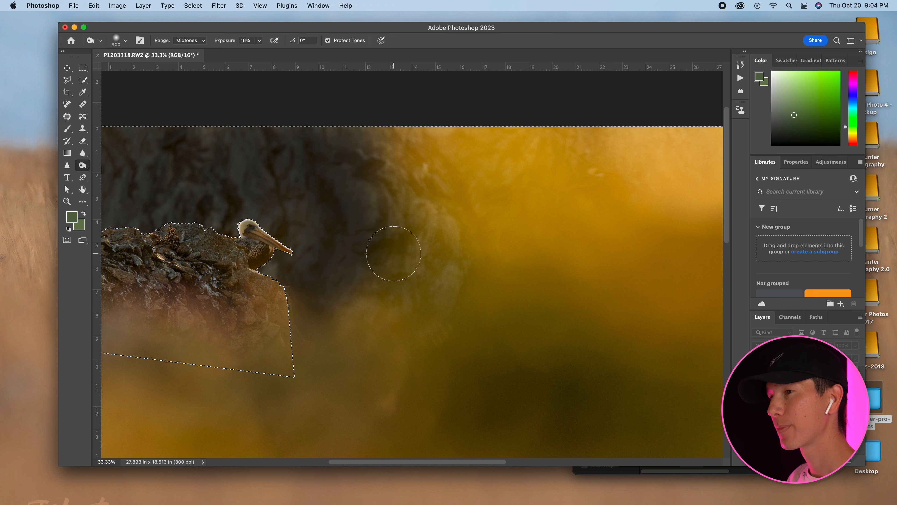
# Activate the History Brush with the history states open, try a full-opacity stroke on the cliff beyond the beak, and undo it.
pyautogui.hscroll(-5, 255, 125)
pyautogui.click(740, 65)
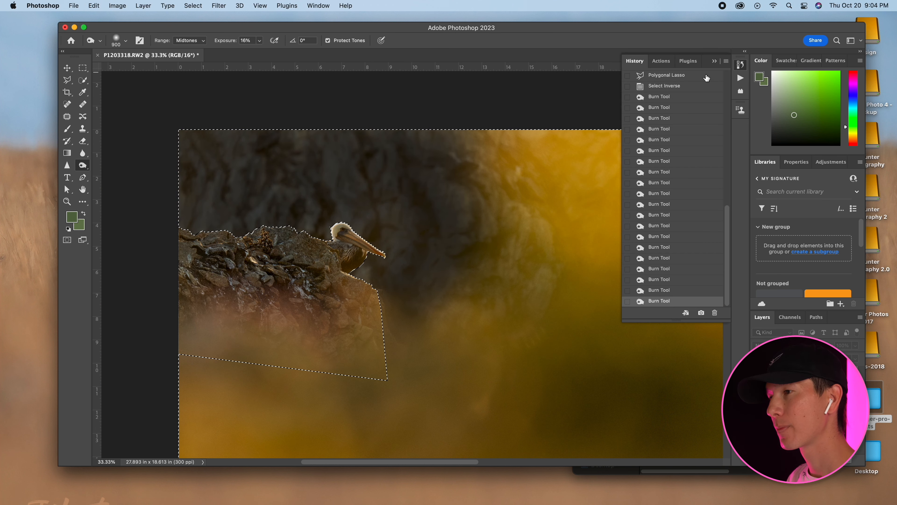
pyautogui.scroll(15, 675, 94)
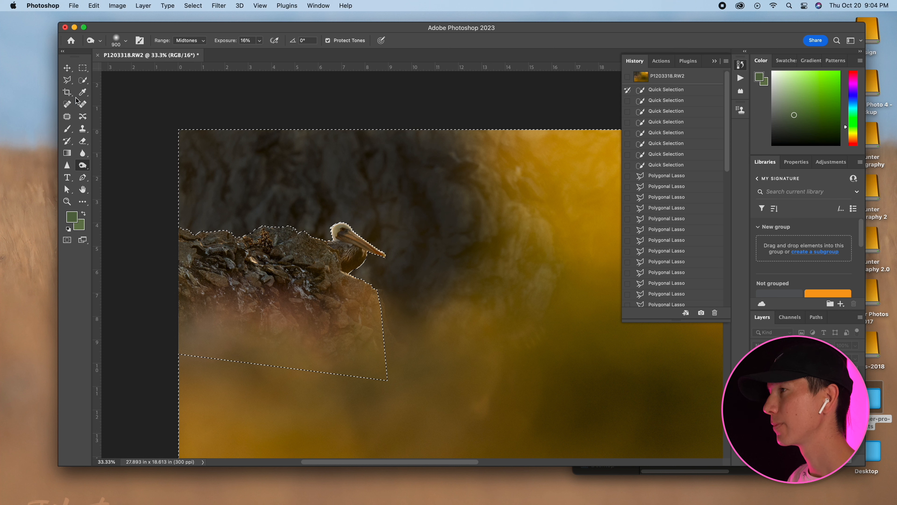
pyautogui.click(68, 141)
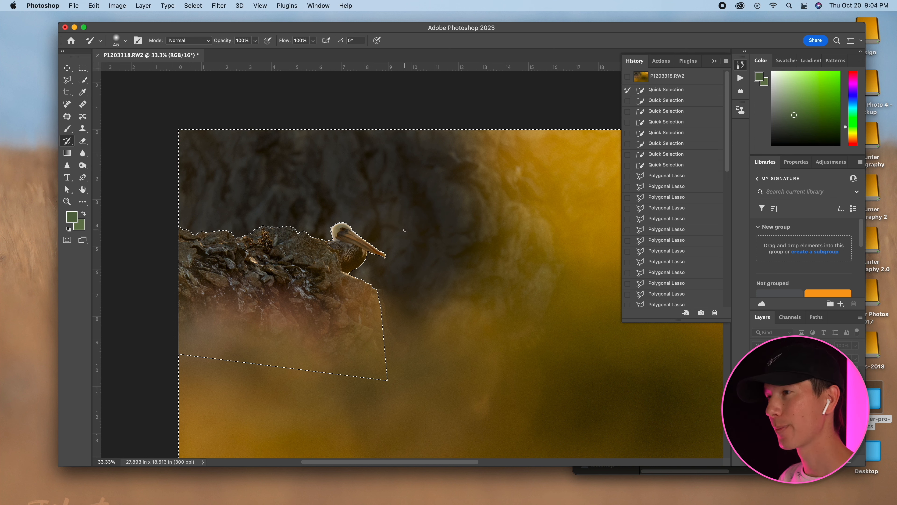
pyautogui.moveTo(420, 246)
pyautogui.mouseDown()
pyautogui.moveTo(407, 186)
pyautogui.moveTo(426, 160)
pyautogui.mouseUp()
pyautogui.hotkey('ctrl', 'z')
# Partially restore the burned cliff around the pelican's head with a 175 px History Brush at 28% opacity.
pyautogui.click(255, 40)
pyautogui.moveTo(350, 168); pyautogui.dragTo(365, 194)
pyautogui.press(']')
pyautogui.press(']')
pyautogui.press('[')
pyautogui.press('[')
pyautogui.press('[')
pyautogui.press('[')
pyautogui.moveTo(430, 227)
pyautogui.mouseDown()
pyautogui.moveTo(424, 210)
pyautogui.moveTo(422, 246)
pyautogui.mouseUp()
pyautogui.moveTo(414, 263); pyautogui.dragTo(412, 214)
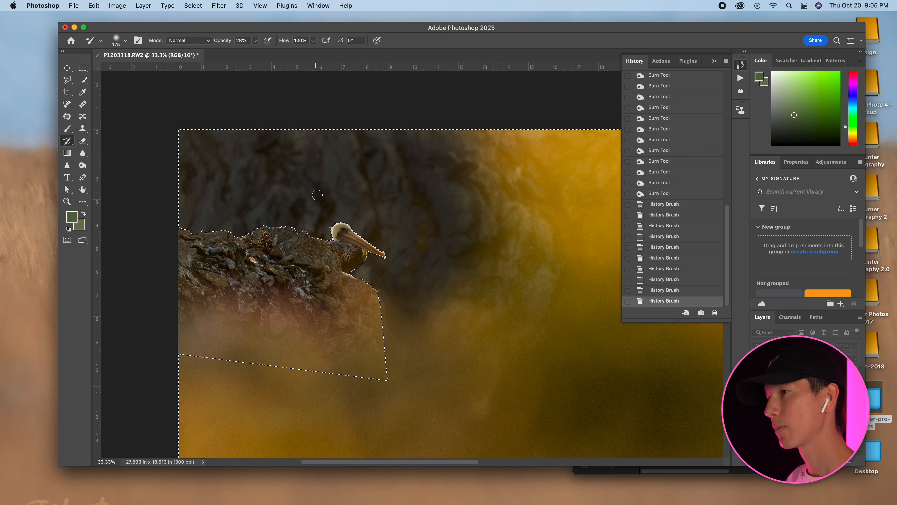
# Restore more cliff highlights up and away from the pelican's beak with short History Brush strokes at 28% opacity.
pyautogui.moveTo(397, 165); pyautogui.dragTo(399, 176)
pyautogui.moveTo(399, 169); pyautogui.dragTo(411, 203)
pyautogui.moveTo(416, 191)
pyautogui.mouseDown()
pyautogui.moveTo(426, 213)
pyautogui.moveTo(453, 188)
pyautogui.moveTo(429, 168)
pyautogui.moveTo(460, 202)
pyautogui.mouseUp()
pyautogui.moveTo(461, 198); pyautogui.dragTo(468, 216)
pyautogui.moveTo(470, 214); pyautogui.dragTo(474, 230)
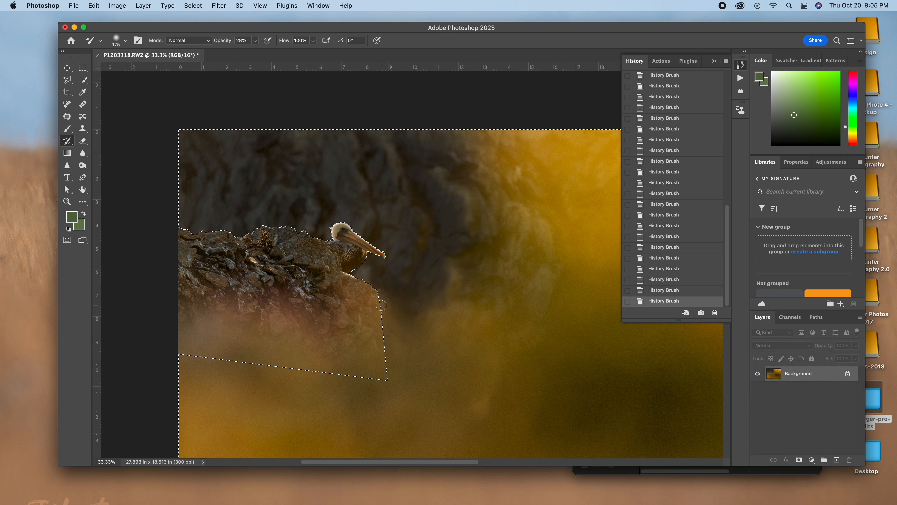
# Deselect and blend the rock edge and background below the pelican with a 600 px History Brush at 38% opacity.
pyautogui.press('3')
pyautogui.press('8')
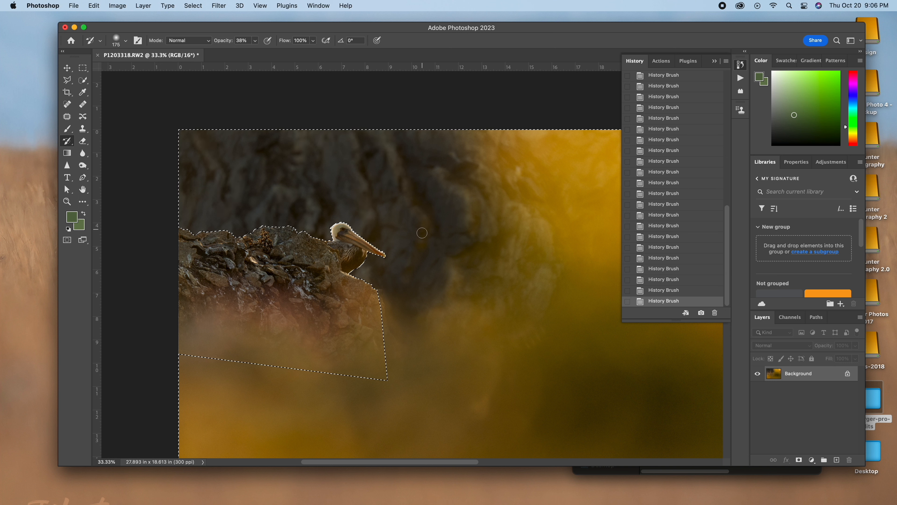
pyautogui.hotkey('ctrl', 'd')
pyautogui.hscroll(3, 314, 107)
pyautogui.scroll(-2, 314, 107)
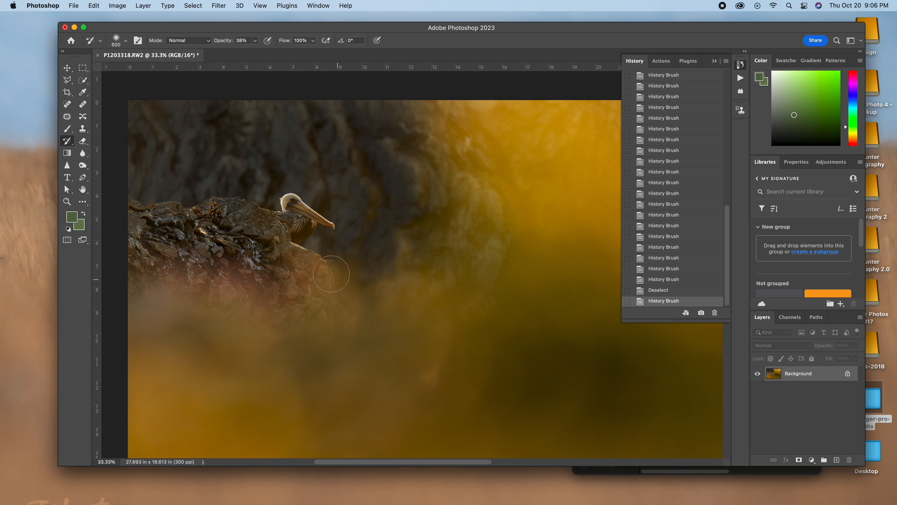
pyautogui.moveTo(340, 302)
pyautogui.mouseDown()
pyautogui.moveTo(367, 301)
pyautogui.moveTo(441, 216)
pyautogui.mouseUp()
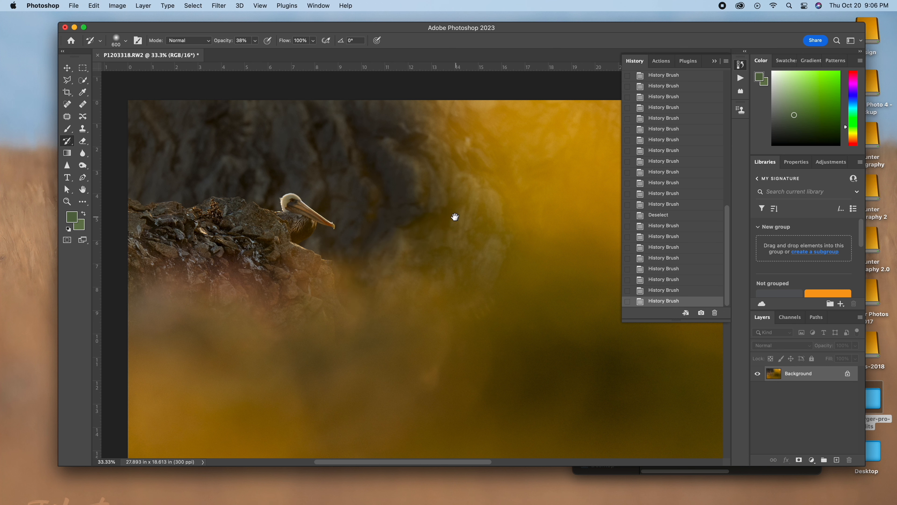
pyautogui.scroll(4, 442, 218)
pyautogui.moveTo(397, 314); pyautogui.dragTo(392, 293)
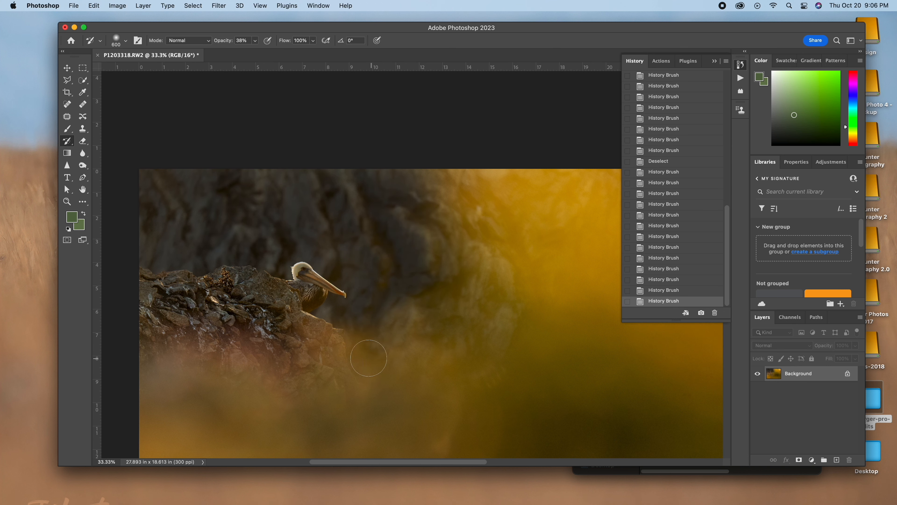
pyautogui.moveTo(344, 340); pyautogui.dragTo(397, 319)
pyautogui.moveTo(447, 247); pyautogui.dragTo(435, 271)
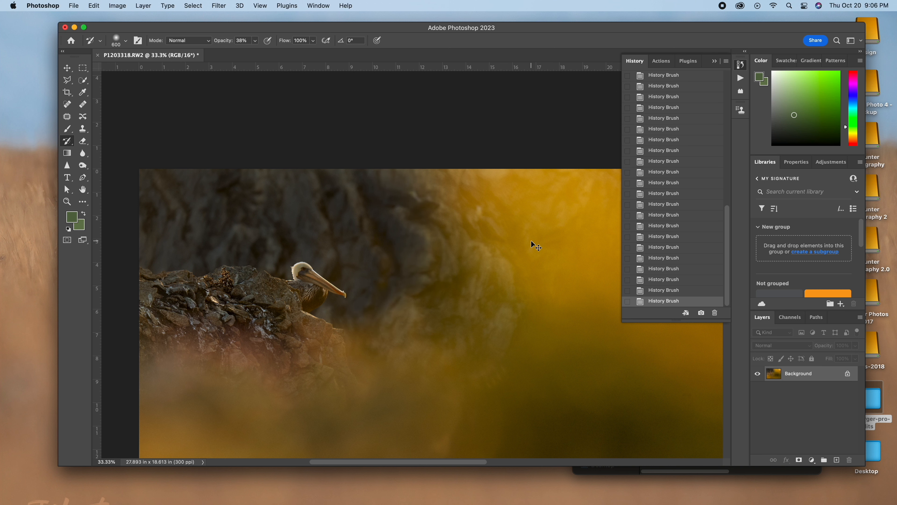
# Darken the photo's left edge and the upper border above the cliff with the Burn tool at 16% exposure.
pyautogui.press('super+minus')
pyautogui.click(67, 67)
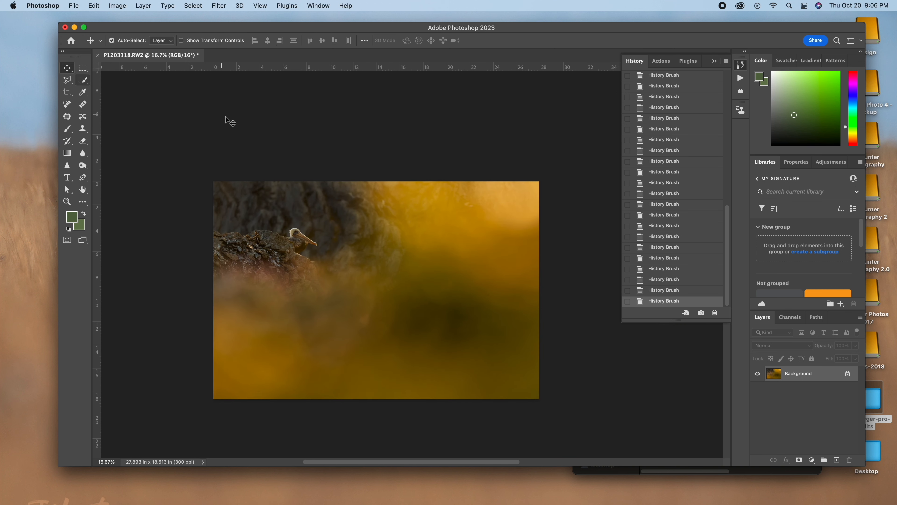
pyautogui.moveTo(332, 147); pyautogui.dragTo(337, 142)
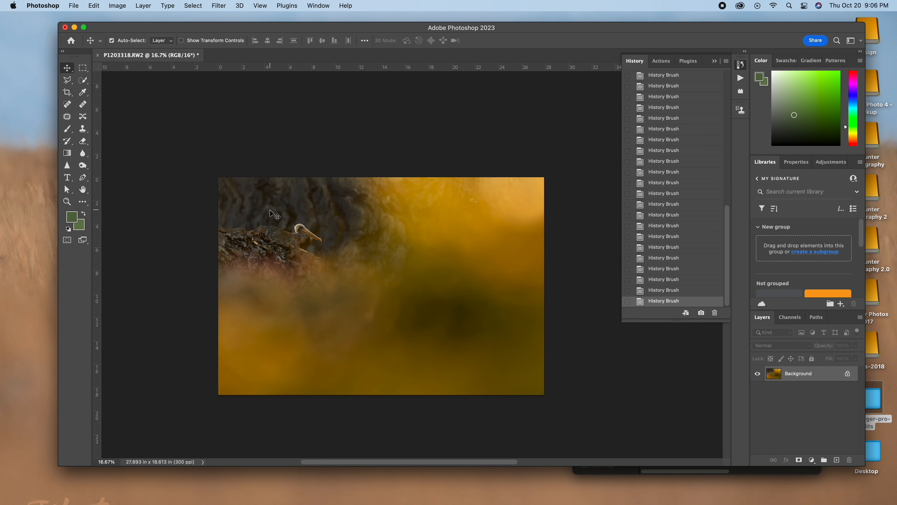
pyautogui.click(82, 165)
pyautogui.moveTo(226, 177)
pyautogui.mouseDown()
pyautogui.moveTo(217, 200)
pyautogui.moveTo(222, 195)
pyautogui.mouseUp()
pyautogui.moveTo(237, 184); pyautogui.dragTo(225, 198)
pyautogui.moveTo(224, 199)
pyautogui.mouseDown()
pyautogui.moveTo(208, 213)
pyautogui.moveTo(215, 226)
pyautogui.mouseUp()
pyautogui.moveTo(227, 230)
pyautogui.mouseDown()
pyautogui.moveTo(213, 242)
pyautogui.moveTo(216, 265)
pyautogui.mouseUp()
pyautogui.moveTo(241, 268); pyautogui.dragTo(200, 274)
pyautogui.moveTo(243, 223)
pyautogui.mouseDown()
pyautogui.moveTo(210, 258)
pyautogui.moveTo(263, 245)
pyautogui.mouseUp()
pyautogui.moveTo(304, 167); pyautogui.dragTo(296, 187)
pyautogui.moveTo(310, 180); pyautogui.dragTo(315, 198)
pyautogui.moveTo(333, 177); pyautogui.dragTo(356, 170)
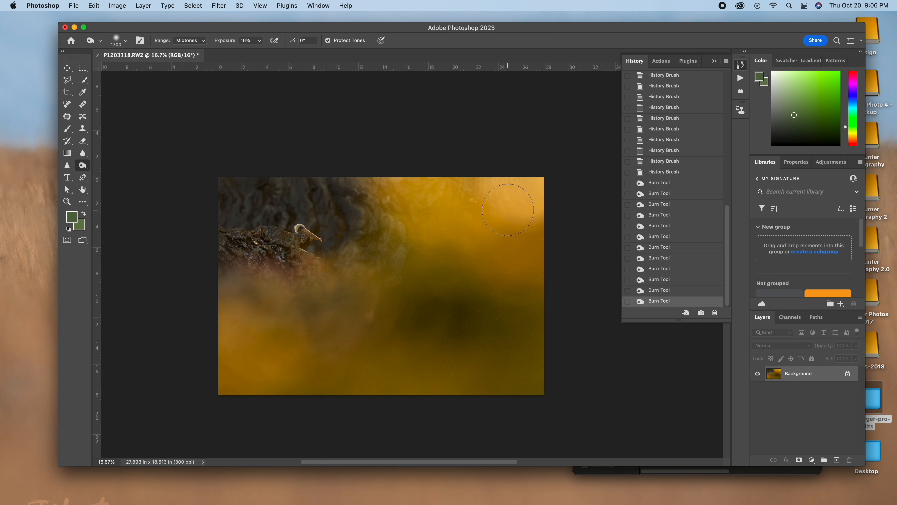
# Burn the bright upper-right corner, the rest of the top border and the lower-left edge at 16% exposure.
pyautogui.moveTo(533, 188); pyautogui.dragTo(513, 175)
pyautogui.moveTo(431, 159); pyautogui.dragTo(496, 162)
pyautogui.moveTo(577, 178); pyautogui.dragTo(494, 146)
pyautogui.moveTo(424, 168); pyautogui.dragTo(407, 122)
pyautogui.moveTo(554, 194); pyautogui.dragTo(533, 148)
pyautogui.moveTo(161, 408); pyautogui.dragTo(303, 419)
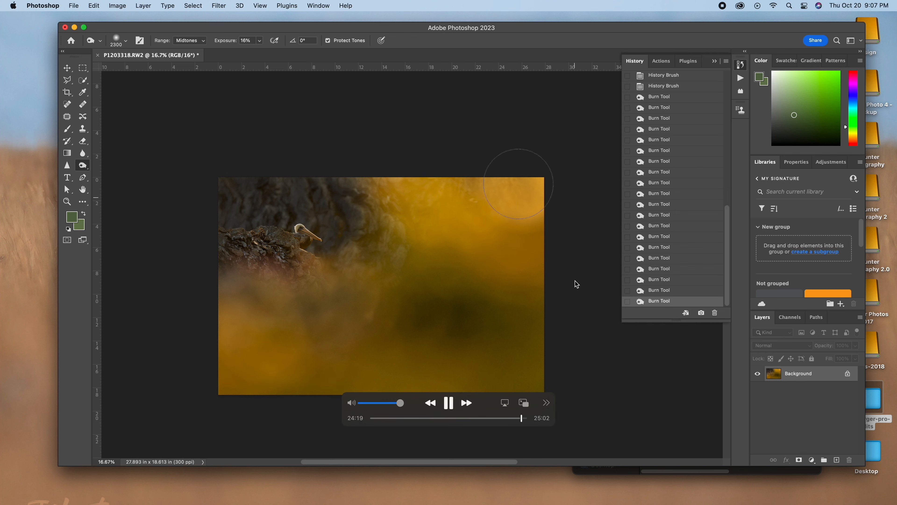
pyautogui.press('v')
pyautogui.moveTo(227, 130); pyautogui.dragTo(234, 125)
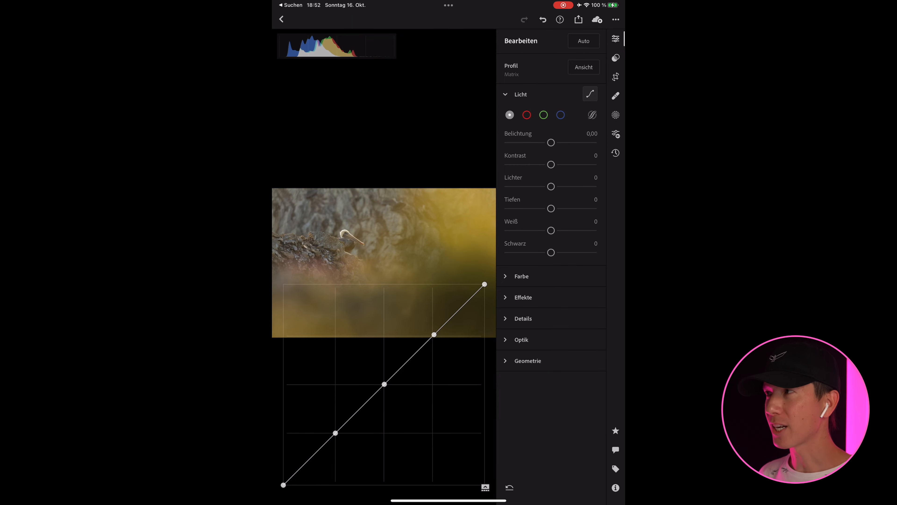
# Switch to Lightroom mobile and shape a soft S-curve on the pelican photo with a lowered white point and raised black point.
pyautogui.moveTo(484, 284); pyautogui.dragTo(484, 304)
pyautogui.moveTo(284, 485); pyautogui.dragTo(283, 471)
pyautogui.moveTo(335, 432); pyautogui.dragTo(336, 437)
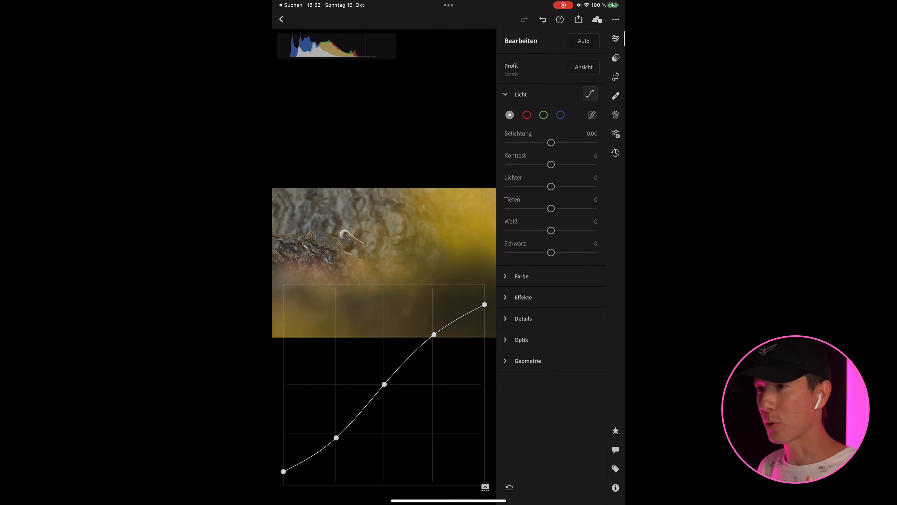
pyautogui.moveTo(384, 384); pyautogui.dragTo(389, 384)
pyautogui.moveTo(434, 335); pyautogui.dragTo(430, 335)
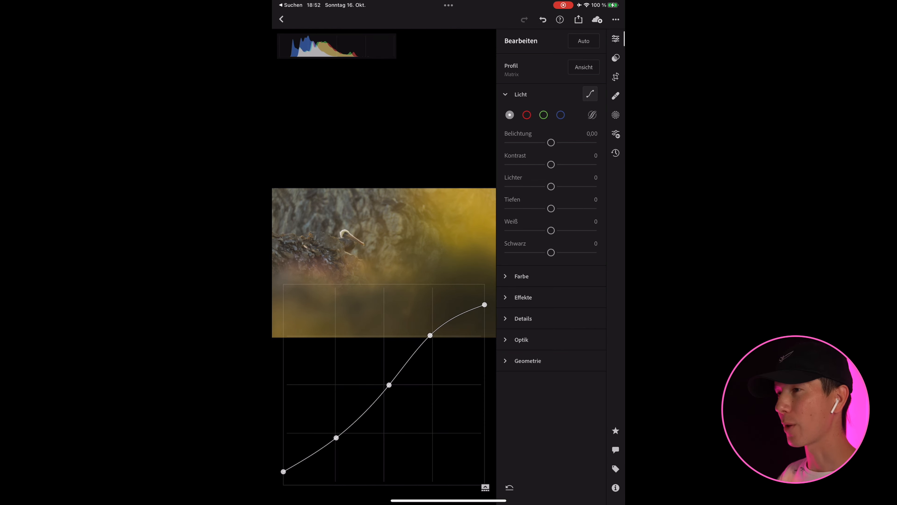
pyautogui.moveTo(389, 385); pyautogui.dragTo(387, 382)
# Add a radial gradient mask over the dark lower-right corner of the photo.
pyautogui.click(616, 115)
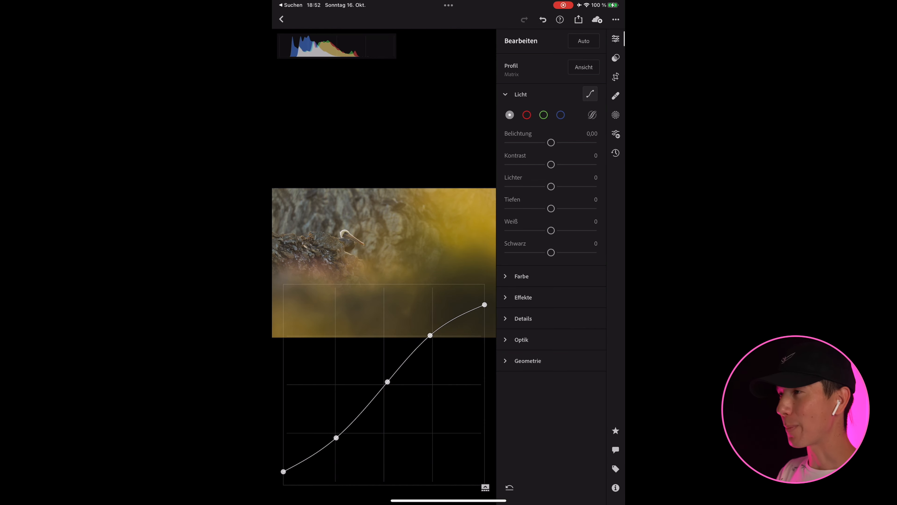
pyautogui.click(482, 477)
pyautogui.click(460, 342)
pyautogui.moveTo(456, 288); pyautogui.dragTo(465, 309)
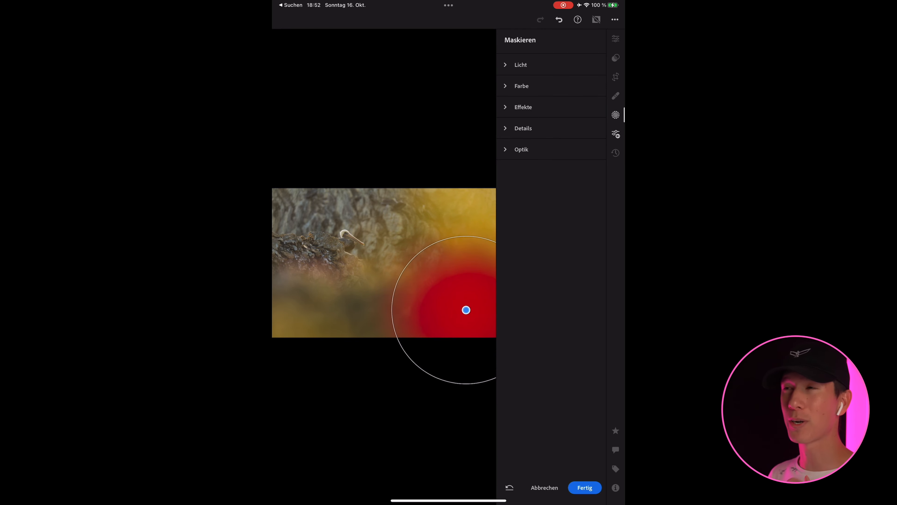
# Brighten the lower-right corner mask, set its temperature to +47, and apply the masking.
pyautogui.click(520, 64)
pyautogui.moveTo(550, 90); pyautogui.dragTo(571, 111)
pyautogui.click(521, 223)
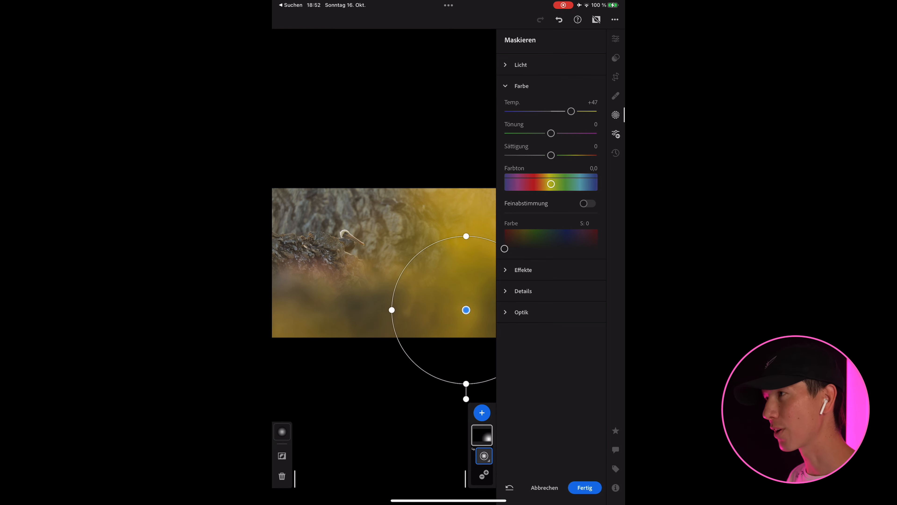
pyautogui.click(584, 488)
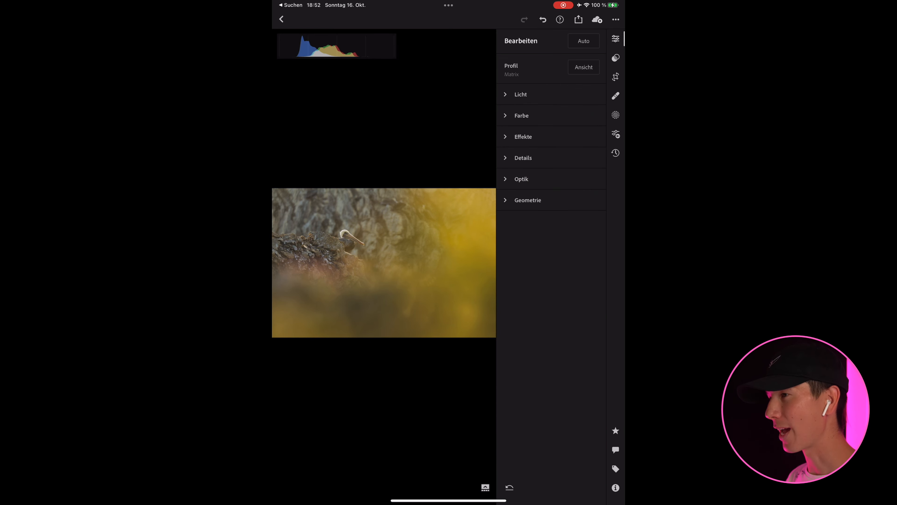
# Add a second radial gradient mask as a large tilted ellipse around the pelican and the adjoining rocks.
pyautogui.scroll(5, 343, 245)
pyautogui.click(616, 115)
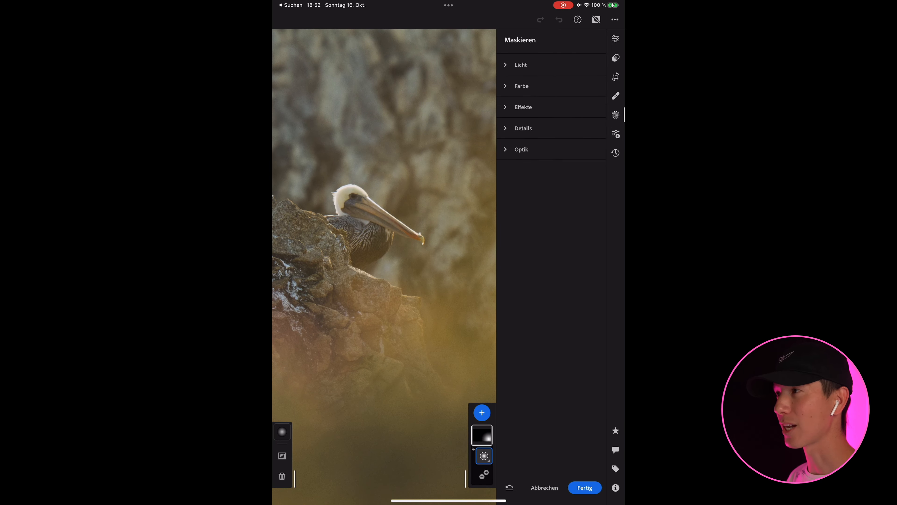
pyautogui.click(482, 413)
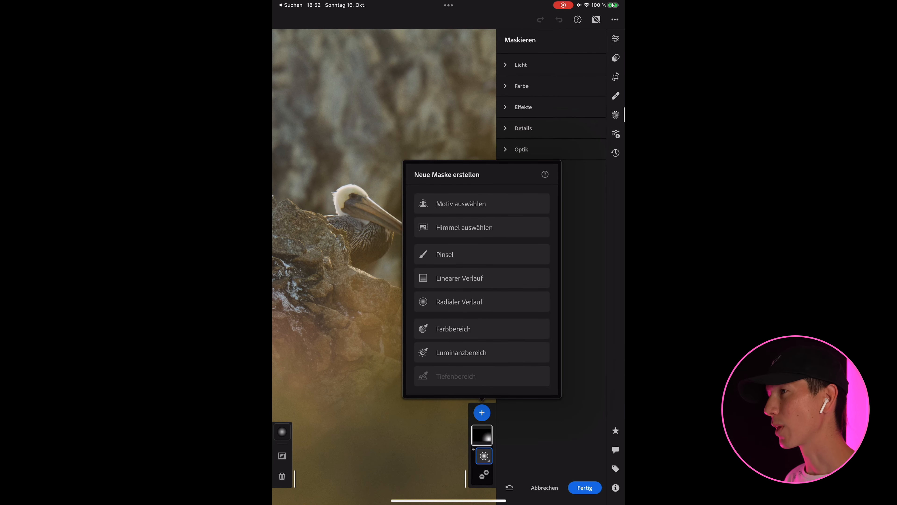
pyautogui.click(482, 302)
pyautogui.moveTo(340, 250); pyautogui.dragTo(423, 233)
pyautogui.moveTo(383, 267); pyautogui.dragTo(396, 239)
pyautogui.moveTo(435, 205); pyautogui.dragTo(489, 194)
pyautogui.moveTo(352, 221); pyautogui.dragTo(373, 197)
pyautogui.moveTo(391, 289); pyautogui.dragTo(418, 279)
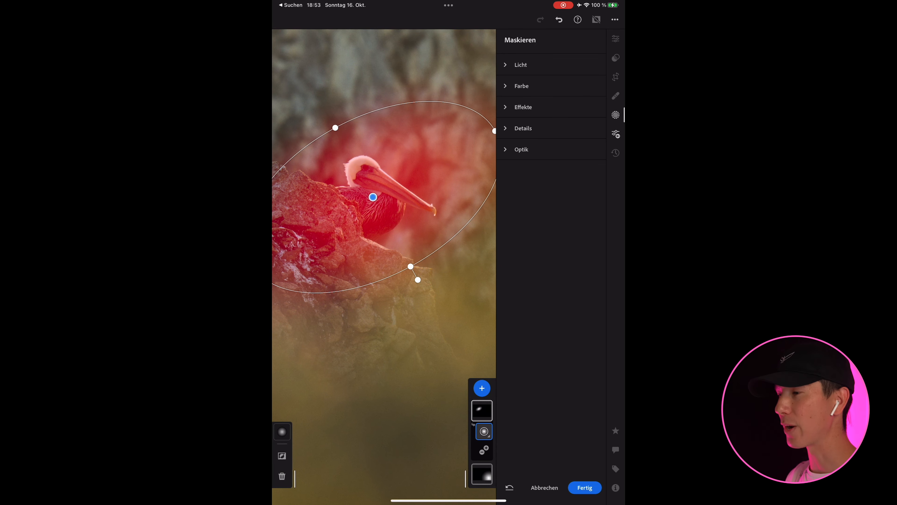
# Set the pelican mask's exposure to +0.52, structure to +5, clarity to +10 and sharpness to +15.
pyautogui.click(520, 65)
pyautogui.moveTo(551, 90); pyautogui.dragTo(558, 90)
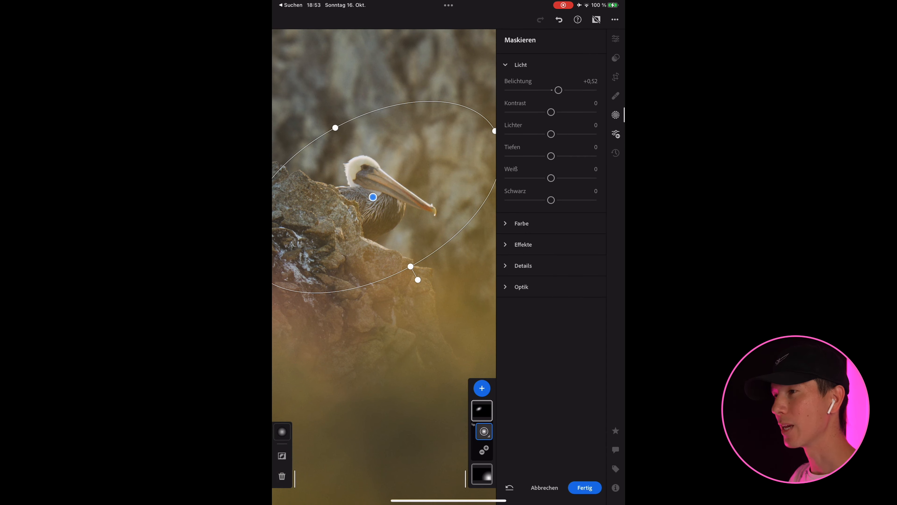
pyautogui.click(524, 244)
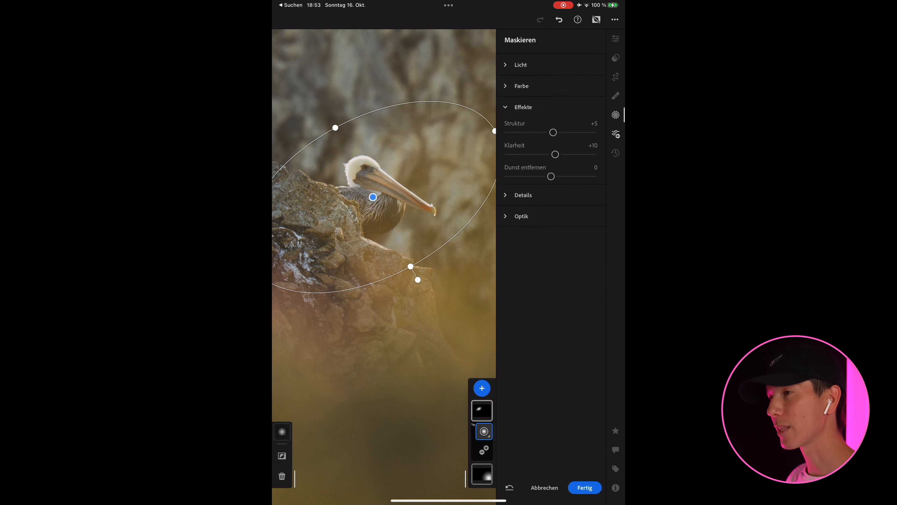
pyautogui.click(523, 195)
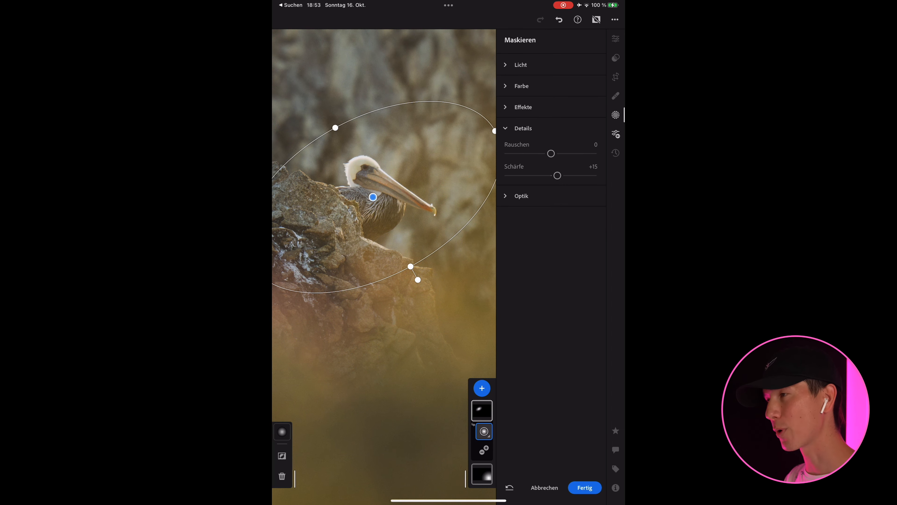
# Apply the masking and set the yellows in the colour mix to hue -26, saturation +20 and luminance +44.
pyautogui.click(585, 488)
pyautogui.doubleClick(353, 240)
pyautogui.doubleClick(354, 241)
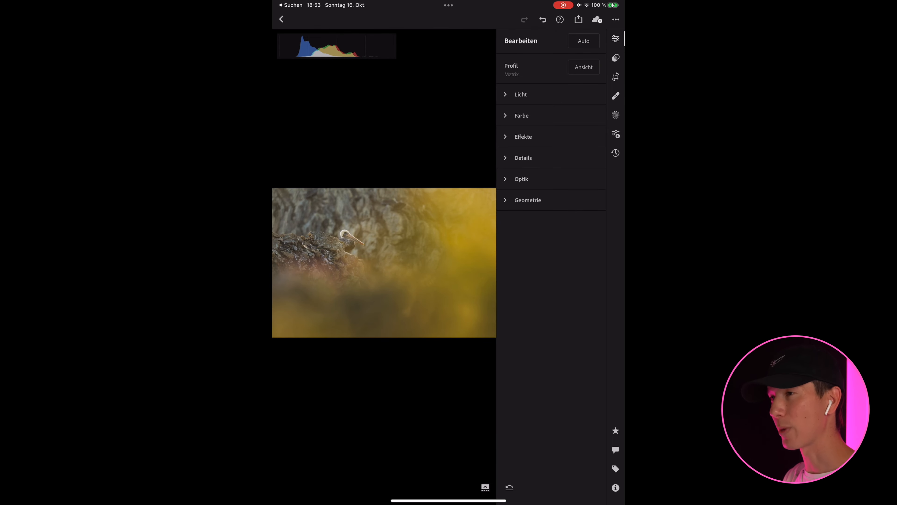
pyautogui.click(521, 115)
pyautogui.click(552, 245)
pyautogui.click(533, 284)
pyautogui.moveTo(551, 307); pyautogui.dragTo(568, 351)
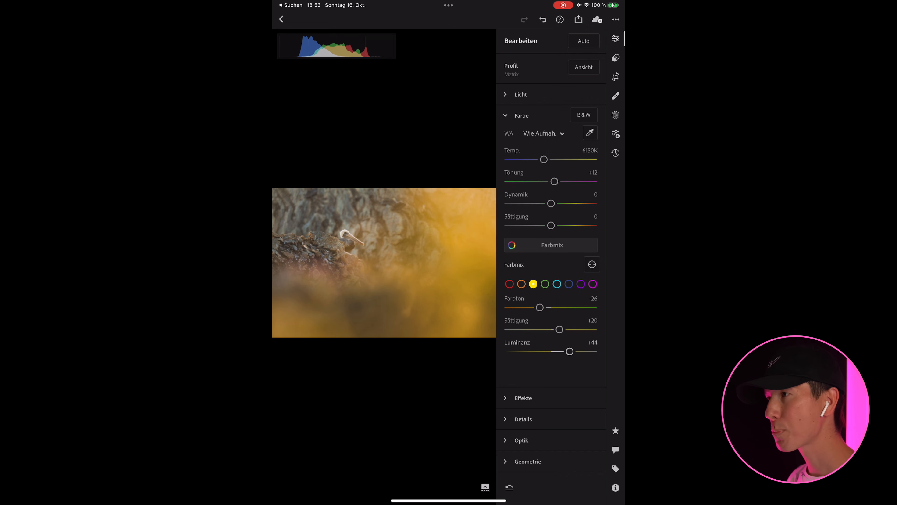
# Set the lower-right corner mask's exposure to +2.59, widen it into a large tilted ellipse across the foreground, and apply the masking.
pyautogui.click(616, 115)
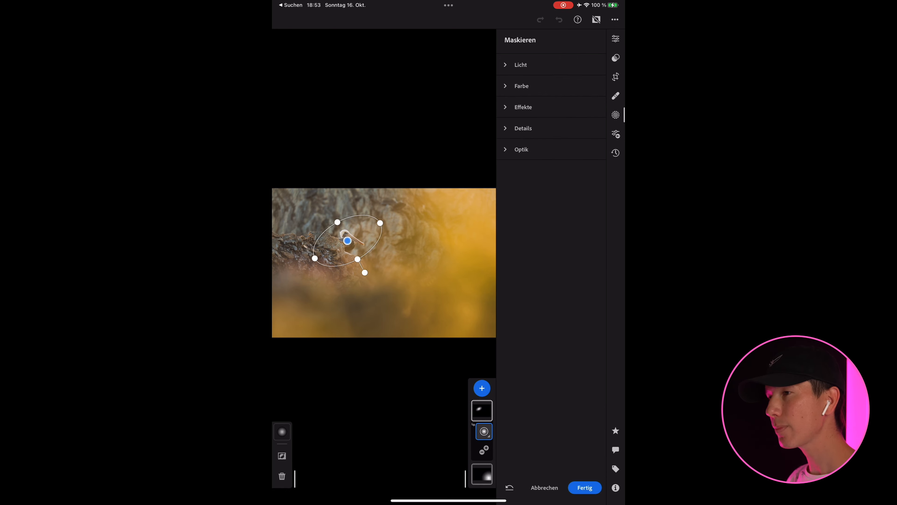
pyautogui.click(481, 474)
pyautogui.click(521, 64)
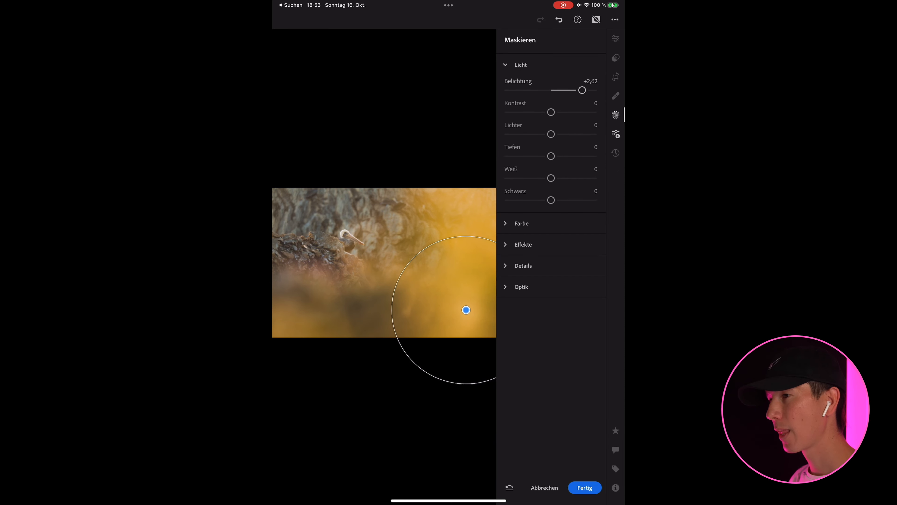
pyautogui.moveTo(392, 310); pyautogui.dragTo(353, 310)
pyautogui.moveTo(466, 399); pyautogui.dragTo(490, 395)
pyautogui.moveTo(356, 340); pyautogui.dragTo(310, 353)
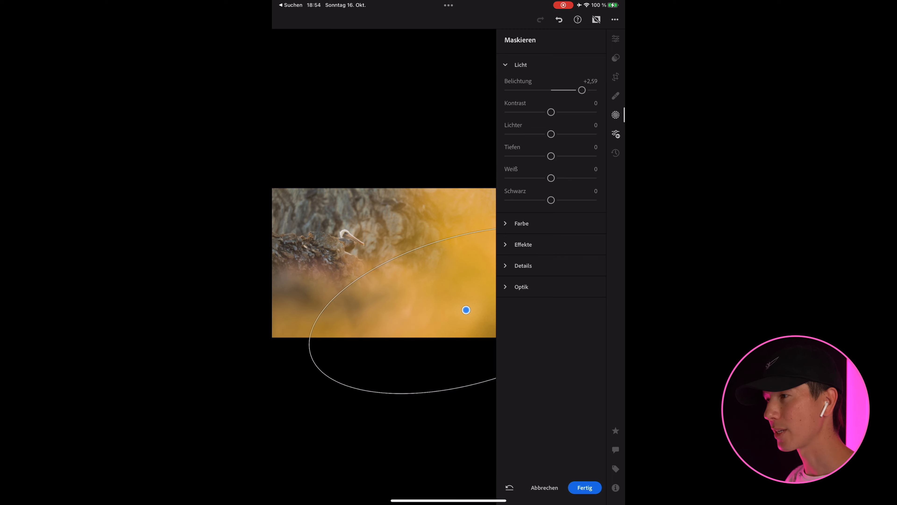
pyautogui.click(584, 486)
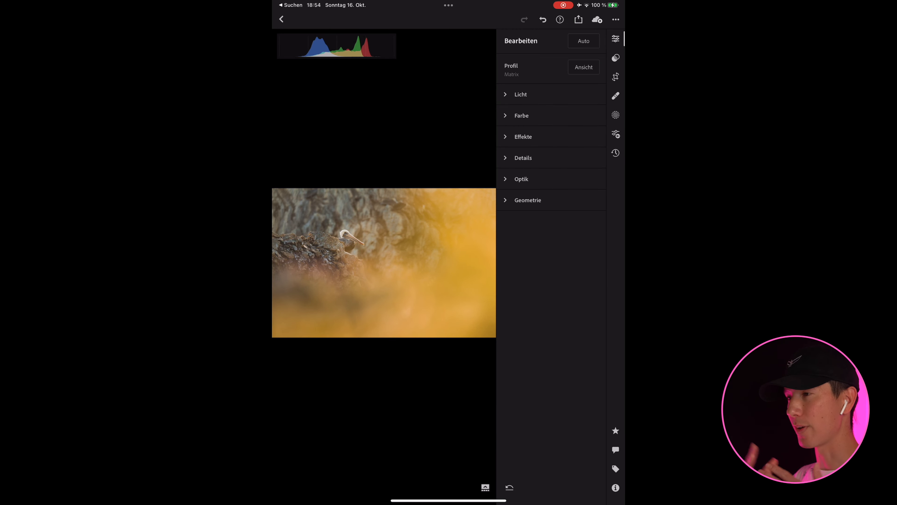
# Darken the pelican photo's edges slightly with a negative vignette.
pyautogui.click(523, 136)
pyautogui.moveTo(551, 228); pyautogui.dragTo(541, 228)
pyautogui.moveTo(472, 418); pyautogui.dragTo(461, 418)
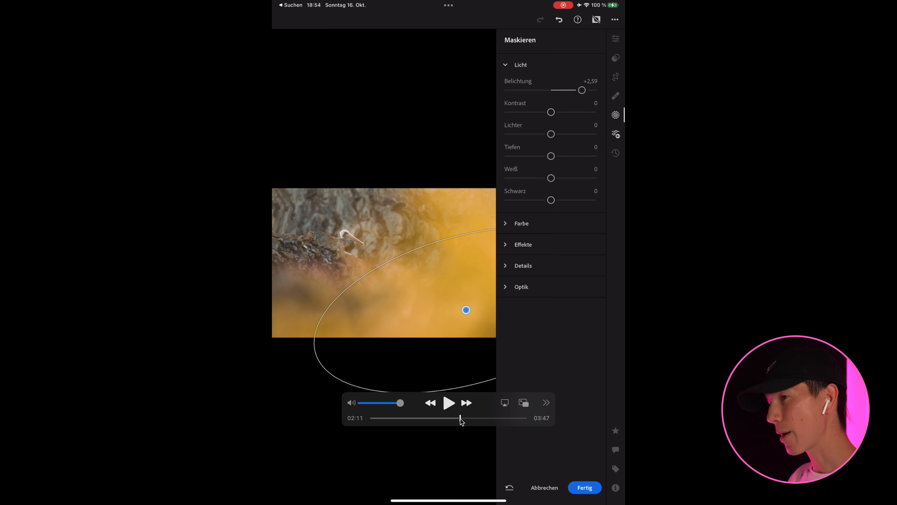
pyautogui.moveTo(460, 418)
pyautogui.mouseDown()
pyautogui.moveTo(406, 418)
pyautogui.moveTo(464, 418)
pyautogui.mouseUp()
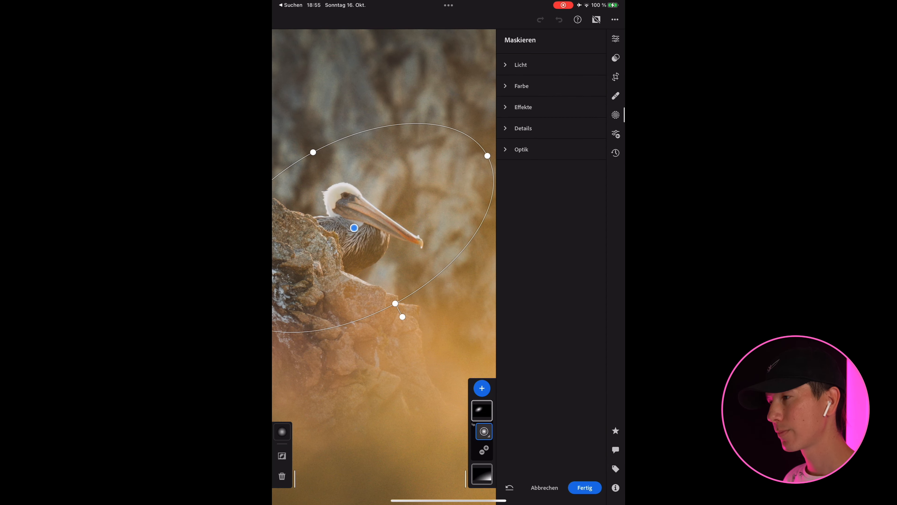
# Add another radial gradient mask as a narrow tilted ellipse fitted around the pelican's head and beak.
pyautogui.click(481, 388)
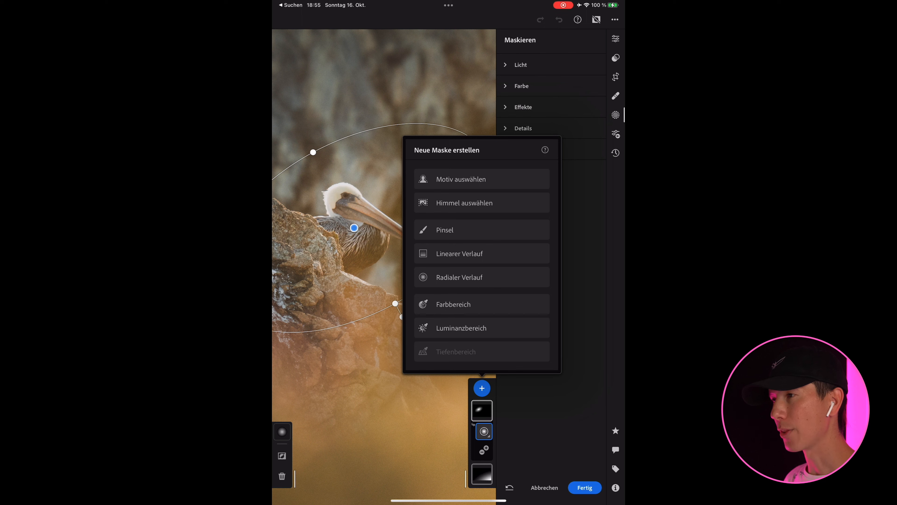
pyautogui.click(481, 277)
pyautogui.moveTo(301, 266)
pyautogui.mouseDown()
pyautogui.moveTo(425, 270)
pyautogui.moveTo(430, 311)
pyautogui.moveTo(353, 223)
pyautogui.moveTo(369, 211)
pyautogui.mouseUp()
pyautogui.moveTo(494, 212); pyautogui.dragTo(430, 263)
pyautogui.moveTo(400, 176); pyautogui.dragTo(385, 193)
pyautogui.moveTo(430, 263); pyautogui.dragTo(423, 257)
pyautogui.moveTo(355, 228); pyautogui.dragTo(351, 231)
pyautogui.moveTo(370, 210); pyautogui.dragTo(364, 216)
pyautogui.moveTo(428, 272); pyautogui.dragTo(449, 257)
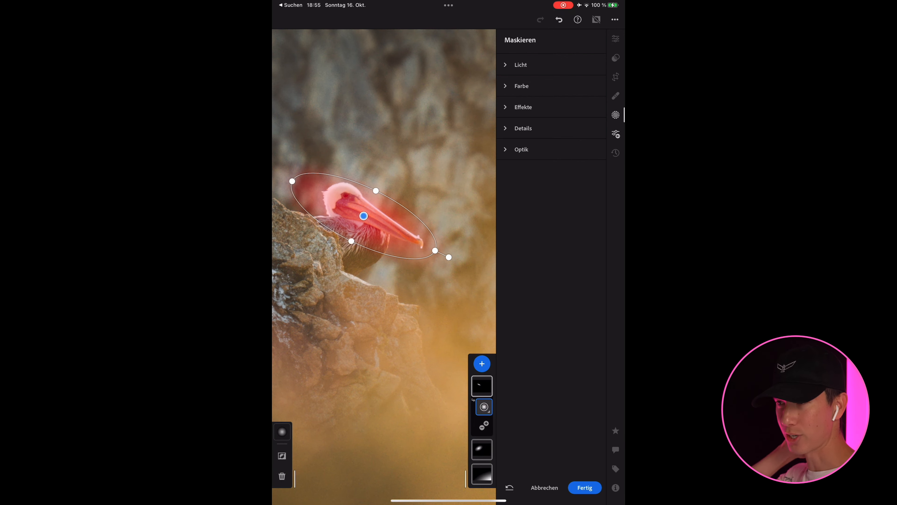
# Set the head mask's exposure to +0.10, contrast +5, highlights -63, shadows +42, whites -30 and blacks -7, and apply the masking.
pyautogui.click(521, 65)
pyautogui.moveTo(551, 134); pyautogui.dragTo(547, 199)
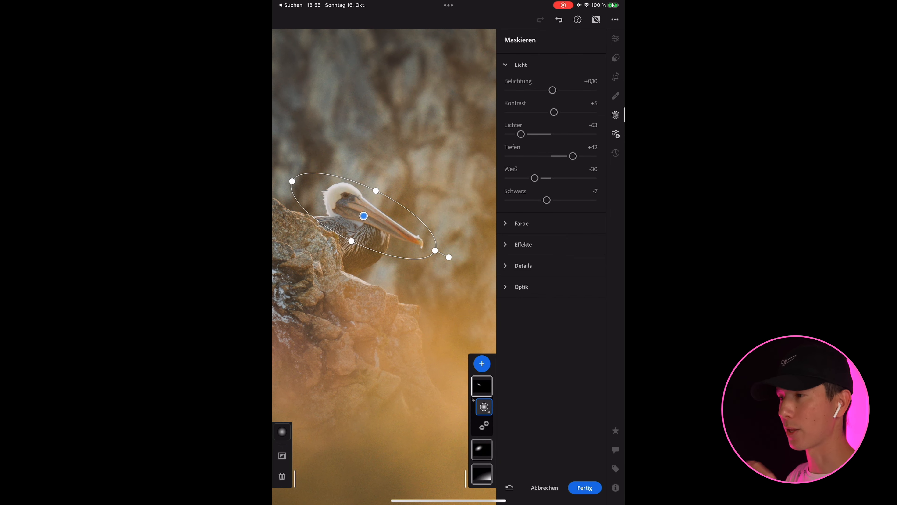
pyautogui.click(584, 487)
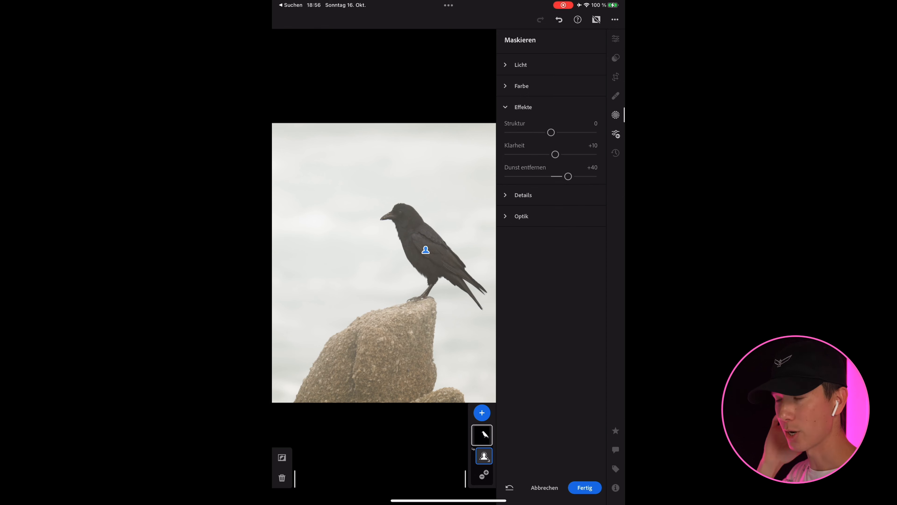
# Set the crow mask's noise reduction to +5 and sharpness to +15.
pyautogui.click(523, 195)
pyautogui.moveTo(553, 175); pyautogui.dragTo(553, 153)
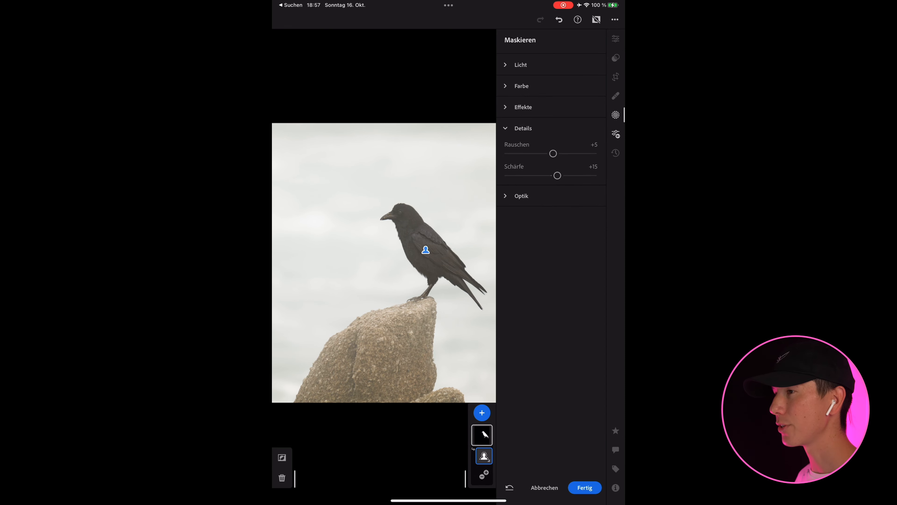
# Add a second subject mask on the crow and invert it to cover the background and rock.
pyautogui.click(481, 412)
pyautogui.click(461, 202)
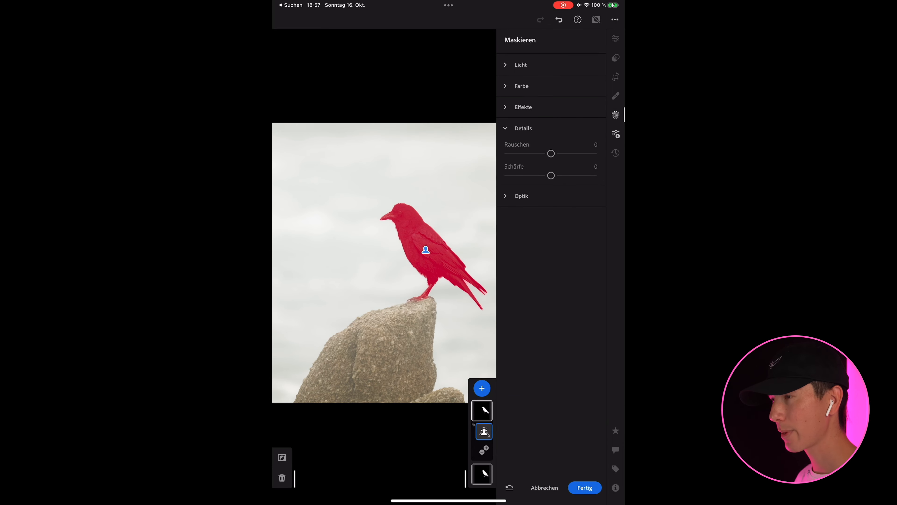
pyautogui.click(282, 457)
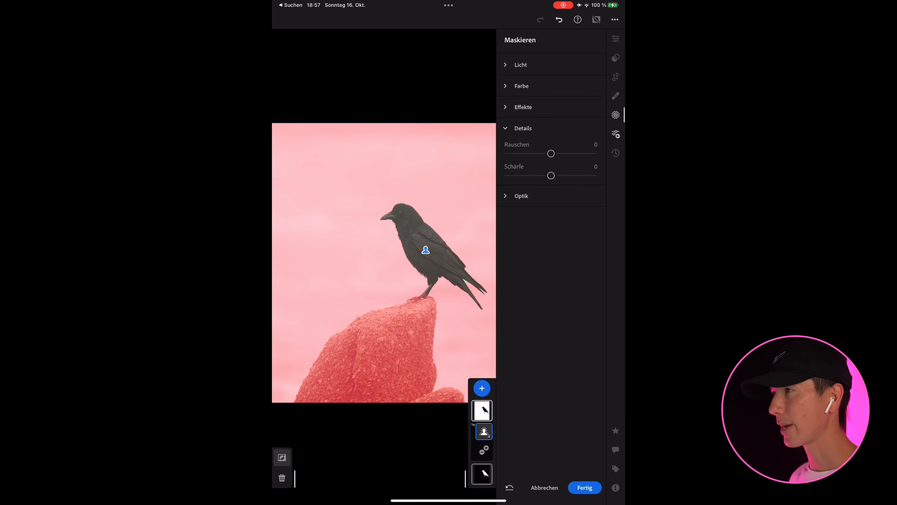
# Set the background mask's noise reduction to +93 and its temperature to -5.
pyautogui.moveTo(551, 154); pyautogui.dragTo(591, 153)
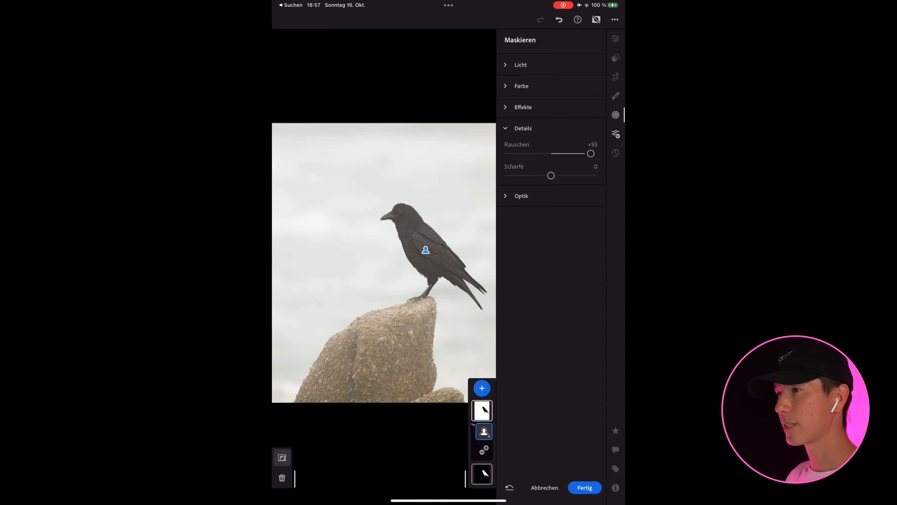
pyautogui.click(522, 86)
pyautogui.moveTo(551, 111)
pyautogui.mouseDown()
pyautogui.moveTo(531, 111)
pyautogui.moveTo(561, 111)
pyautogui.moveTo(549, 111)
pyautogui.mouseUp()
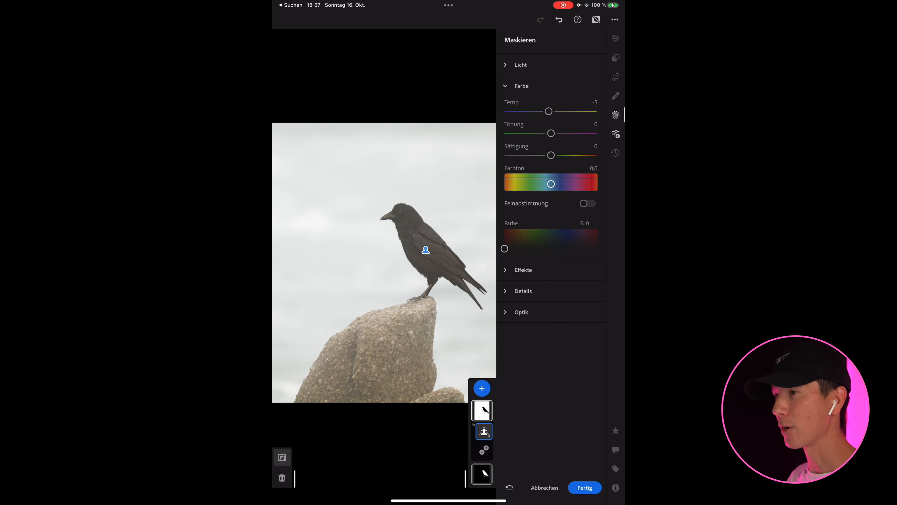
# Set the background mask's exposure to -0.92, lower its highlights, return its temperature to 0, and apply the masking.
pyautogui.click(520, 65)
pyautogui.moveTo(551, 90); pyautogui.dragTo(538, 90)
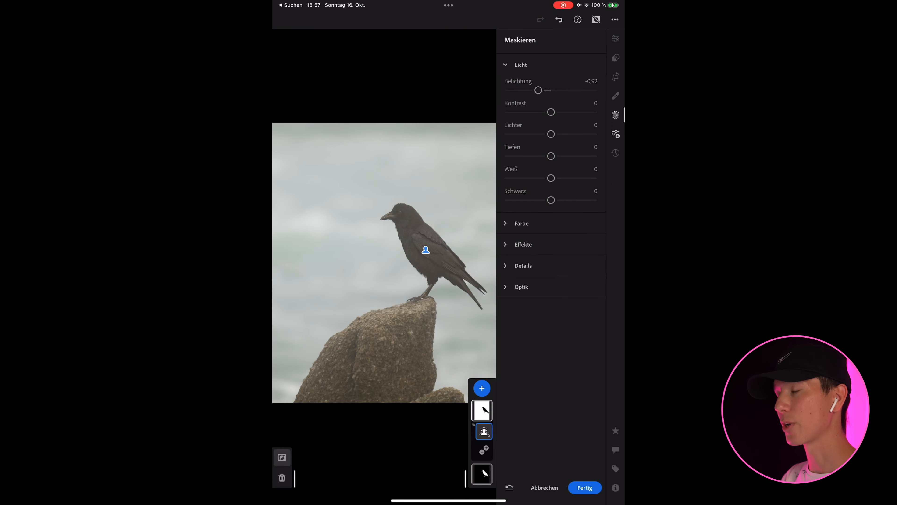
pyautogui.moveTo(550, 134); pyautogui.dragTo(537, 134)
pyautogui.click(521, 223)
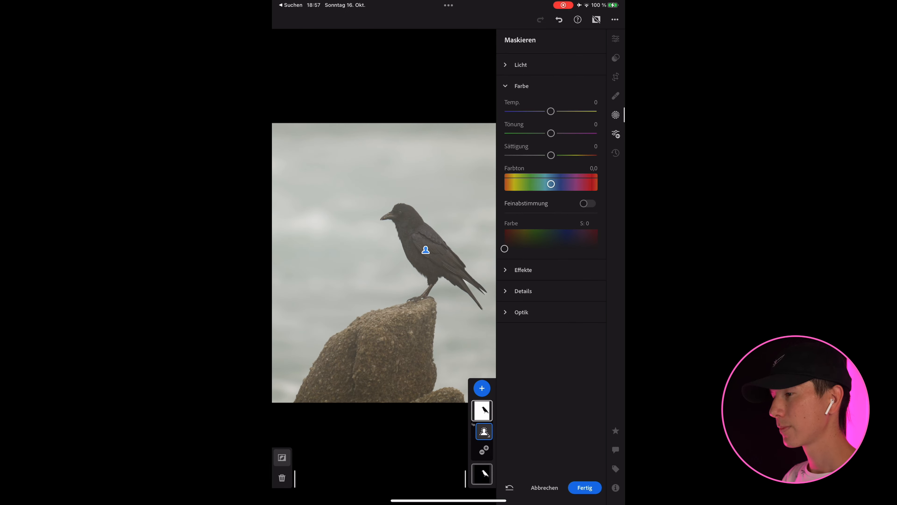
pyautogui.click(584, 487)
# Open the crow photo's tone curve for editing.
pyautogui.click(521, 92)
pyautogui.click(590, 94)
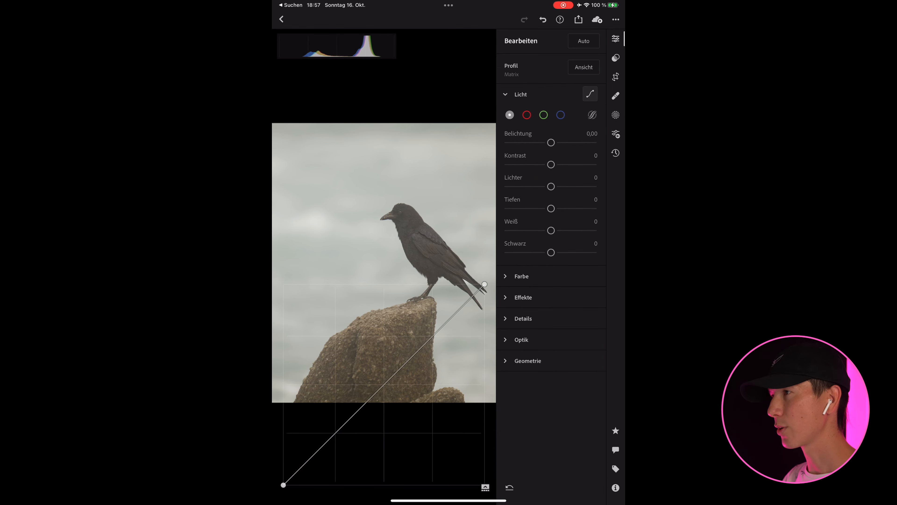
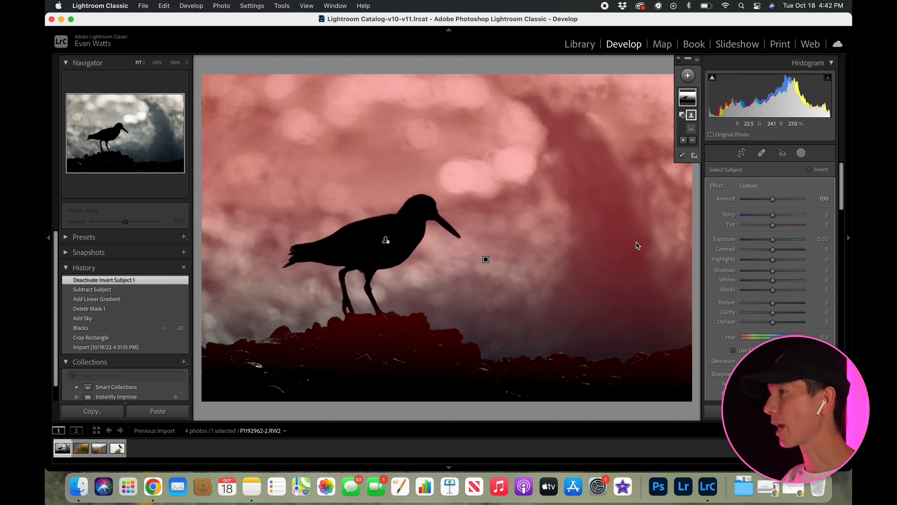
# Raise the lower end of the linear gradient to the bird's feet, and soften the masked area with texture -43 and reduced clarity.
pyautogui.click(485, 260)
pyautogui.moveTo(482, 389); pyautogui.dragTo(483, 335)
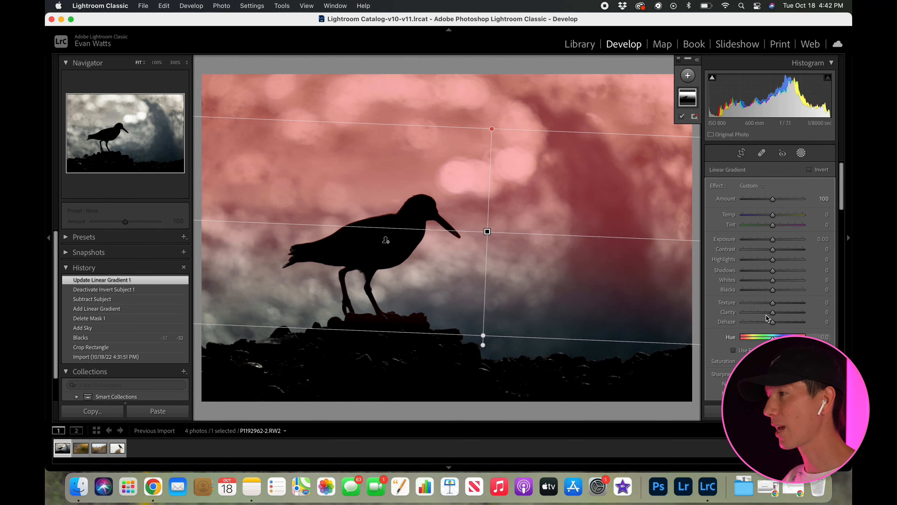
pyautogui.moveTo(767, 303); pyautogui.dragTo(766, 306)
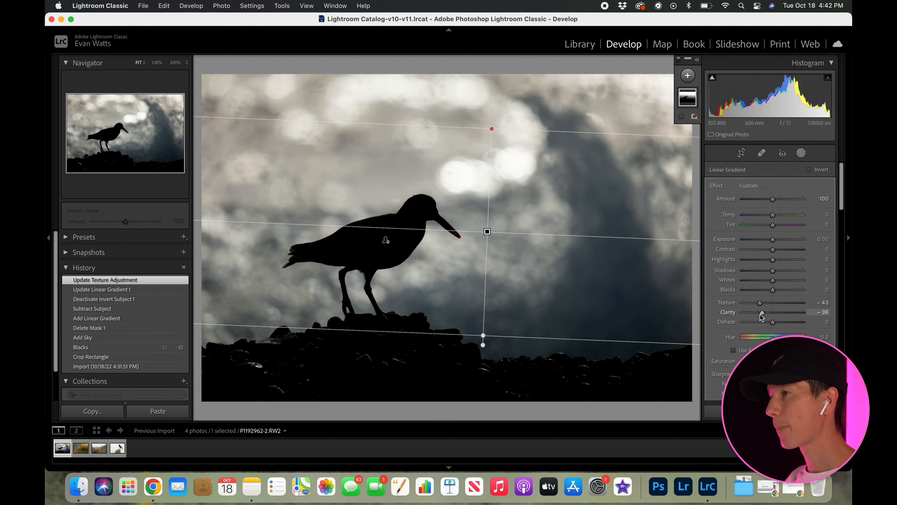
pyautogui.moveTo(762, 317); pyautogui.dragTo(764, 313)
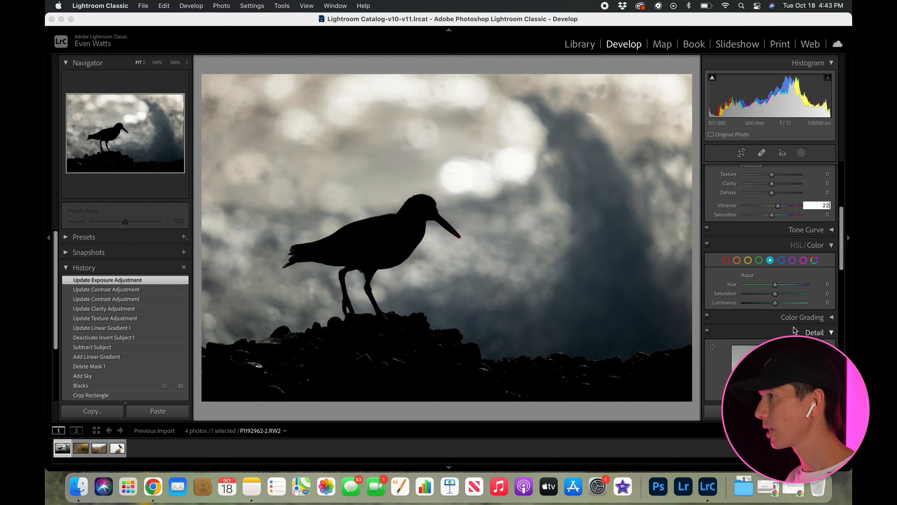
# Set the silhouetted bird photo's vibrance to +22 and its blue saturation to +40.
pyautogui.moveTo(776, 298)
pyautogui.mouseDown()
pyautogui.moveTo(799, 299)
pyautogui.moveTo(788, 299)
pyautogui.mouseUp()
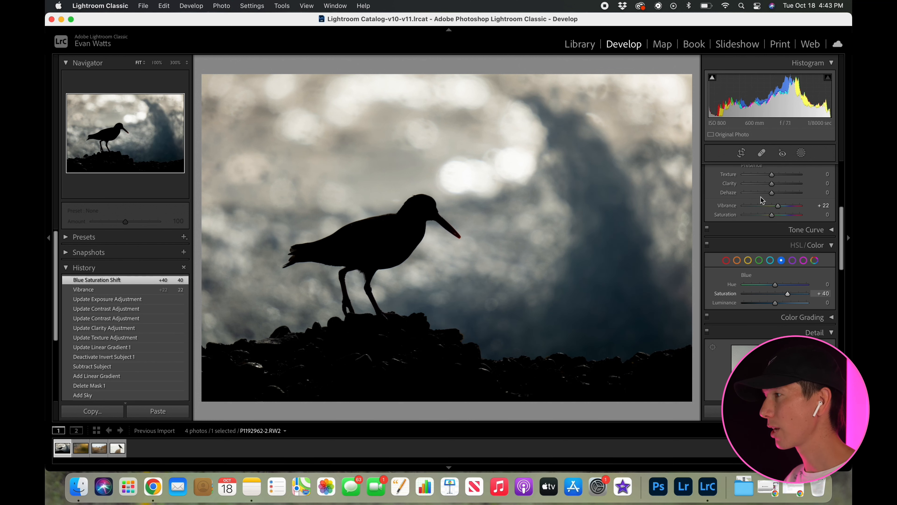
# Add a subject mask on the silhouetted bird, raise its texture, and close the masking.
pyautogui.click(801, 152)
pyautogui.click(696, 76)
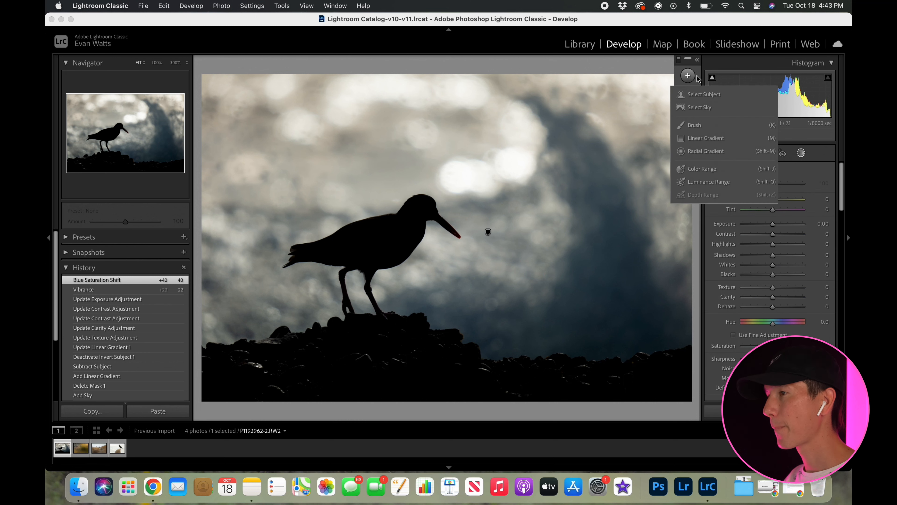
pyautogui.click(707, 95)
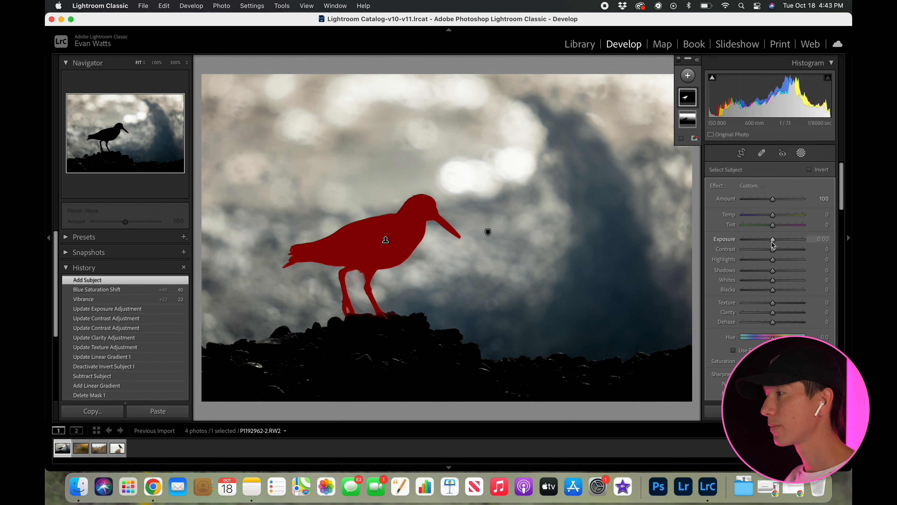
pyautogui.moveTo(772, 304); pyautogui.dragTo(797, 322)
pyautogui.click(802, 153)
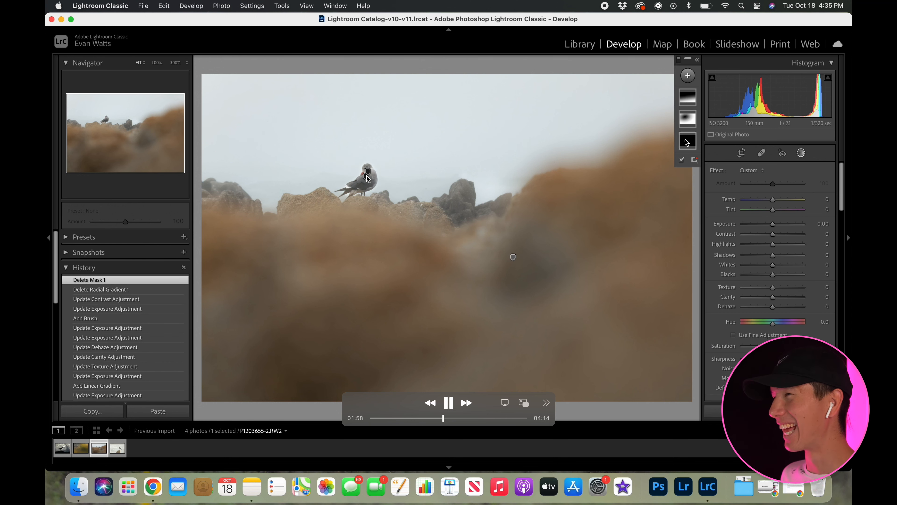
pyautogui.moveTo(444, 419); pyautogui.dragTo(438, 421)
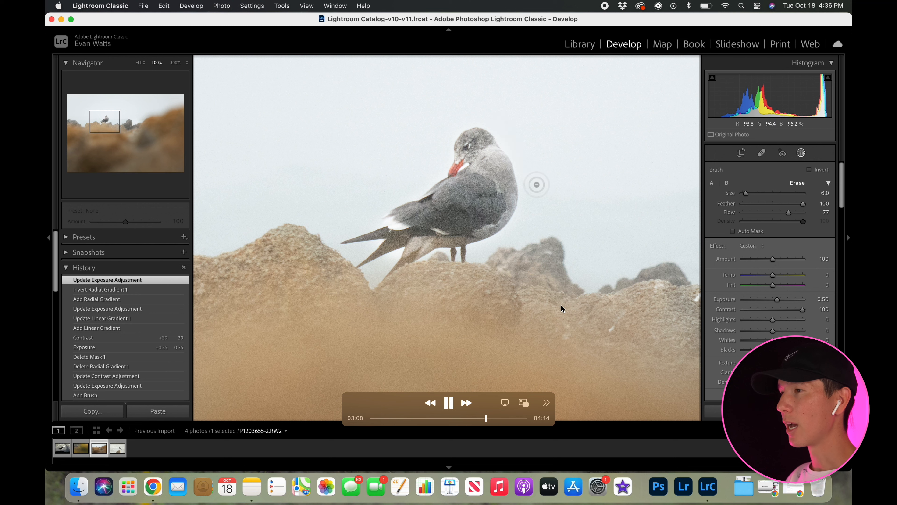
pyautogui.press('space')
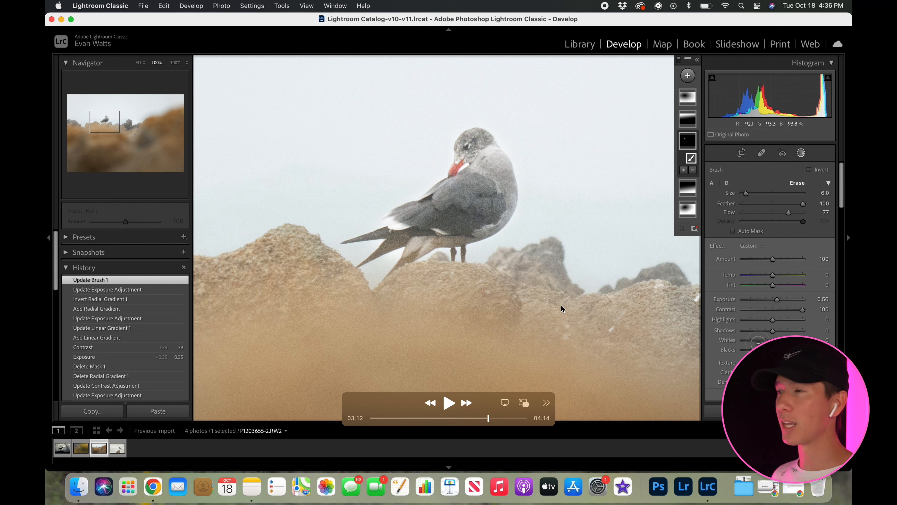
pyautogui.press('space')
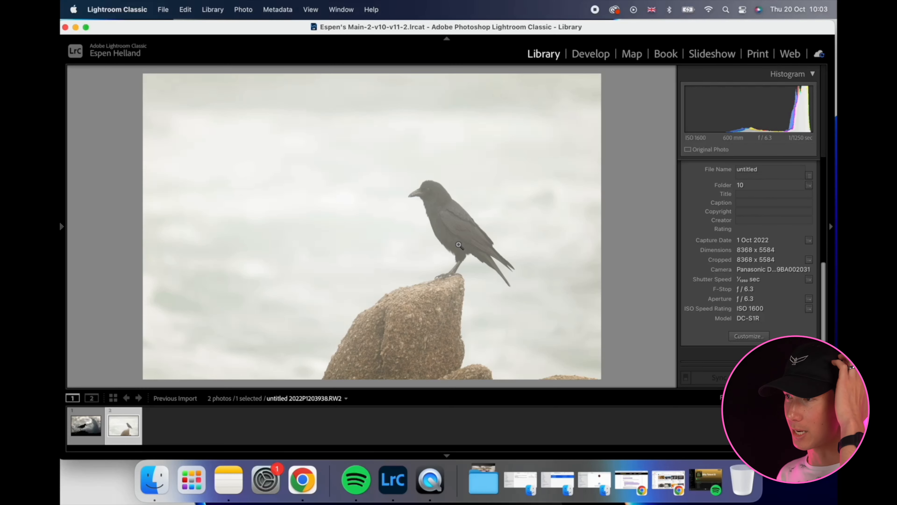
pyautogui.moveTo(403, 233)
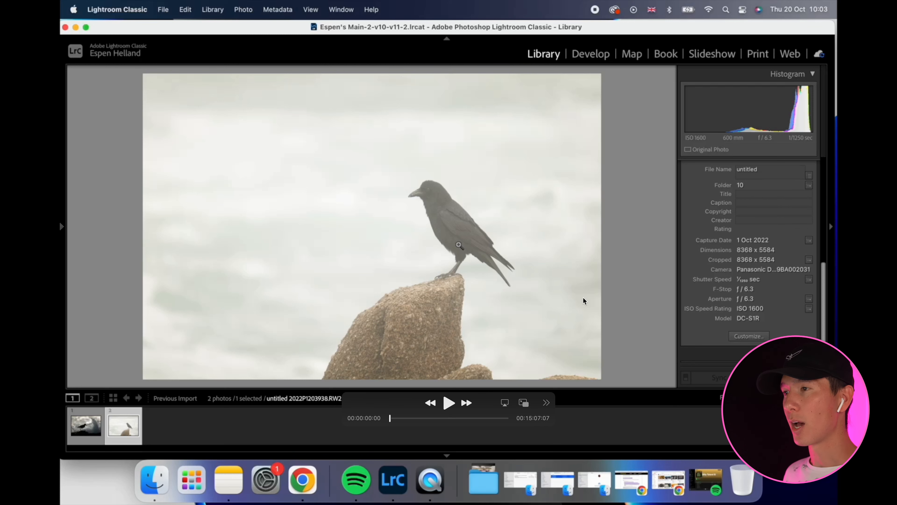
pyautogui.press('space')
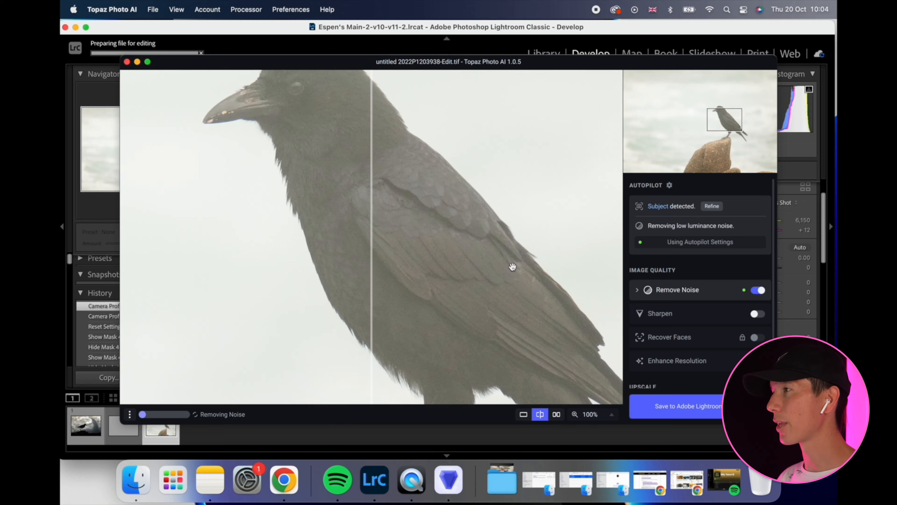
# In Topaz Photo AI, enable Standard sharpening for the crow and compare the before and after around its head.
pyautogui.moveTo(512, 267); pyautogui.dragTo(531, 325)
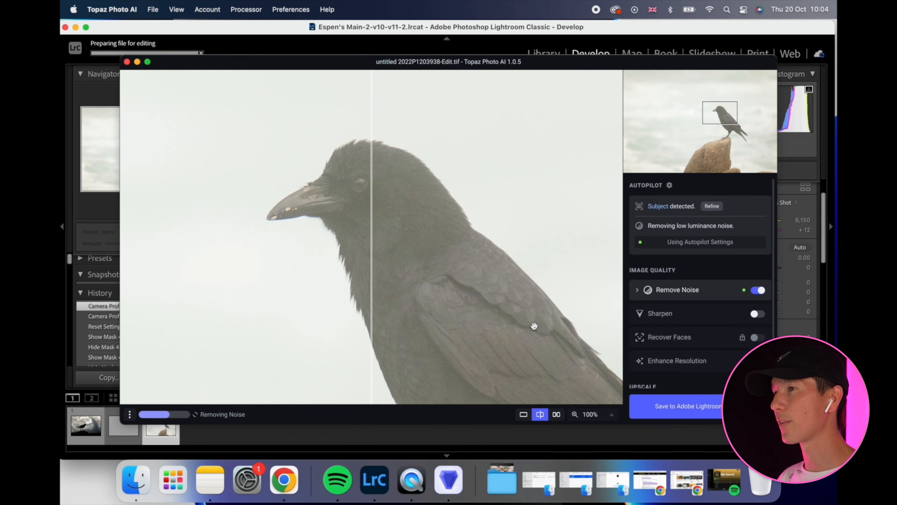
pyautogui.moveTo(372, 233); pyautogui.dragTo(202, 241)
pyautogui.click(757, 313)
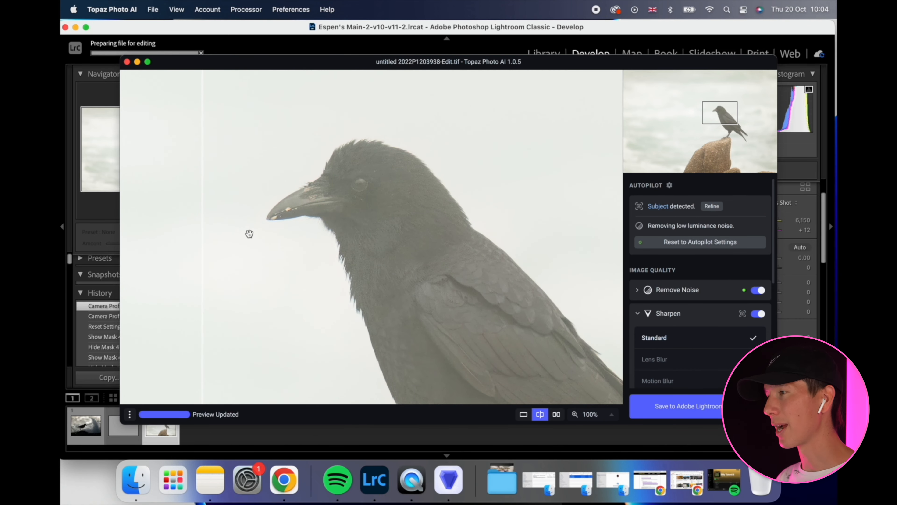
pyautogui.moveTo(204, 234); pyautogui.dragTo(246, 256)
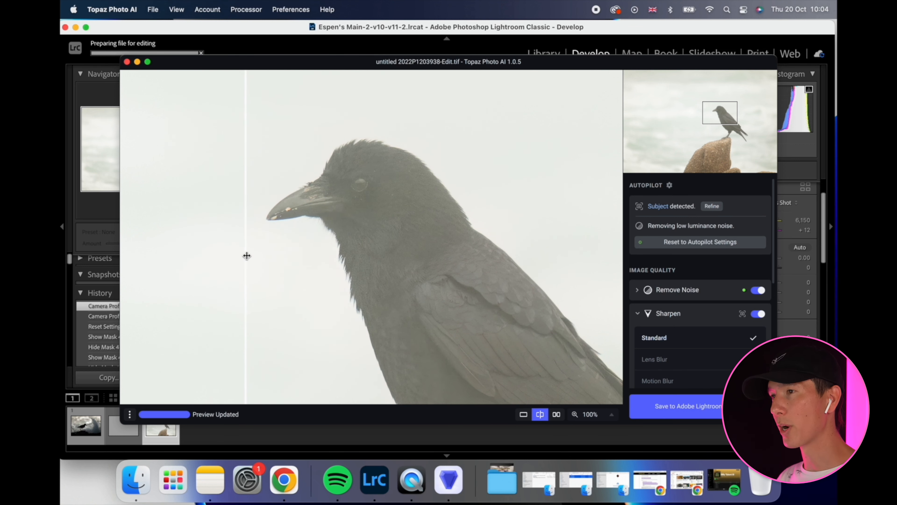
# Compare the before and after around the crow's legs and the rock, and save the processed image back to Lightroom.
pyautogui.moveTo(560, 392); pyautogui.dragTo(406, 186)
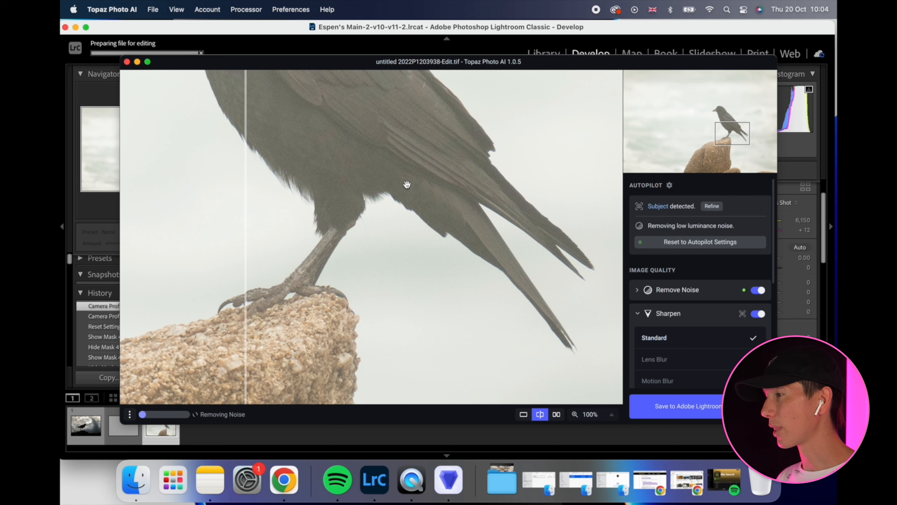
pyautogui.moveTo(246, 219); pyautogui.dragTo(162, 217)
pyautogui.click(702, 418)
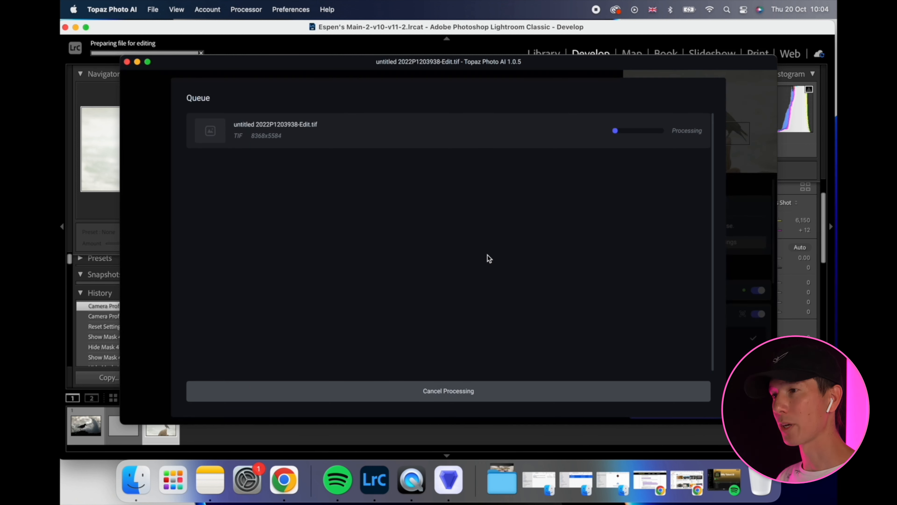
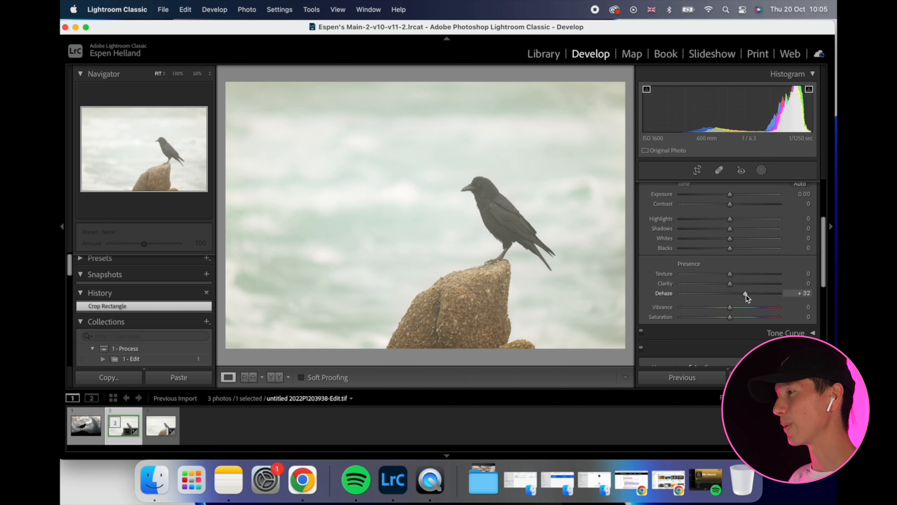
# Set the crow photo's Dehaze to +23 and cool its white balance Temp to −12.
pyautogui.press('Down')
pyautogui.moveTo(746, 295); pyautogui.dragTo(741, 295)
pyautogui.scroll(3, 740, 275)
pyautogui.moveTo(730, 253)
pyautogui.mouseDown()
pyautogui.moveTo(744, 253)
pyautogui.moveTo(722, 254)
pyautogui.mouseUp()
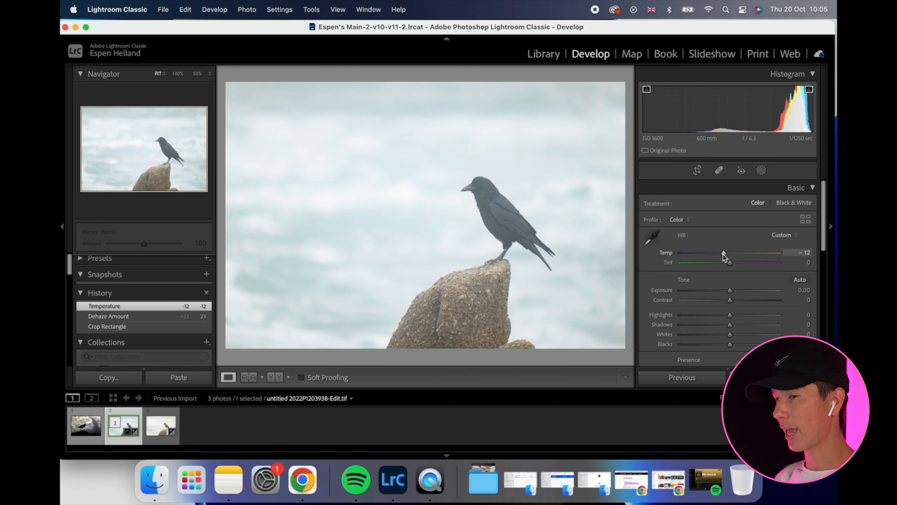
# Add a subject mask on the crow and set its Dehaze to 16, checking the head up close.
pyautogui.click(761, 170)
pyautogui.click(680, 202)
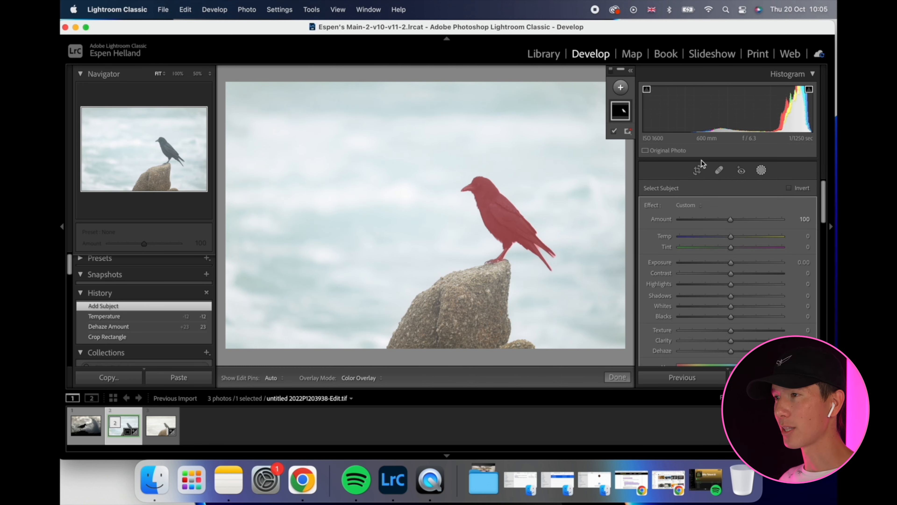
pyautogui.scroll(-2, 738, 318)
pyautogui.moveTo(737, 333); pyautogui.dragTo(735, 332)
pyautogui.click(500, 216)
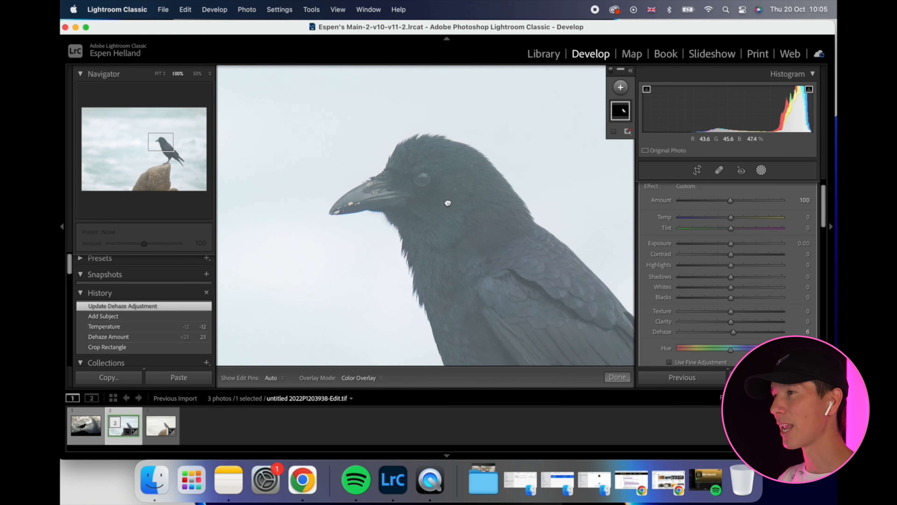
pyautogui.moveTo(733, 331); pyautogui.dragTo(739, 331)
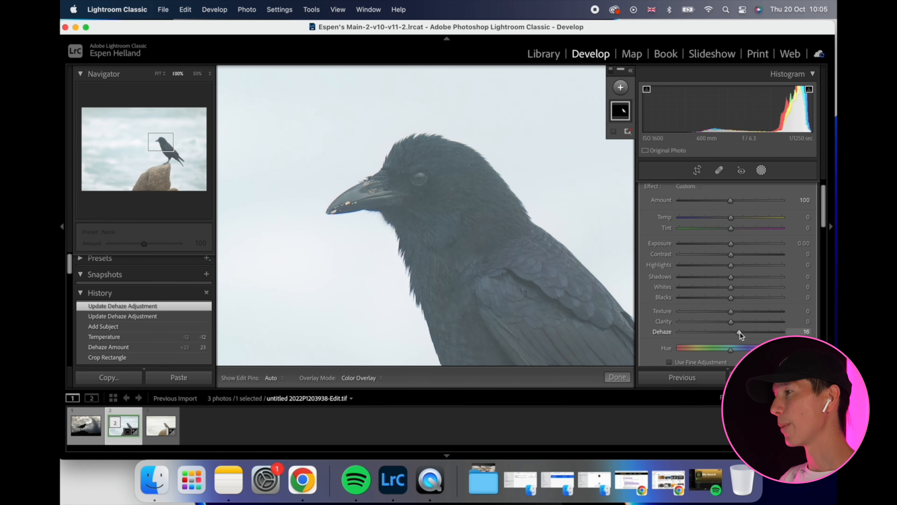
# Lower the crow mask's Blacks to about −8, set Contrast to 4 and Whites to 16, and close the masking.
pyautogui.moveTo(730, 297); pyautogui.dragTo(727, 298)
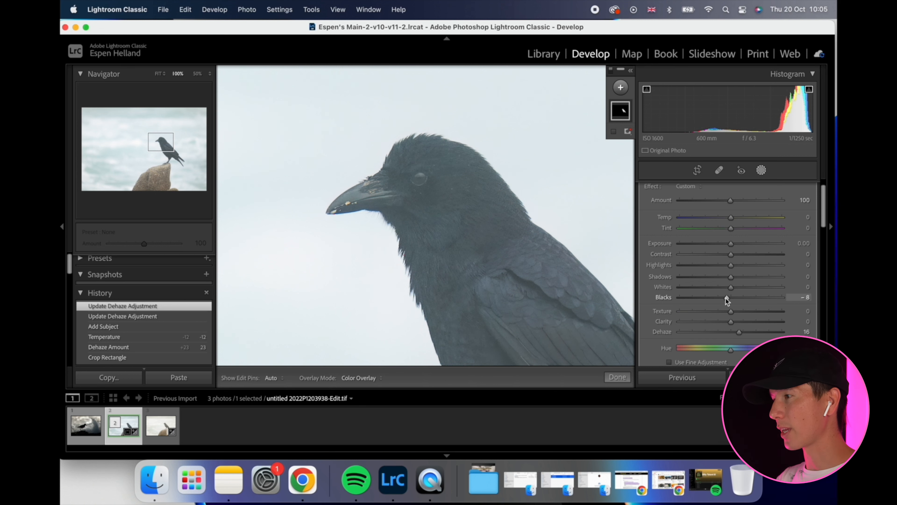
pyautogui.press('z')
pyautogui.moveTo(731, 255); pyautogui.dragTo(737, 288)
pyautogui.click(761, 170)
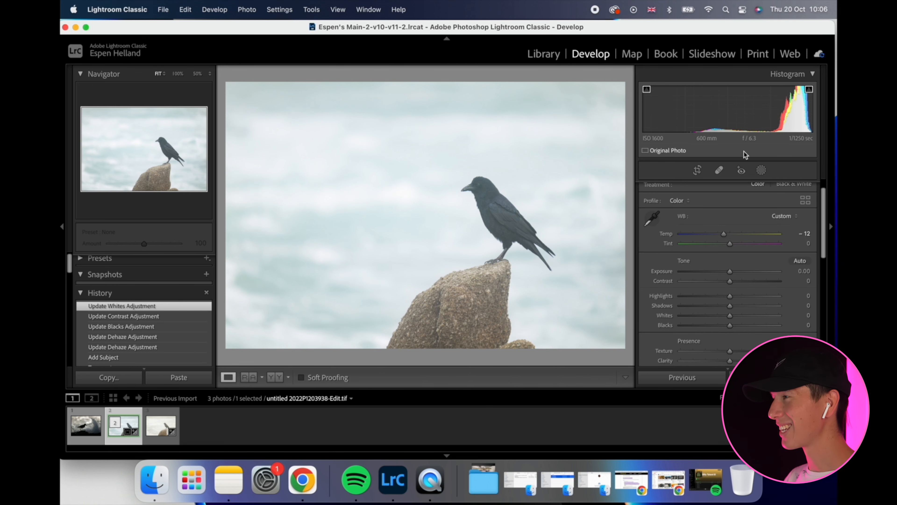
# Create a new brush mask with Contrast 18, Blacks −11 and Texture 17.
pyautogui.click(762, 171)
pyautogui.click(623, 89)
pyautogui.click(632, 143)
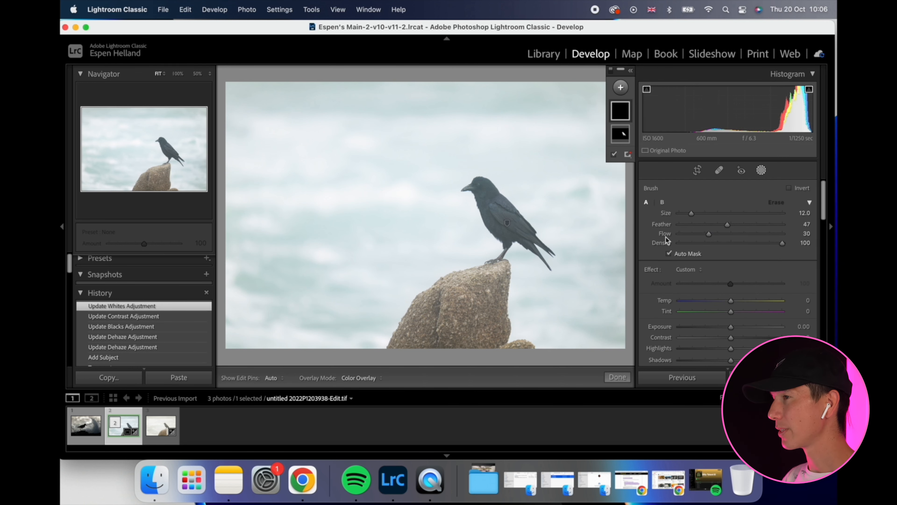
pyautogui.scroll(-5, 720, 298)
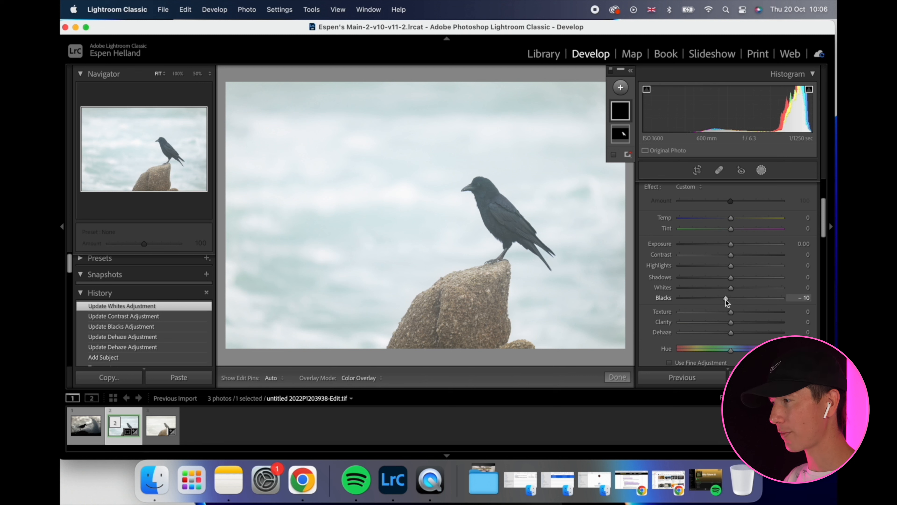
pyautogui.moveTo(731, 254); pyautogui.dragTo(740, 255)
pyautogui.moveTo(741, 312); pyautogui.dragTo(742, 312)
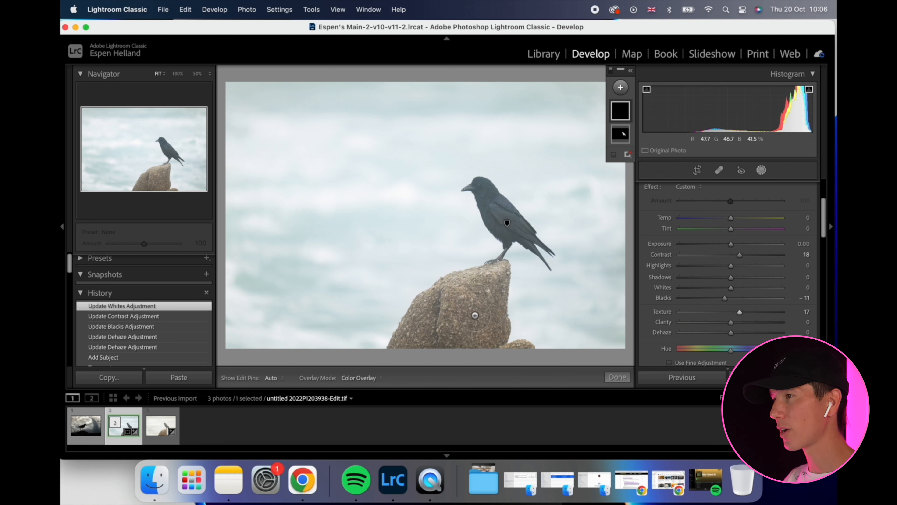
# Paint the brush mask over the whole rock beneath the crow, including its lower corners.
pyautogui.moveTo(463, 309); pyautogui.dragTo(441, 324)
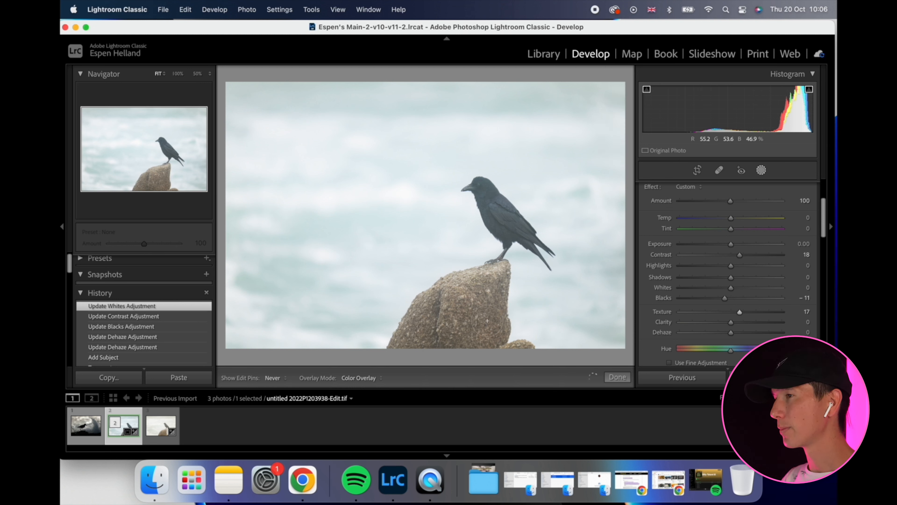
pyautogui.moveTo(441, 324); pyautogui.dragTo(454, 298)
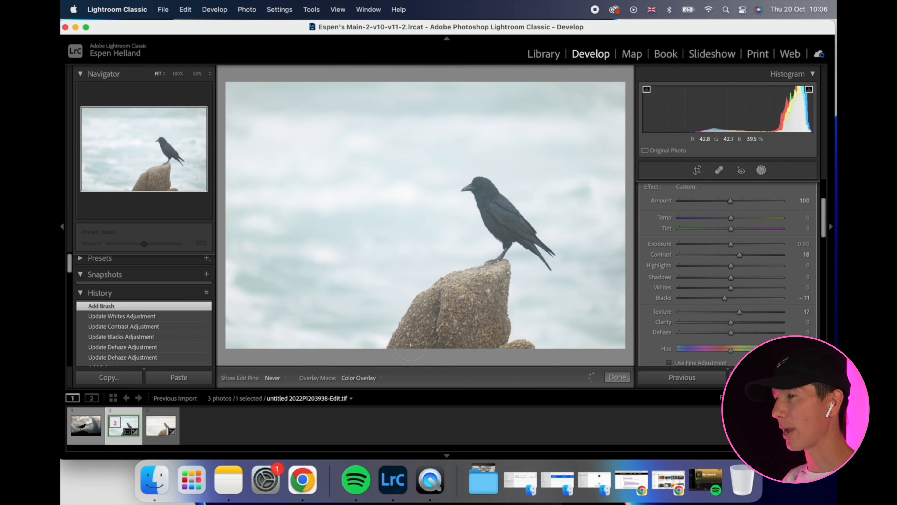
pyautogui.moveTo(444, 305)
pyautogui.mouseDown()
pyautogui.moveTo(505, 362)
pyautogui.moveTo(523, 350)
pyautogui.mouseUp()
# Set the rock mask's Blacks to −28 and Exposure to −0.09, and close the masking.
pyautogui.moveTo(725, 298)
pyautogui.mouseDown()
pyautogui.moveTo(701, 298)
pyautogui.moveTo(717, 298)
pyautogui.mouseUp()
pyautogui.moveTo(730, 244); pyautogui.dragTo(729, 246)
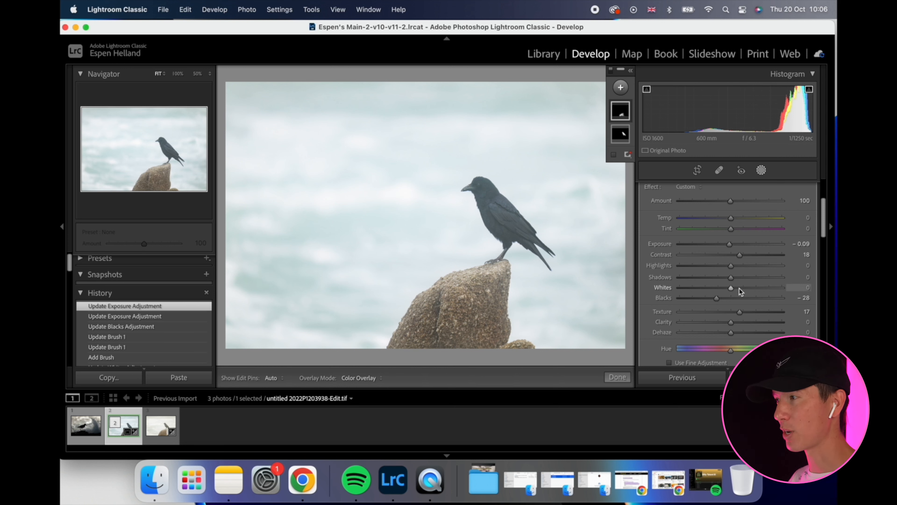
pyautogui.click(762, 170)
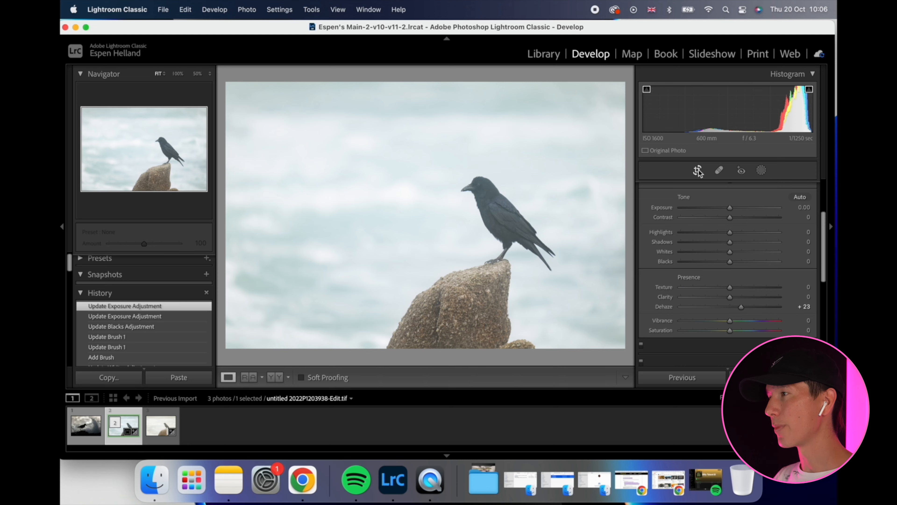
# Crop the photo tighter around the crow and rock, keeping the original aspect ratio.
pyautogui.click(697, 171)
pyautogui.moveTo(426, 85); pyautogui.dragTo(425, 101)
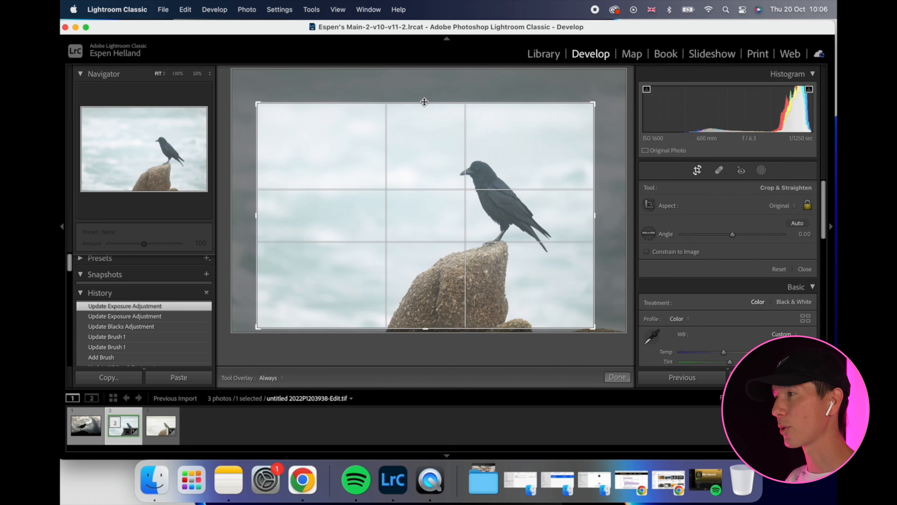
pyautogui.press('Return')
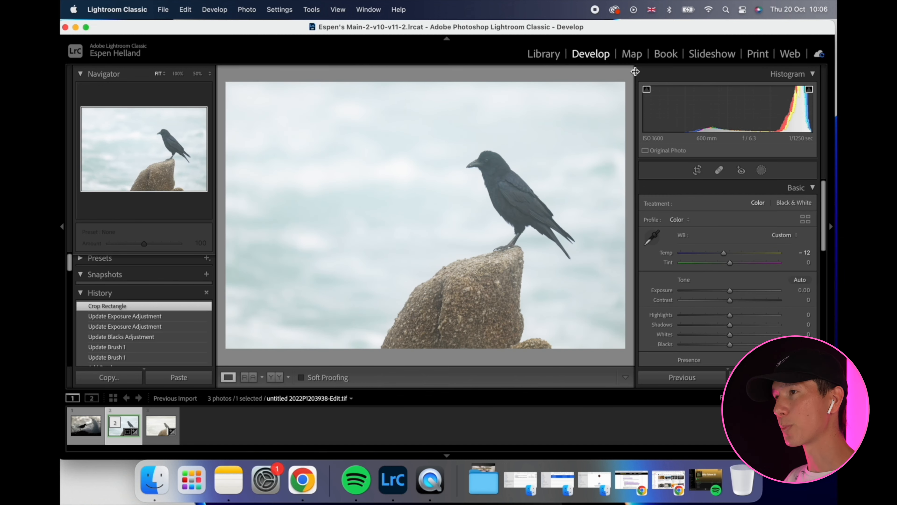
# Inspect the crow up close and set the photo's overall Contrast to +9.
pyautogui.click(498, 176)
pyautogui.click(532, 249)
pyautogui.moveTo(730, 300); pyautogui.dragTo(735, 300)
pyautogui.scroll(-3, 736, 320)
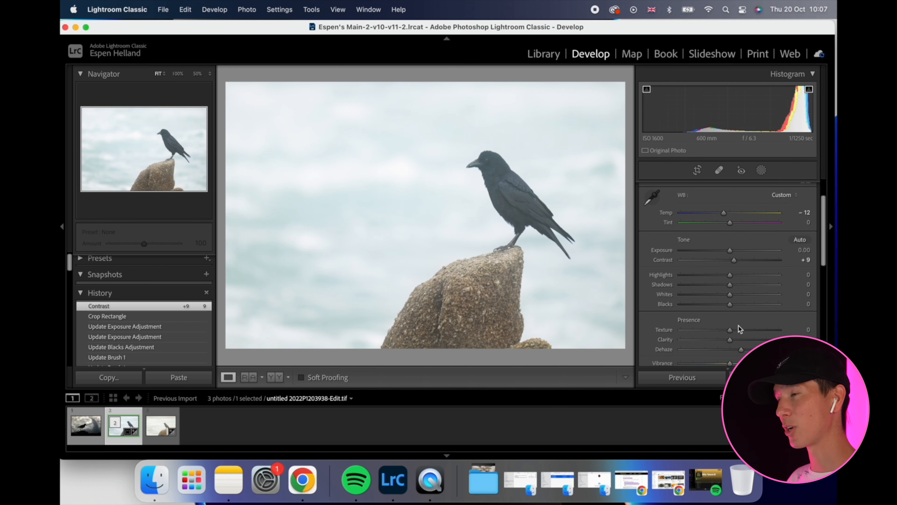
pyautogui.scroll(3, 740, 325)
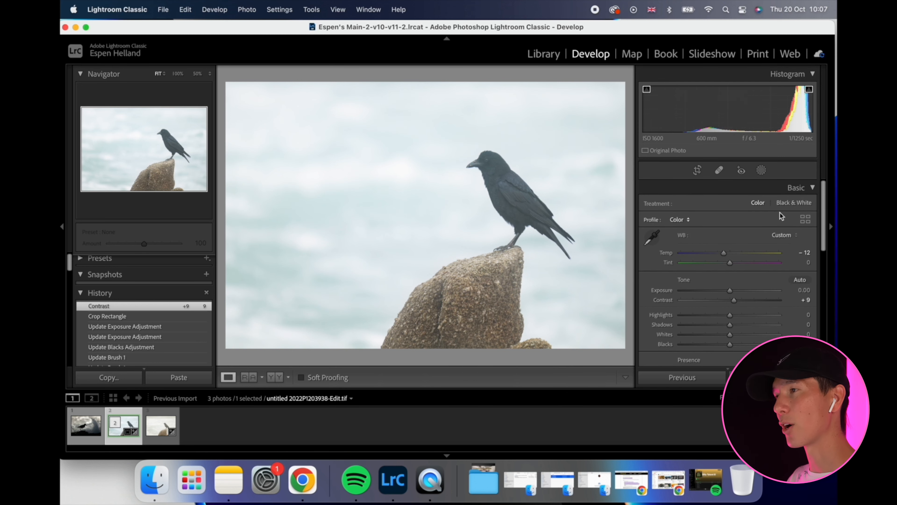
# Create another brush mask with Exposure 0.40 for brightening details on the crow's head.
pyautogui.click(487, 191)
pyautogui.hotkey('shift', 'w')
pyautogui.click(620, 87)
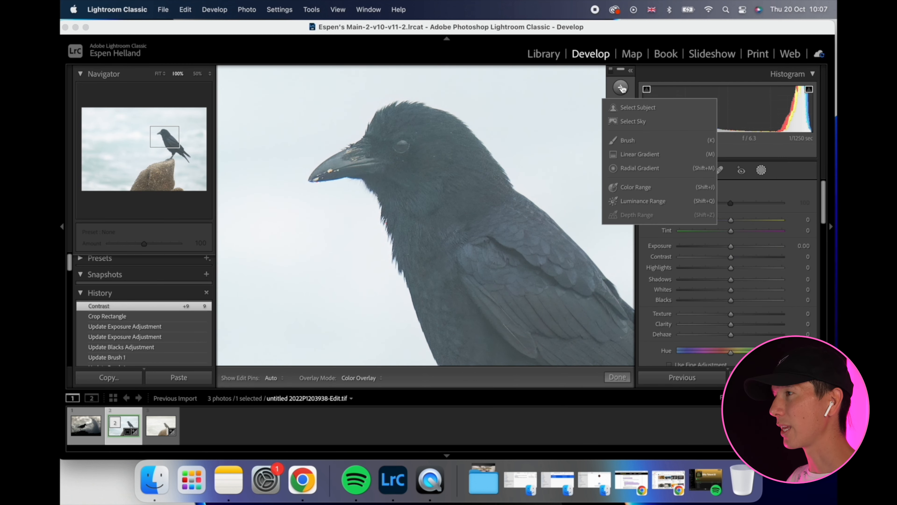
pyautogui.click(629, 140)
pyautogui.moveTo(732, 327); pyautogui.dragTo(735, 326)
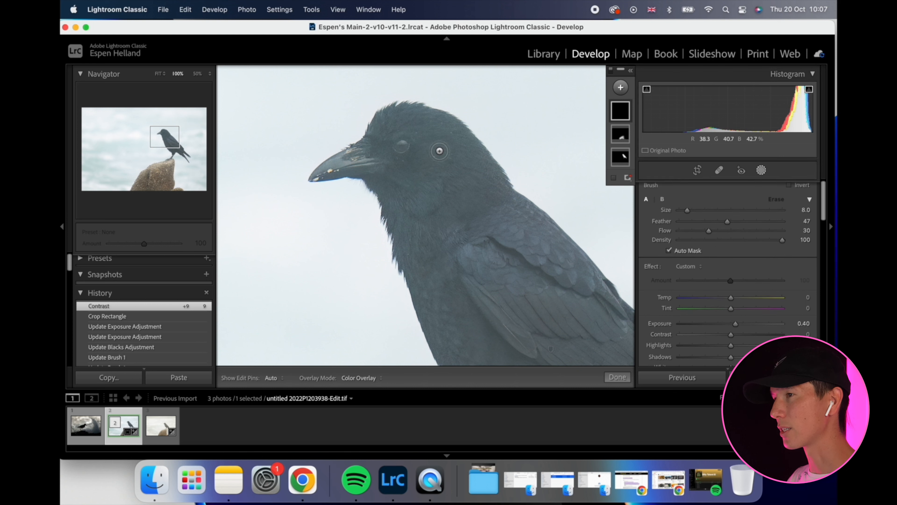
# Paint the brightening brush mask over the crow's eye and beak details.
pyautogui.moveTo(401, 148); pyautogui.dragTo(401, 145)
pyautogui.scroll(4, 367, 155)
pyautogui.moveTo(341, 164)
pyautogui.mouseDown()
pyautogui.moveTo(370, 165)
pyautogui.moveTo(347, 163)
pyautogui.mouseUp()
pyautogui.scroll(13, 455, 247)
pyautogui.moveTo(505, 298); pyautogui.dragTo(489, 271)
pyautogui.moveTo(482, 247); pyautogui.dragTo(468, 218)
pyautogui.moveTo(433, 244); pyautogui.dragTo(461, 283)
pyautogui.moveTo(567, 331); pyautogui.dragTo(602, 282)
# Toggle the brightening brush mask off and on to compare, close the masking, and set the photo's Tint to +4.
pyautogui.click(631, 70)
pyautogui.click(626, 112)
pyautogui.click(626, 111)
pyautogui.click(631, 71)
pyautogui.click(761, 170)
pyautogui.click(534, 162)
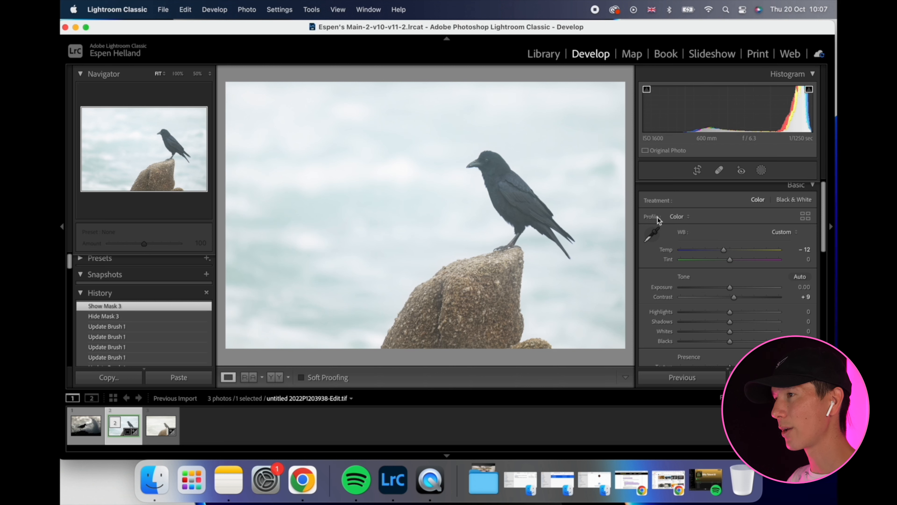
pyautogui.moveTo(730, 260); pyautogui.dragTo(733, 261)
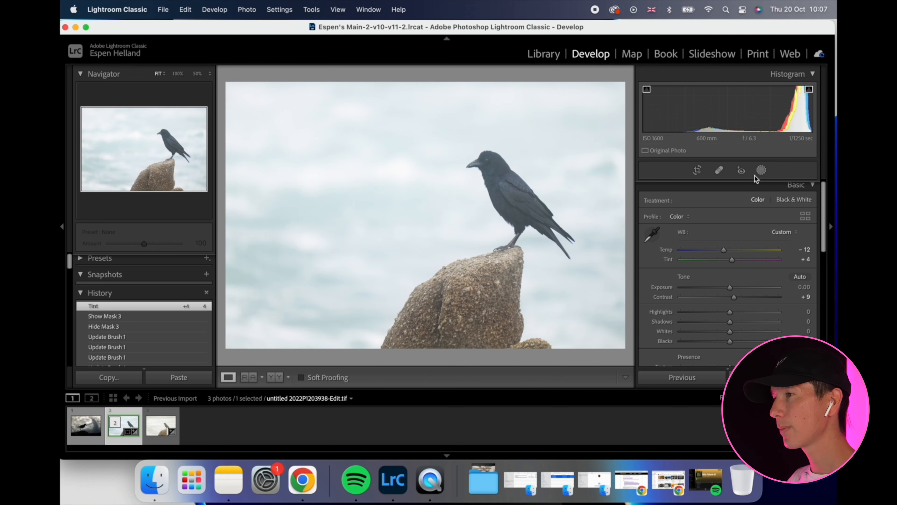
# Add a large tilted radial gradient mask across the background and crow, and invert it to affect the edges.
pyautogui.click(761, 170)
pyautogui.click(621, 87)
pyautogui.click(639, 168)
pyautogui.moveTo(337, 199); pyautogui.dragTo(373, 187)
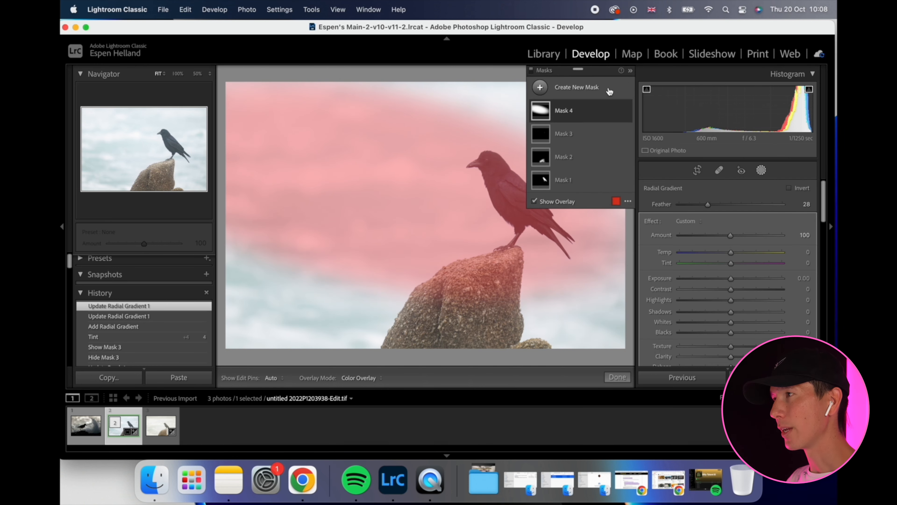
pyautogui.click(616, 111)
pyautogui.click(650, 133)
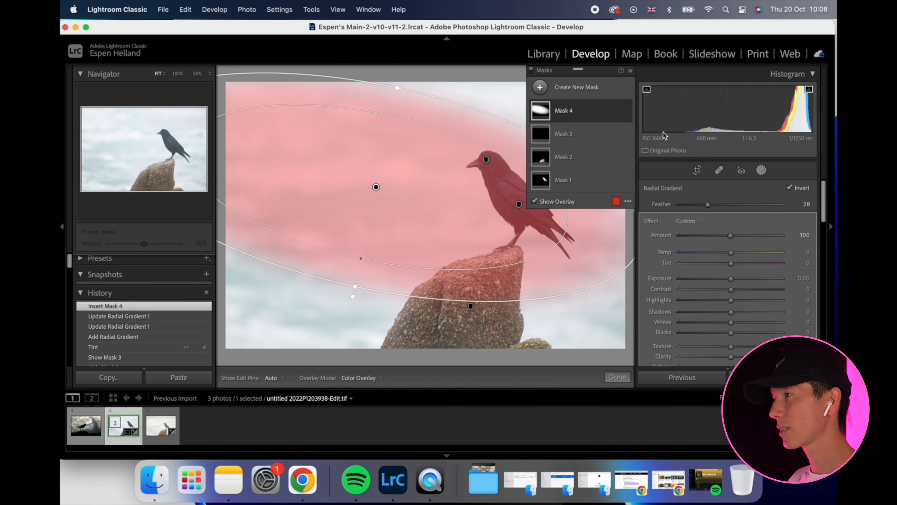
# Set the inverted radial mask's Exposure to −0.47, enlarge and reposition its ellipse, and close the masking.
pyautogui.moveTo(731, 279); pyautogui.dragTo(727, 279)
pyautogui.click(630, 70)
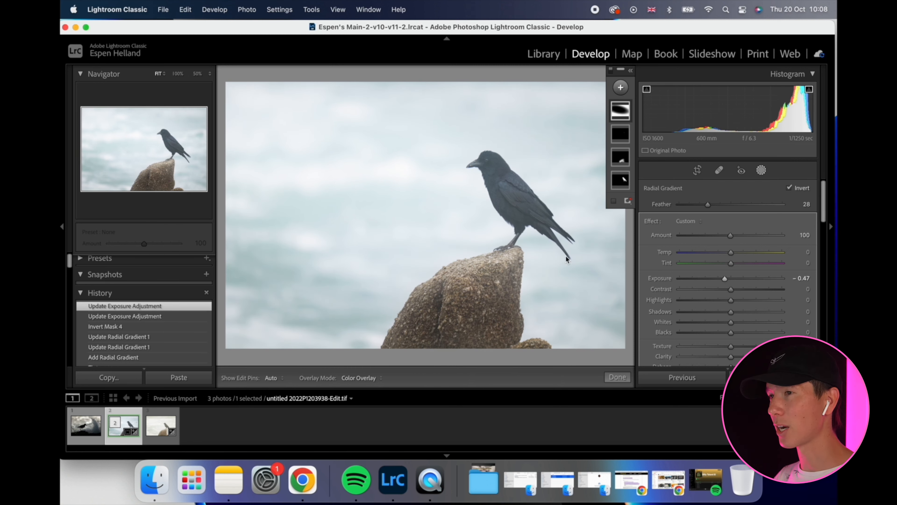
pyautogui.click(366, 195)
pyautogui.moveTo(357, 288); pyautogui.dragTo(344, 311)
pyautogui.moveTo(371, 187); pyautogui.dragTo(377, 191)
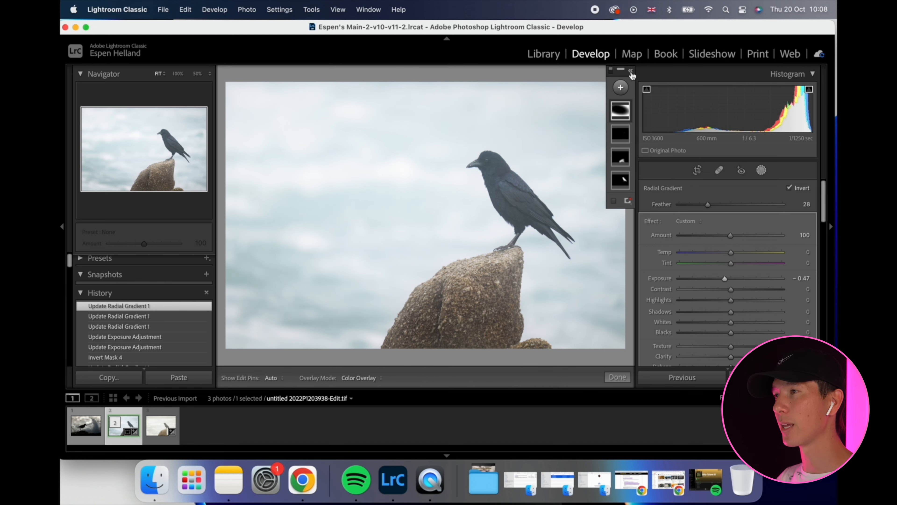
pyautogui.click(762, 170)
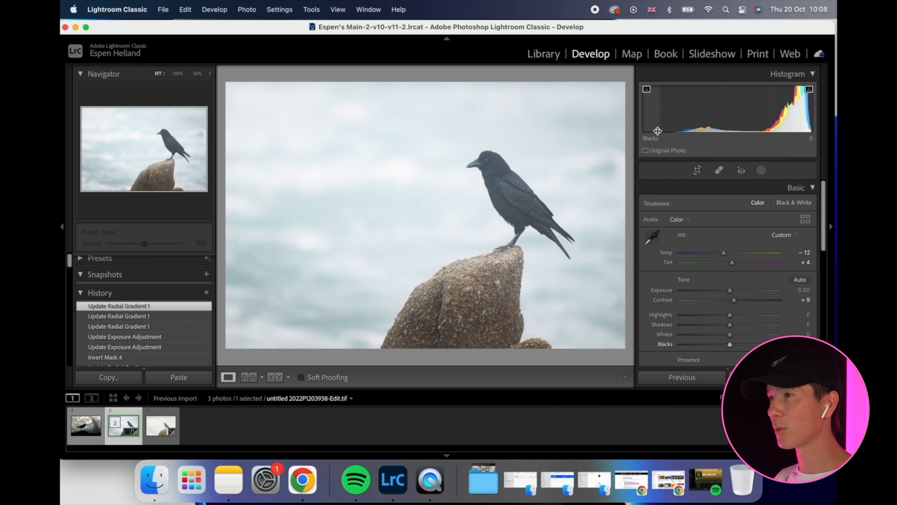
# Cycle through the Lights Out views to judge the crow photo without the surrounding interface.
pyautogui.press('l')
pyautogui.press('l')
pyautogui.press('l')
pyautogui.moveTo(500, 167); pyautogui.dragTo(439, 202)
# Reopen the crow's subject mask, set its Blacks to −18, fine-tune its Contrast, and close the masking.
pyautogui.click(761, 170)
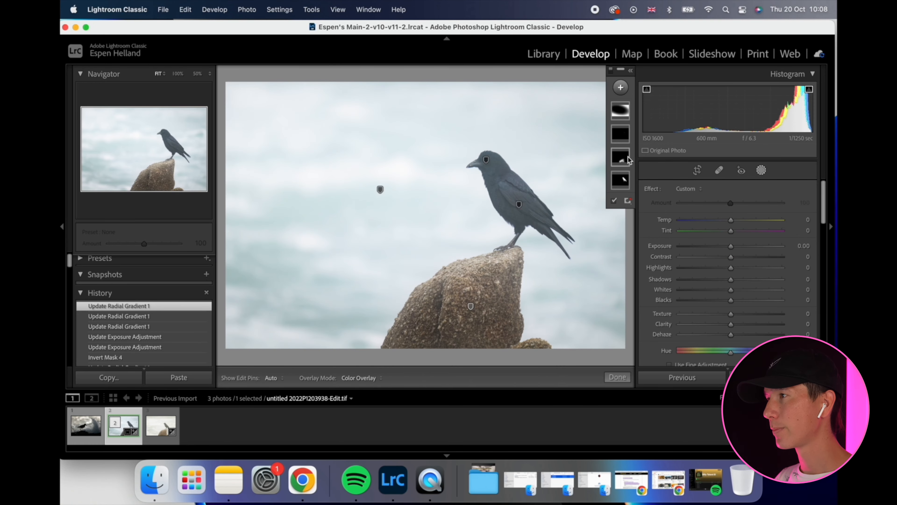
pyautogui.click(622, 181)
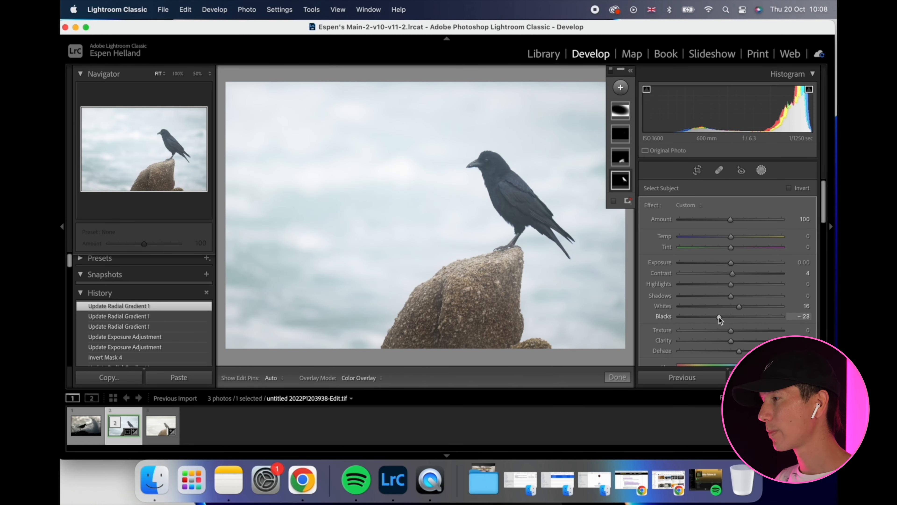
pyautogui.moveTo(732, 274); pyautogui.dragTo(733, 274)
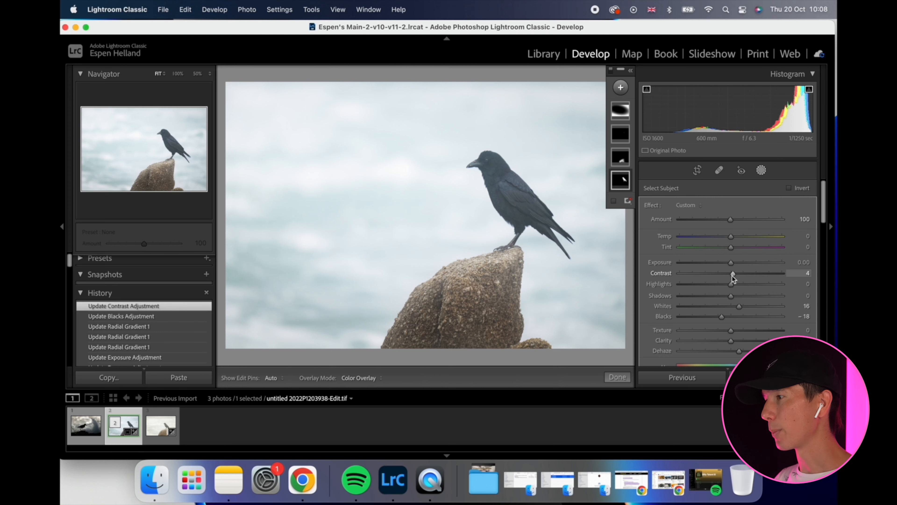
pyautogui.click(763, 172)
# Raise the photo's Tint to +14 and reduce it slightly after checking the crow's head up close.
pyautogui.click(529, 175)
pyautogui.moveTo(731, 263); pyautogui.dragTo(736, 263)
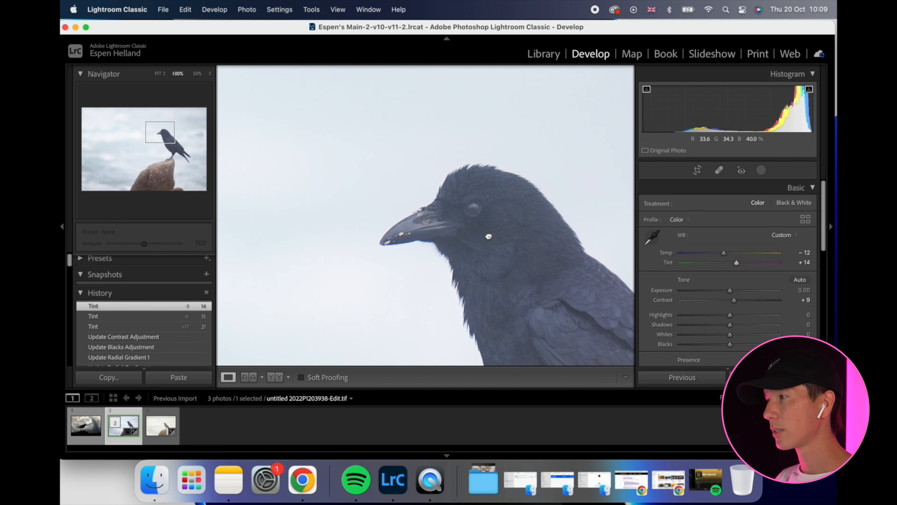
pyautogui.click(486, 236)
pyautogui.moveTo(737, 263); pyautogui.dragTo(736, 263)
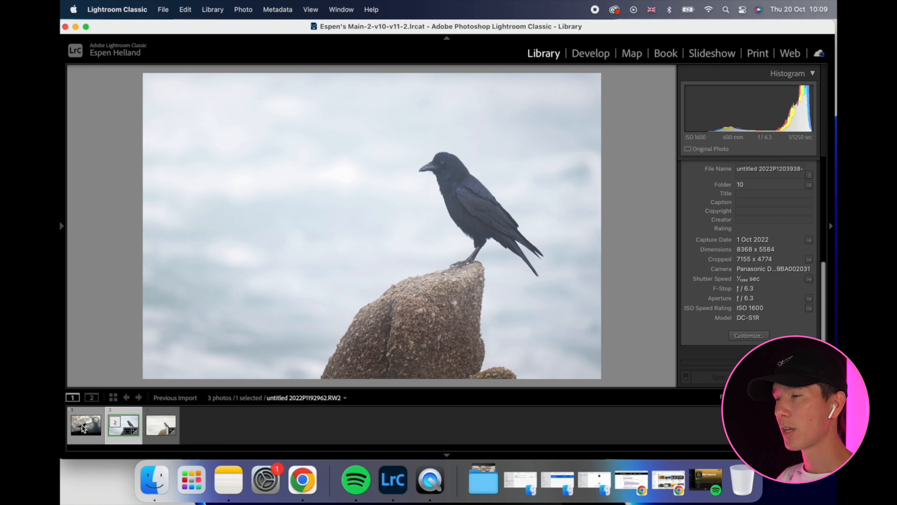
# Open the silhouetted bird photo for developing and raise its Shadows to +44.
pyautogui.click(81, 424)
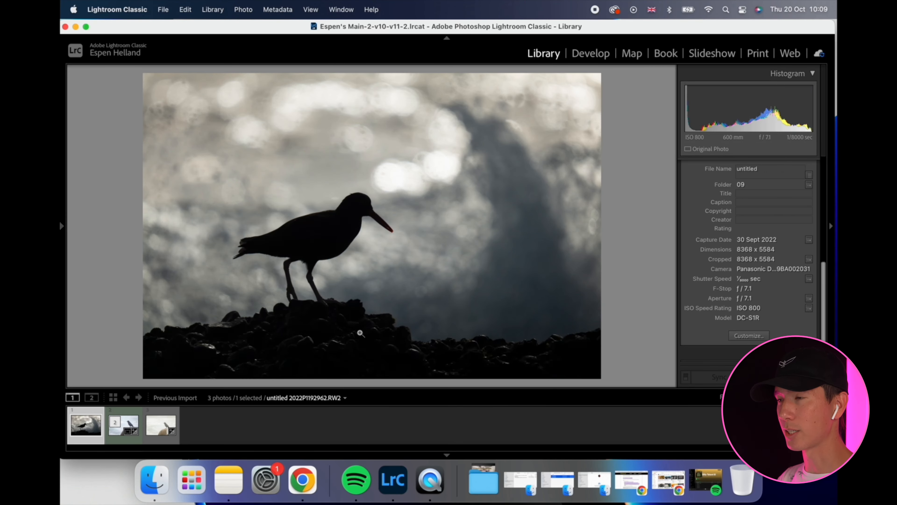
pyautogui.press('d')
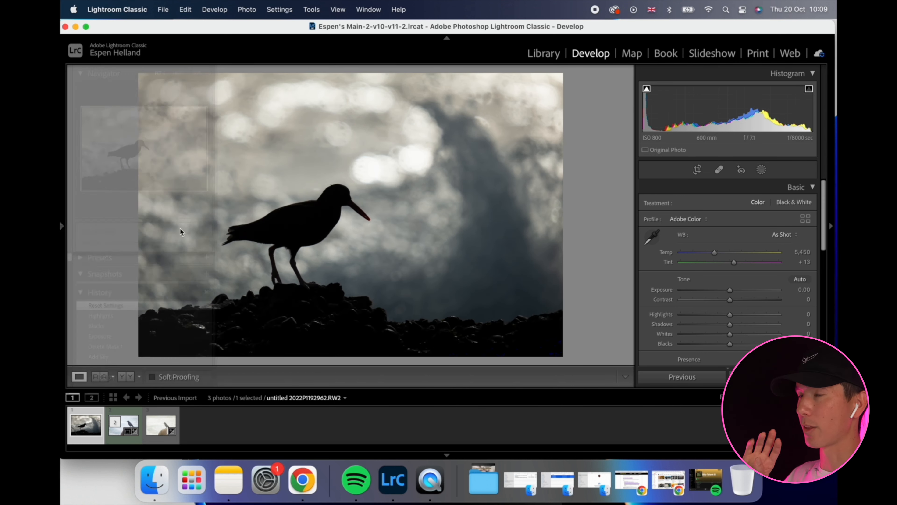
pyautogui.scroll(-3, 734, 269)
pyautogui.moveTo(731, 264); pyautogui.dragTo(752, 265)
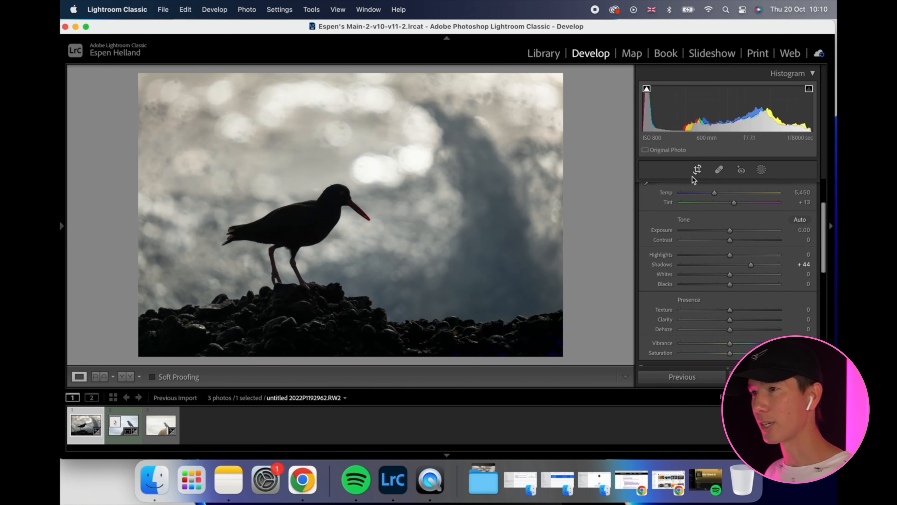
# Change the silhouetted bird photo's profile to Adobe Landscape.
pyautogui.scroll(3, 707, 236)
pyautogui.click(692, 218)
pyautogui.click(703, 228)
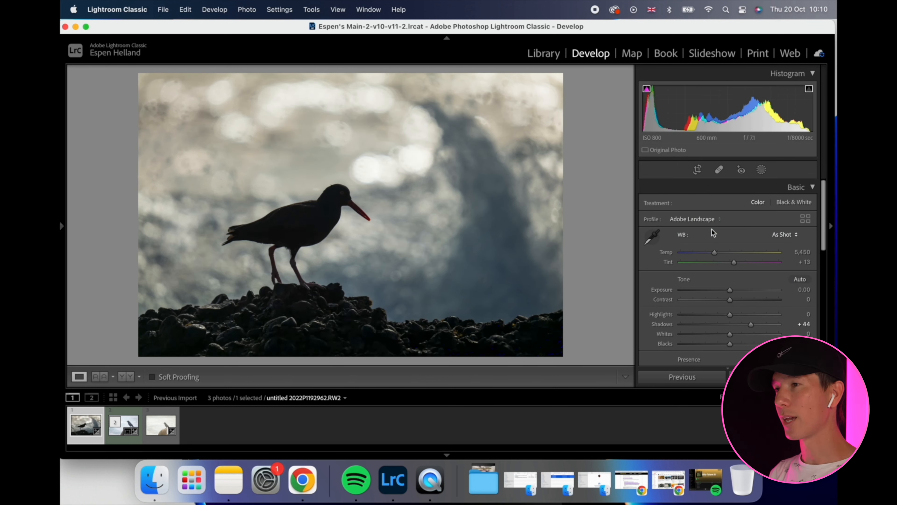
# Compare the Adobe Vivid and Adobe Landscape profiles on the silhouetted bird photo, keep Adobe Vivid, and fine-tune the Shadows.
pyautogui.click(708, 219)
pyautogui.click(717, 253)
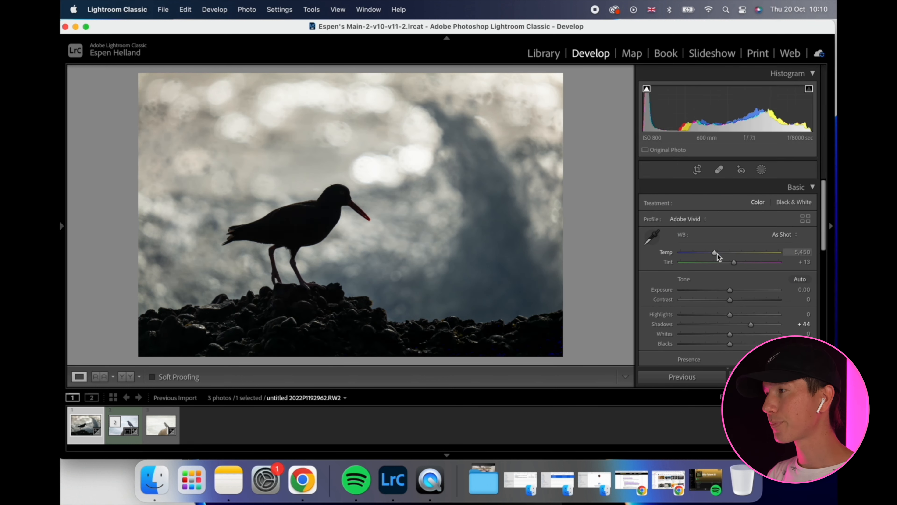
pyautogui.click(705, 218)
pyautogui.click(711, 189)
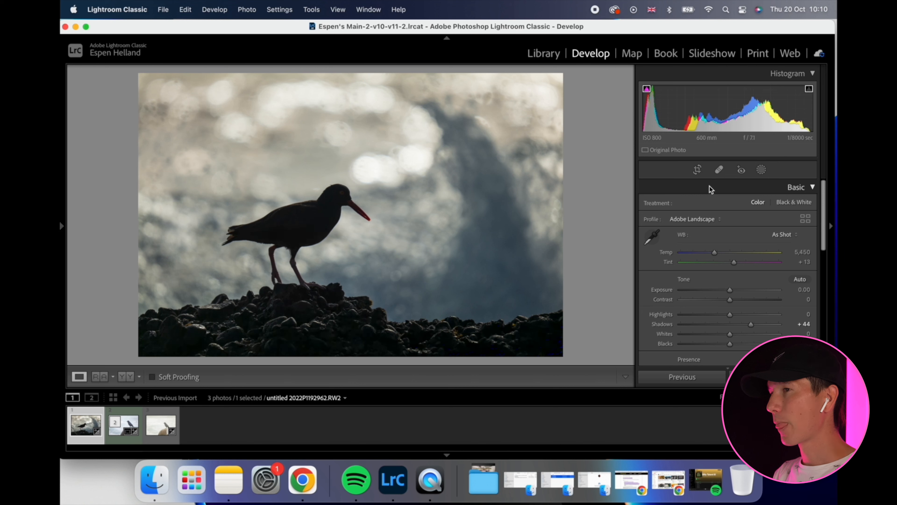
pyautogui.click(710, 219)
pyautogui.click(724, 253)
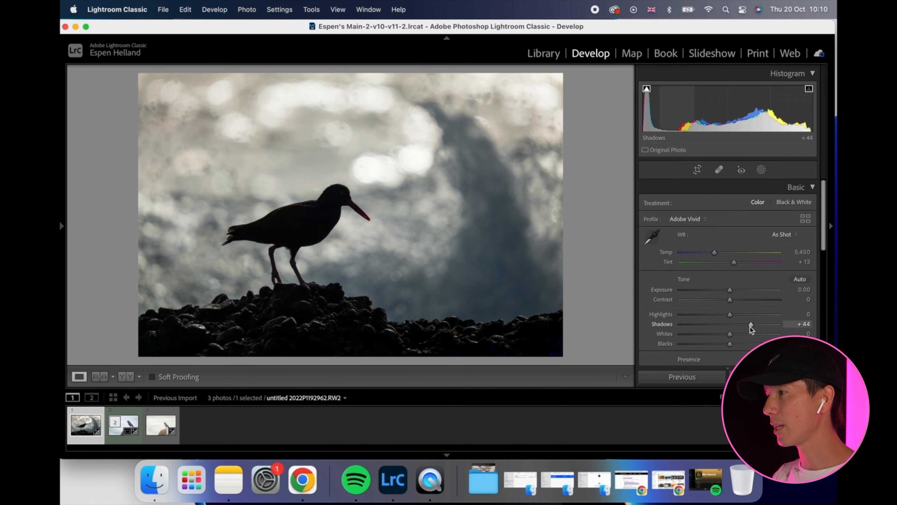
pyautogui.moveTo(750, 324); pyautogui.dragTo(751, 324)
# Send the silhouetted bird photo from the Library to Topaz Photo AI as an edit copy.
pyautogui.click(554, 54)
pyautogui.rightClick(475, 175)
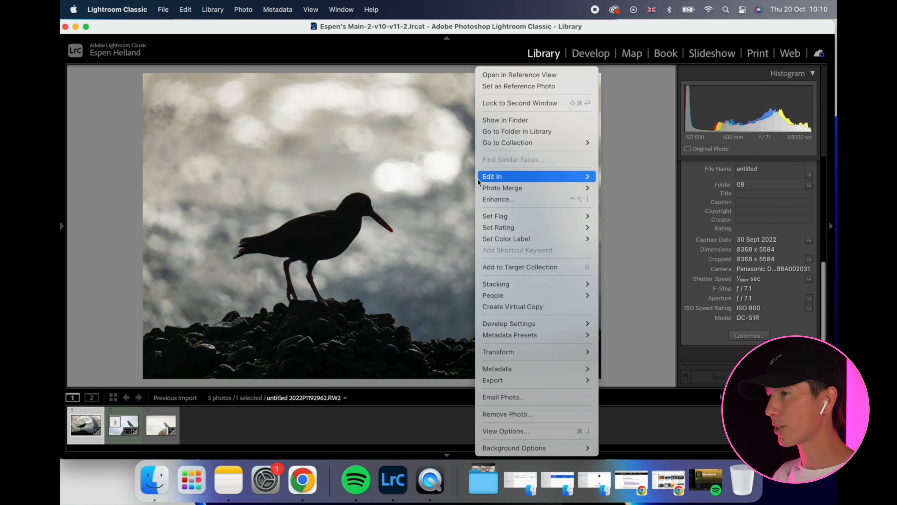
pyautogui.moveTo(485, 177)
pyautogui.click(647, 317)
pyautogui.press('Return')
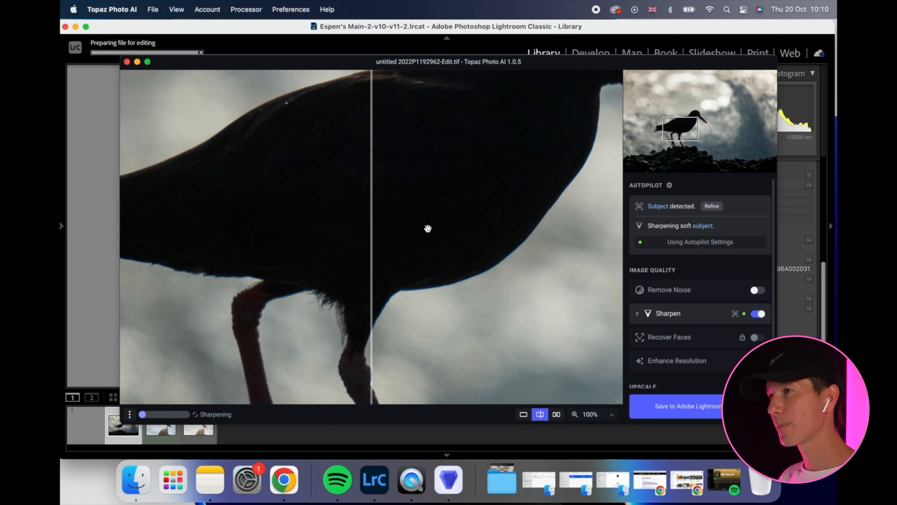
# Inspect the bird's head, replace the Sharpen filter with Remove Noise, and save the result back to Lightroom.
pyautogui.moveTo(541, 155); pyautogui.dragTo(465, 215)
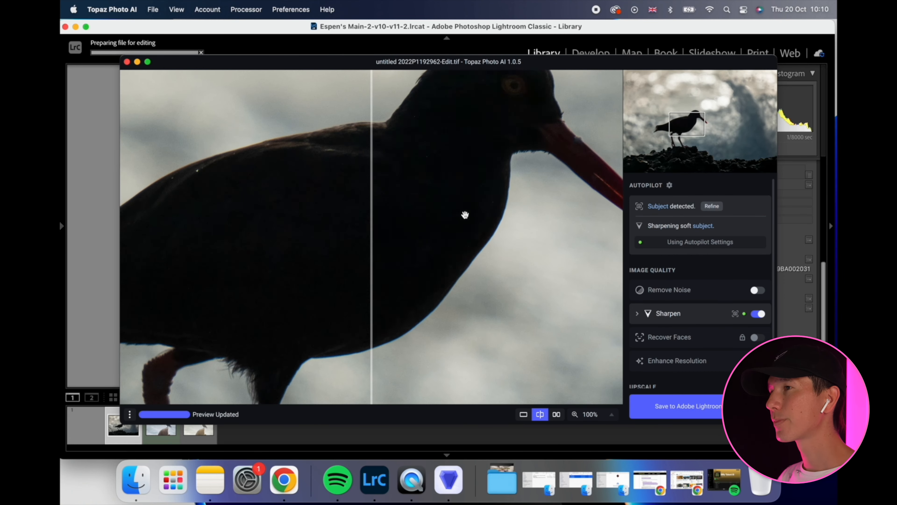
pyautogui.moveTo(606, 160); pyautogui.dragTo(507, 236)
pyautogui.moveTo(463, 264); pyautogui.dragTo(420, 293)
pyautogui.click(758, 314)
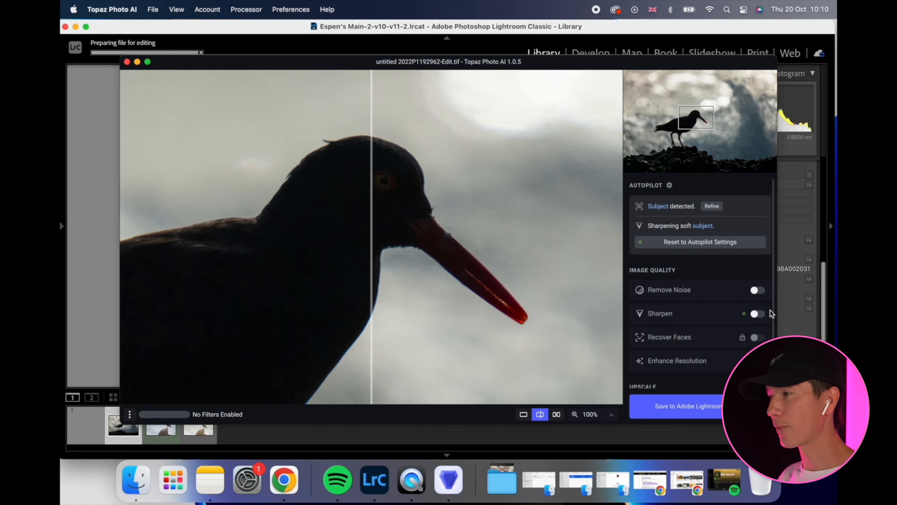
pyautogui.click(757, 290)
pyautogui.moveTo(373, 246); pyautogui.dragTo(216, 255)
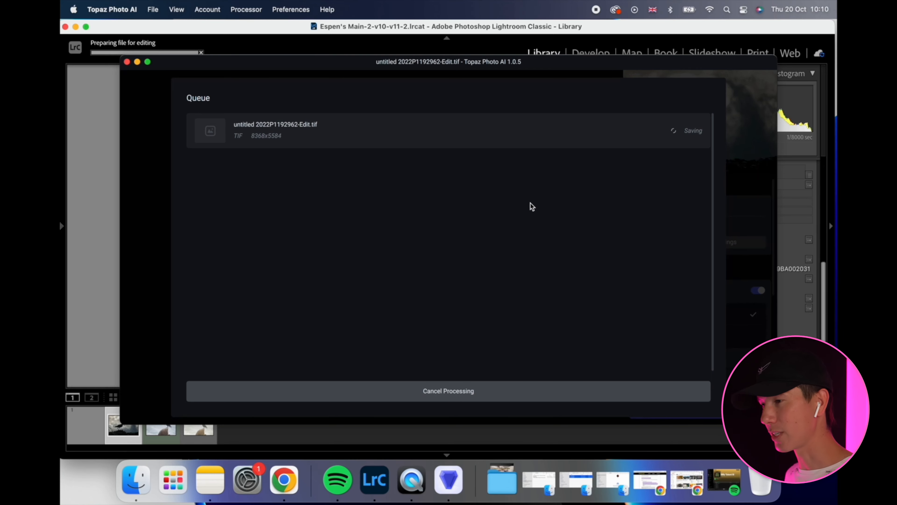
pyautogui.moveTo(517, 375)
pyautogui.moveTo(448, 419); pyautogui.dragTo(448, 421)
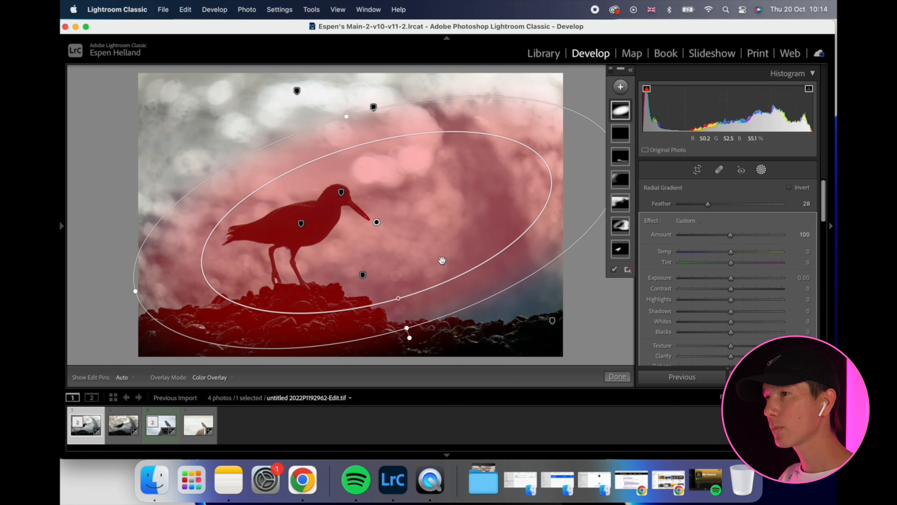
# Set the radial gradient mask around the bird to Exposure 0.26, Highlights −22 and Tint 23.
pyautogui.moveTo(732, 279); pyautogui.dragTo(720, 300)
pyautogui.moveTo(627, 111)
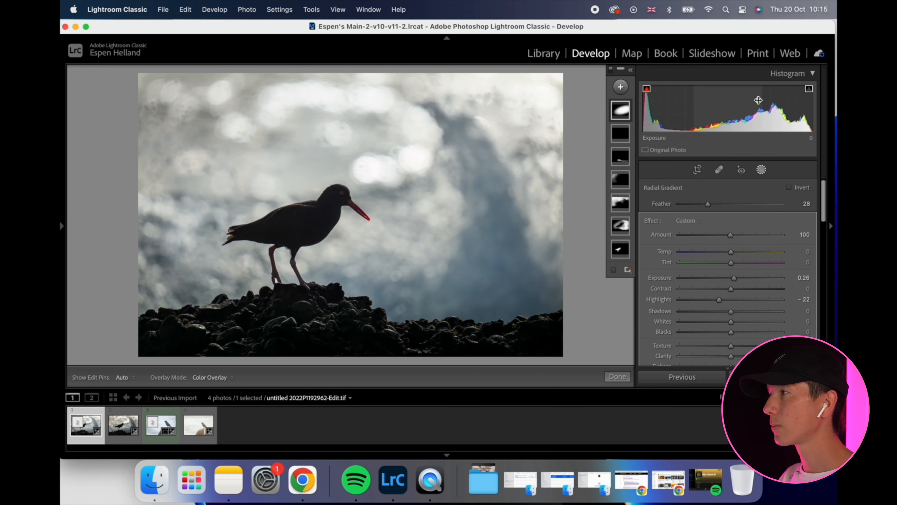
pyautogui.press('l')
pyautogui.press('l')
pyautogui.press('l')
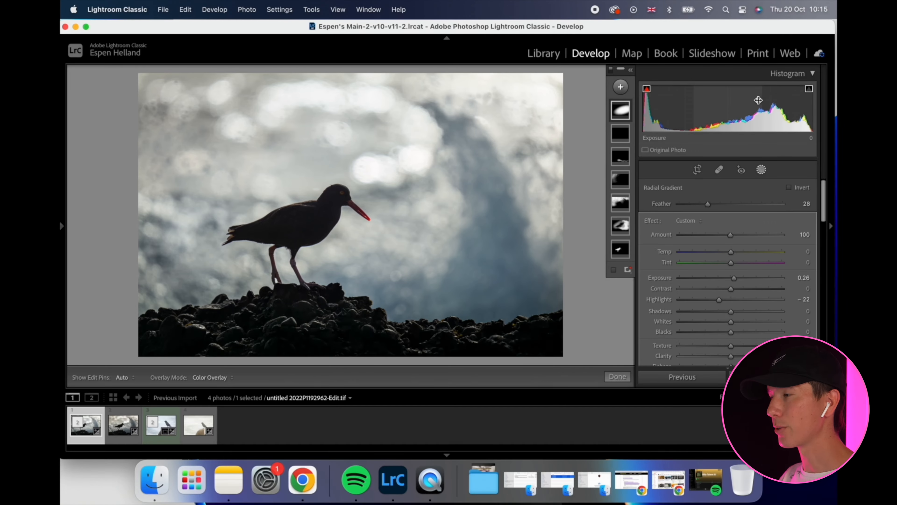
pyautogui.moveTo(733, 262); pyautogui.dragTo(743, 262)
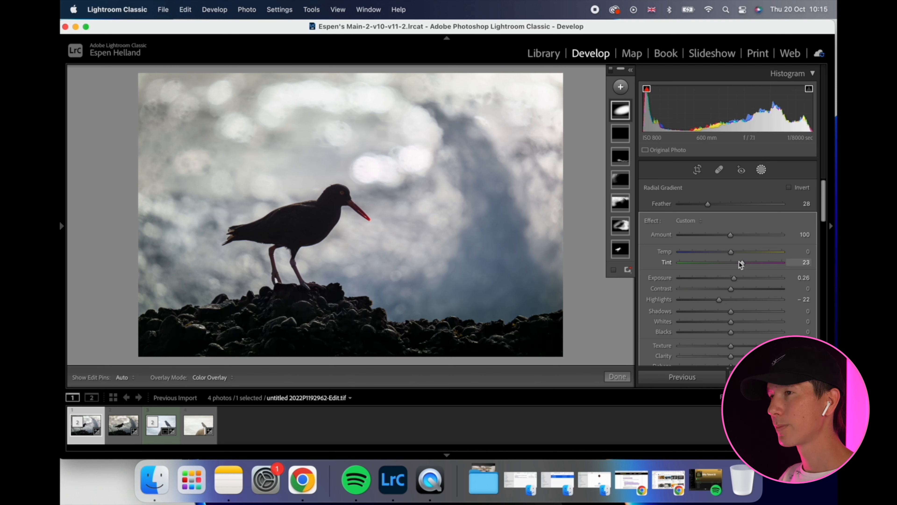
# Paint a new brush mask over the bright upper background, set its Temp to −19, and close the masking.
pyautogui.click(621, 87)
pyautogui.click(633, 144)
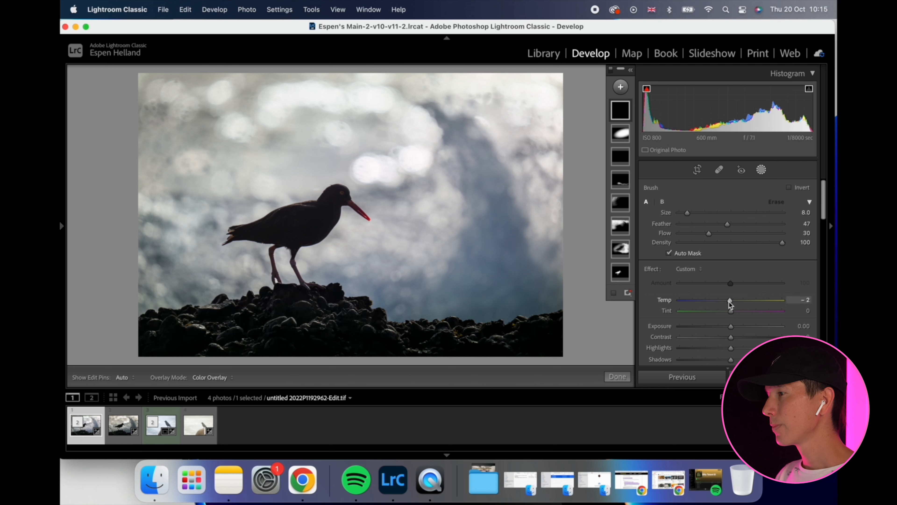
pyautogui.moveTo(731, 301); pyautogui.dragTo(718, 302)
pyautogui.click(220, 148)
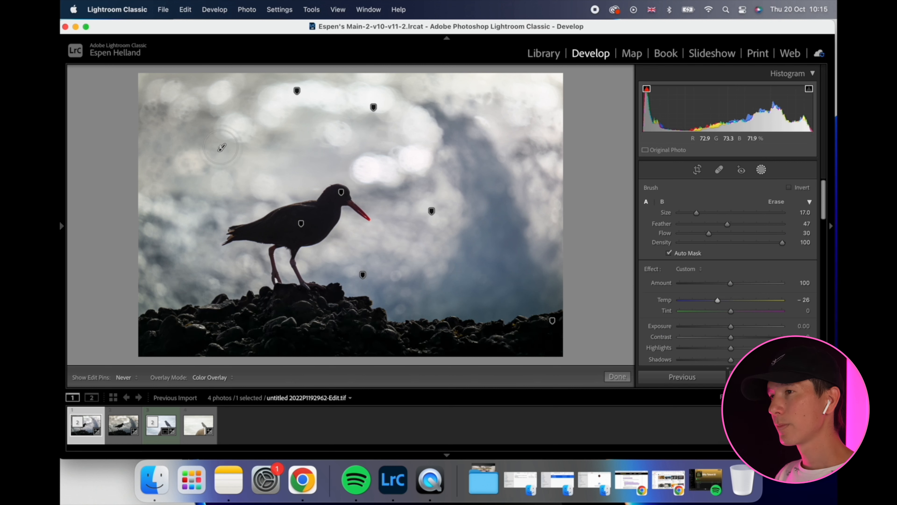
pyautogui.scroll(10, 226, 143)
pyautogui.moveTo(186, 118)
pyautogui.mouseDown()
pyautogui.moveTo(134, 120)
pyautogui.moveTo(154, 101)
pyautogui.moveTo(284, 83)
pyautogui.moveTo(438, 89)
pyautogui.moveTo(386, 92)
pyautogui.mouseUp()
pyautogui.scroll(-3, 216, 93)
pyautogui.moveTo(325, 148)
pyautogui.mouseDown()
pyautogui.moveTo(282, 146)
pyautogui.moveTo(164, 167)
pyautogui.moveTo(177, 142)
pyautogui.mouseUp()
pyautogui.moveTo(509, 99)
pyautogui.mouseDown()
pyautogui.moveTo(531, 106)
pyautogui.moveTo(506, 99)
pyautogui.moveTo(426, 106)
pyautogui.mouseUp()
pyautogui.moveTo(569, 92)
pyautogui.mouseDown()
pyautogui.moveTo(576, 86)
pyautogui.moveTo(166, 87)
pyautogui.mouseUp()
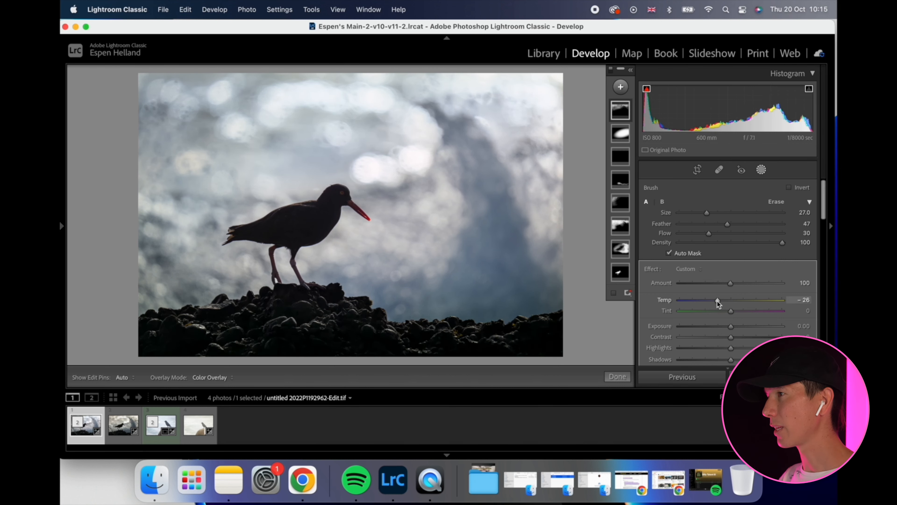
pyautogui.moveTo(721, 302); pyautogui.dragTo(720, 302)
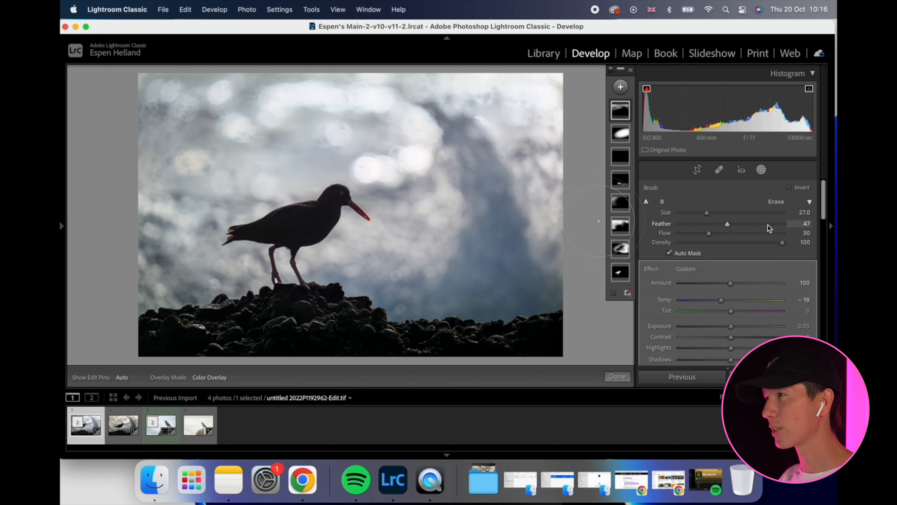
pyautogui.click(761, 170)
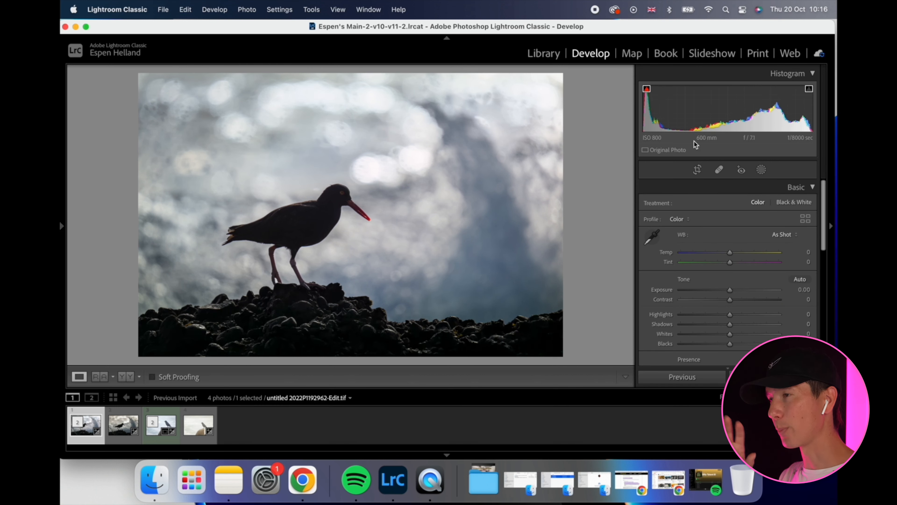
# Set the whole photo's Temp to −2 and preview it in the Library against a blacked-out interface.
pyautogui.moveTo(730, 253); pyautogui.dragTo(729, 253)
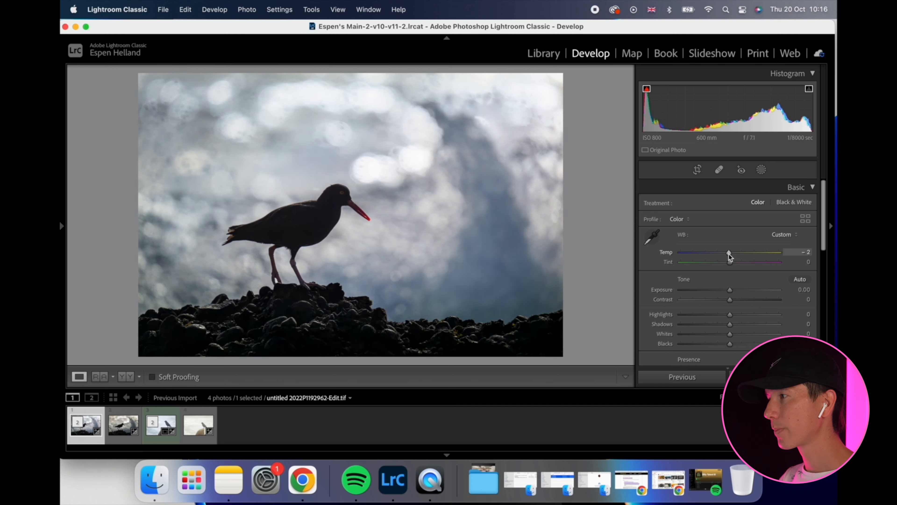
pyautogui.hotkey('shift', 'w')
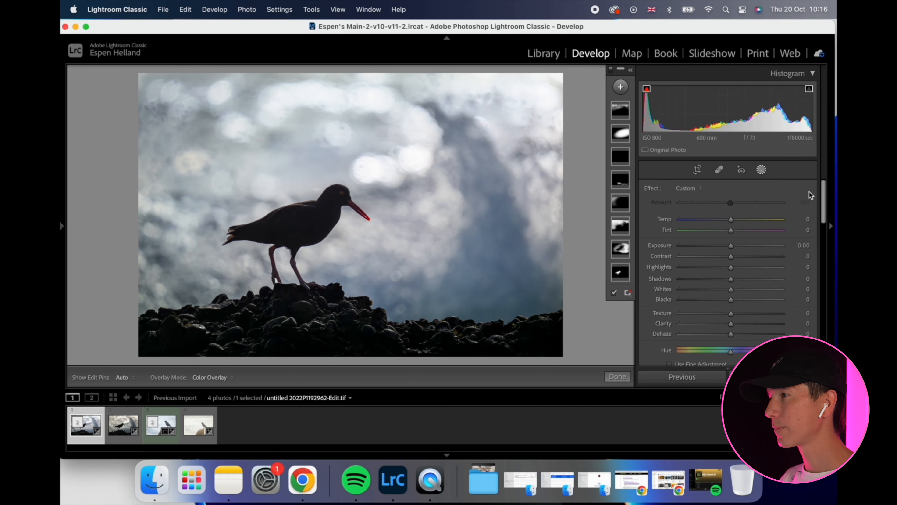
pyautogui.click(543, 54)
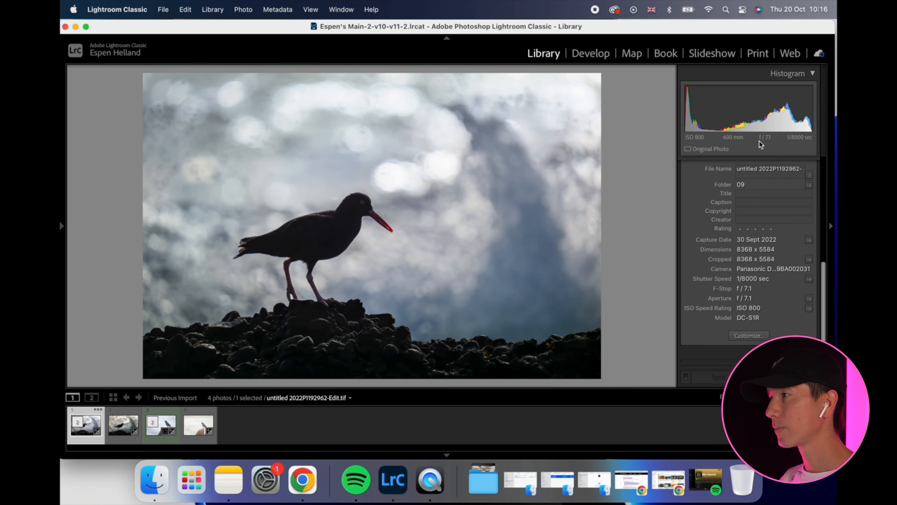
pyautogui.press('l')
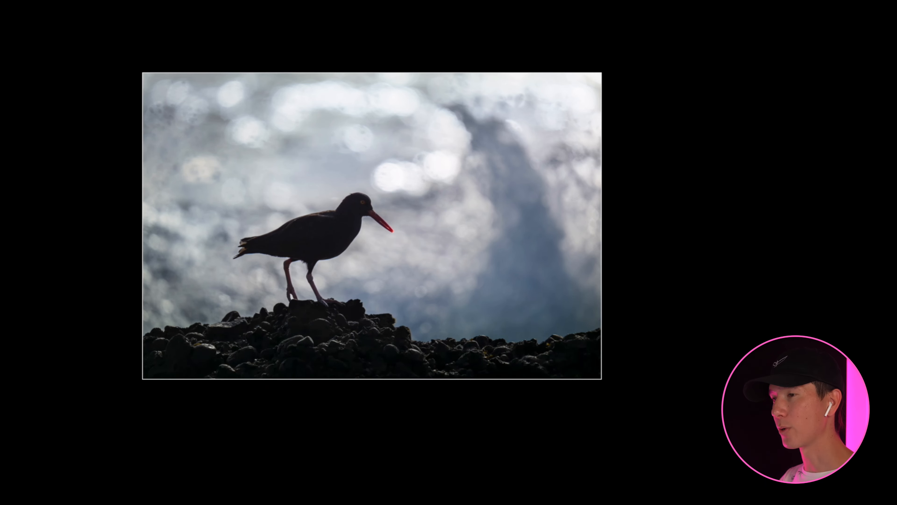
pyautogui.press('l')
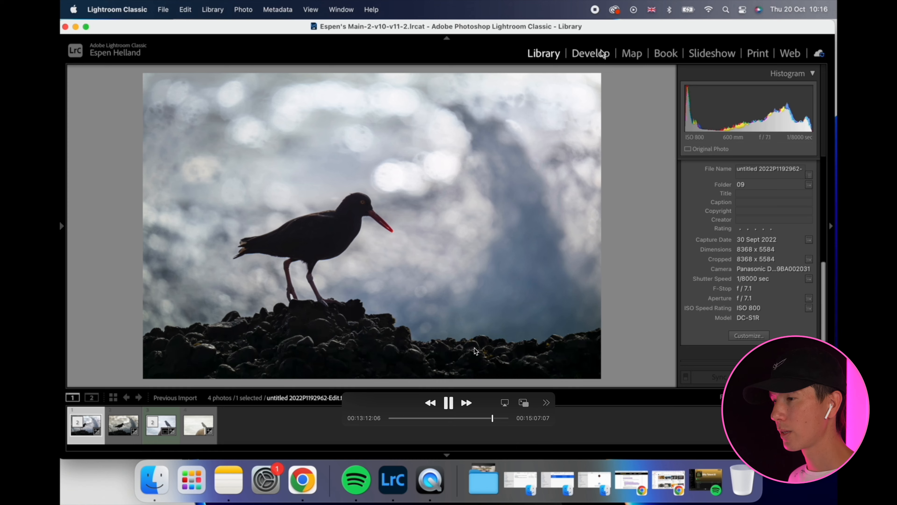
# Reduce the photo's Blue saturation to −18 and Green saturation to −29, and preview it in the Library with the interface dimmed.
pyautogui.click(591, 54)
pyautogui.scroll(-10, 751, 302)
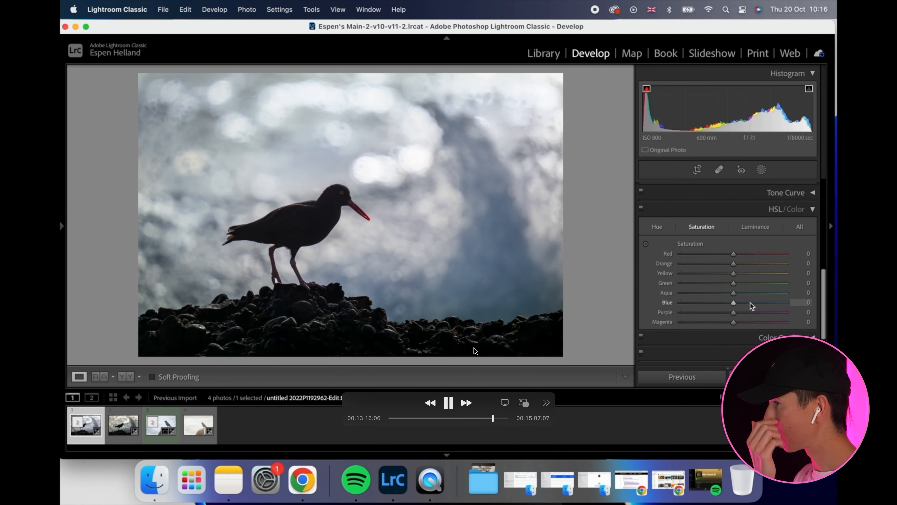
pyautogui.moveTo(744, 294); pyautogui.dragTo(728, 277)
pyautogui.scroll(-1, 742, 301)
pyautogui.doubleClick(739, 276)
pyautogui.scroll(1, 753, 290)
pyautogui.moveTo(734, 275); pyautogui.dragTo(780, 275)
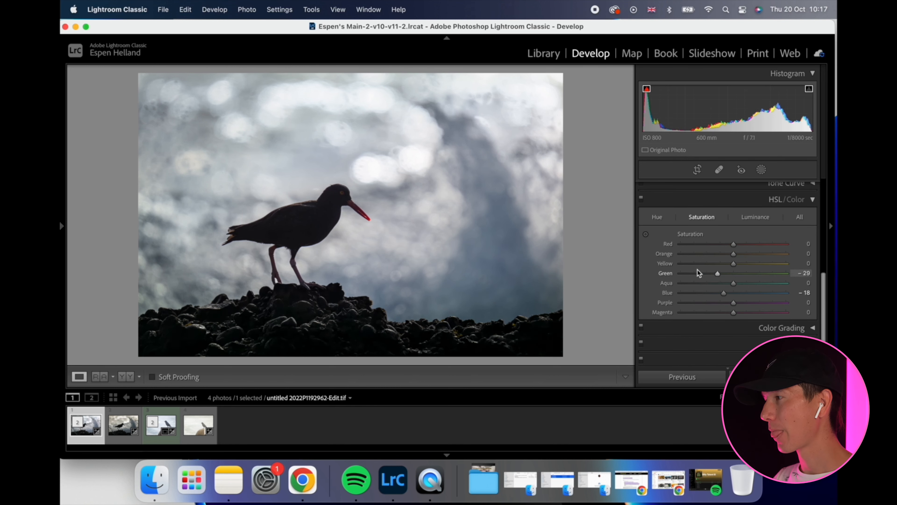
pyautogui.click(761, 170)
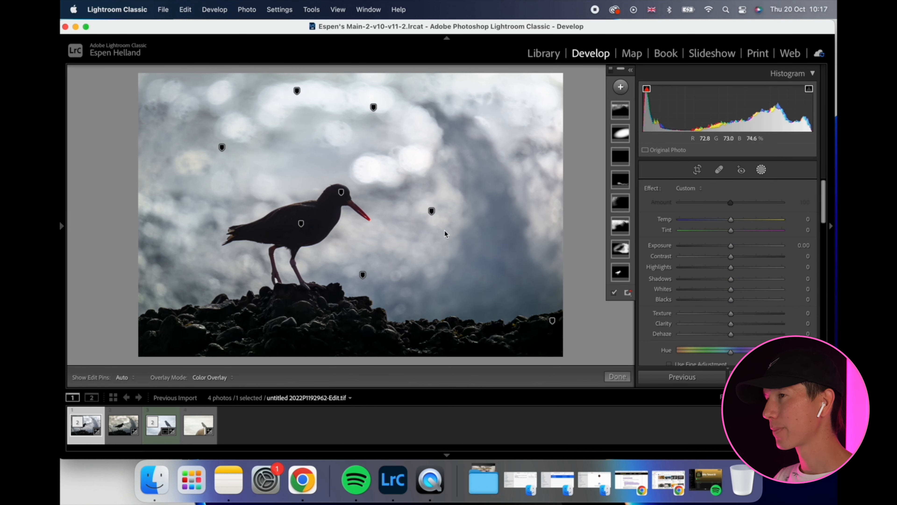
pyautogui.click(544, 60)
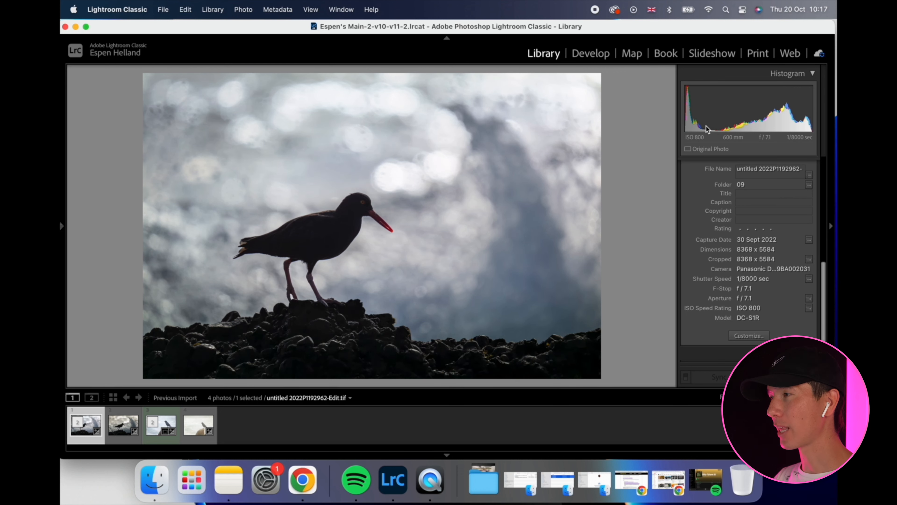
pyautogui.press('l')
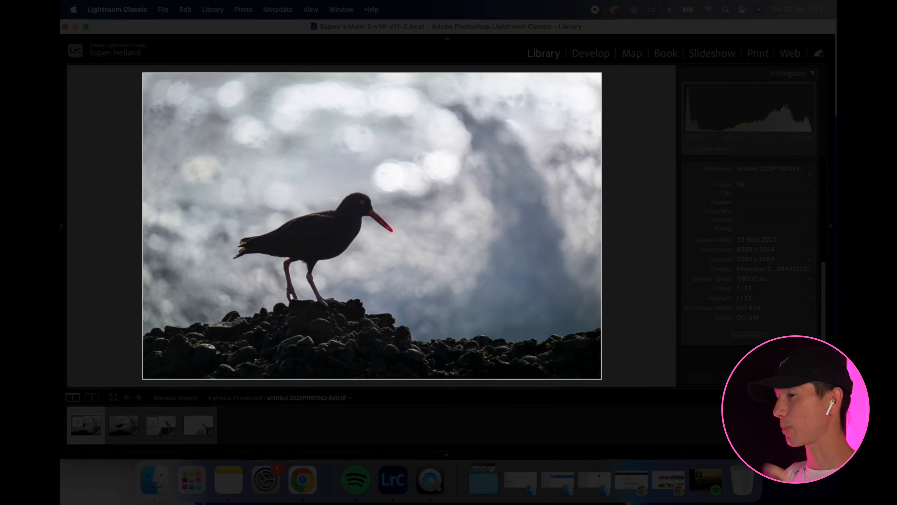
pyautogui.press('l')
pyautogui.press('l')
# Crop the silhouetted bird photo slightly tighter from its upper-left corner and preview it against a blacked-out interface.
pyautogui.click(591, 53)
pyautogui.click(698, 171)
pyautogui.moveTo(142, 71); pyautogui.dragTo(153, 83)
pyautogui.press('Return')
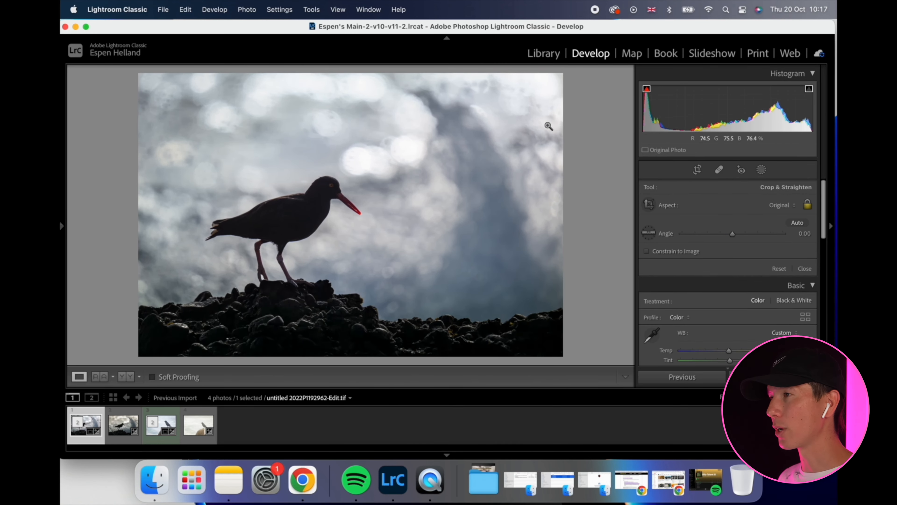
pyautogui.press('l')
pyautogui.press('l')
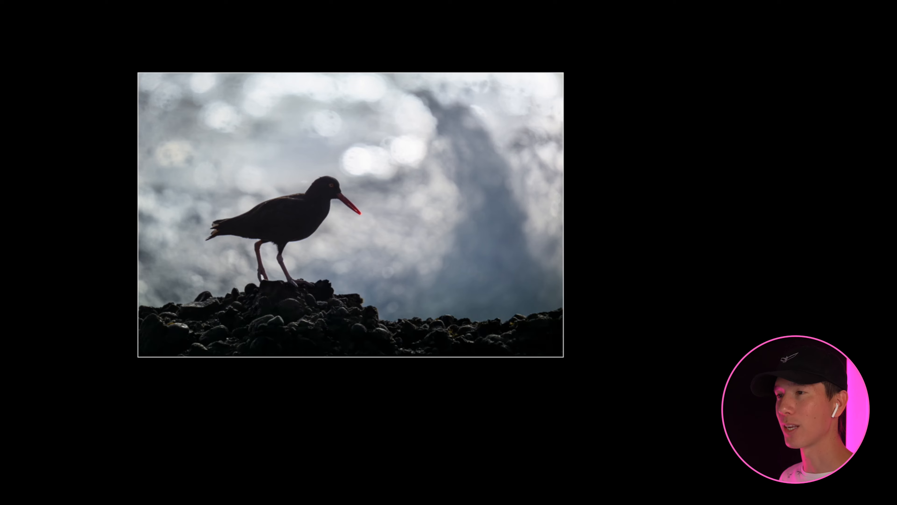
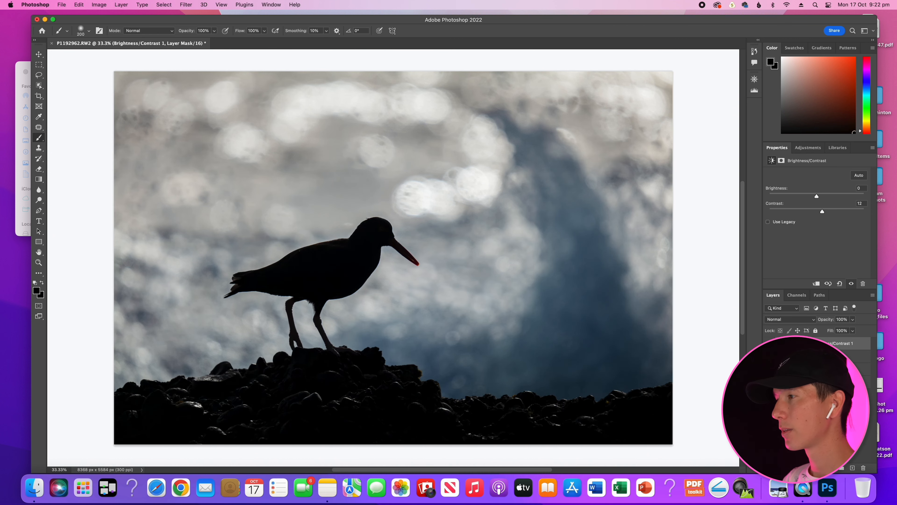
# Compare the silhouetted bird photo with and without the Curves 1 layer, and add a Hue/Saturation adjustment layer with Saturation at +16.
pyautogui.click(769, 368)
pyautogui.click(769, 369)
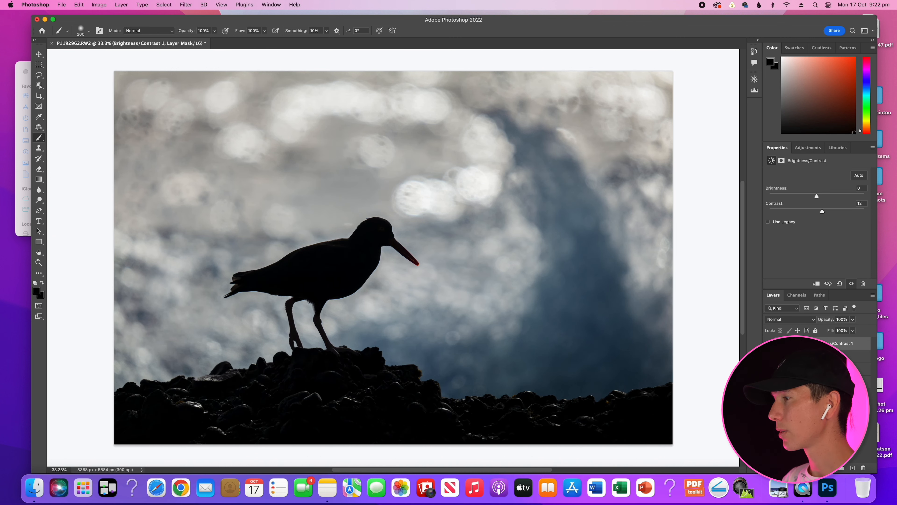
pyautogui.click(808, 148)
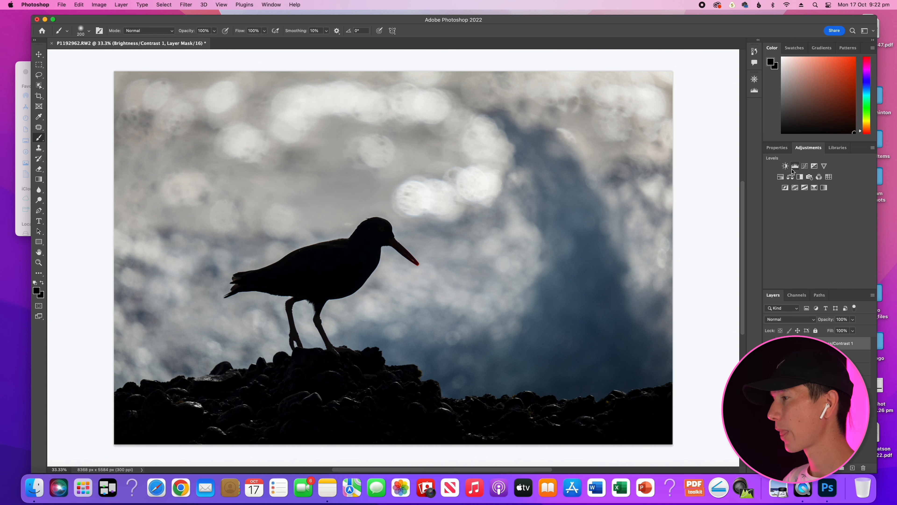
pyautogui.click(791, 176)
pyautogui.write('12')
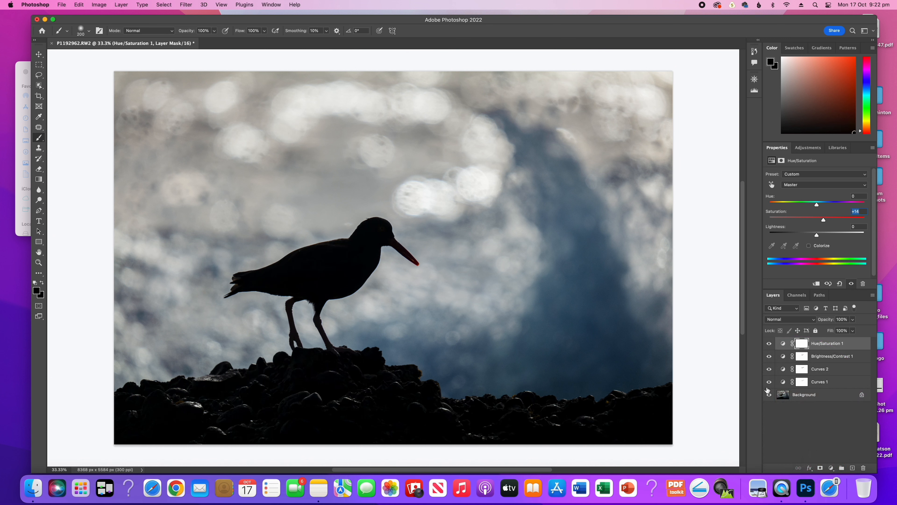
# Crop the silhouetted bird photo slightly tighter from its lower-left corner and apply the crop.
pyautogui.press('c')
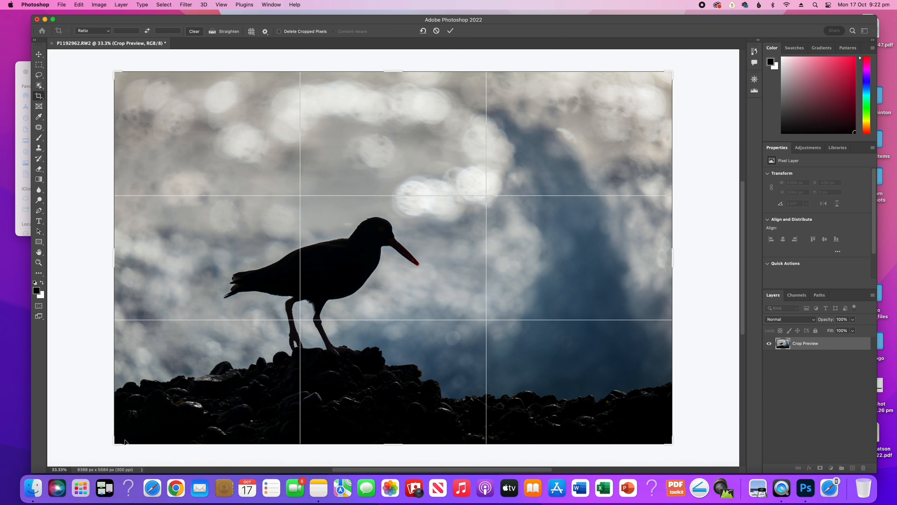
pyautogui.moveTo(115, 439); pyautogui.dragTo(129, 430)
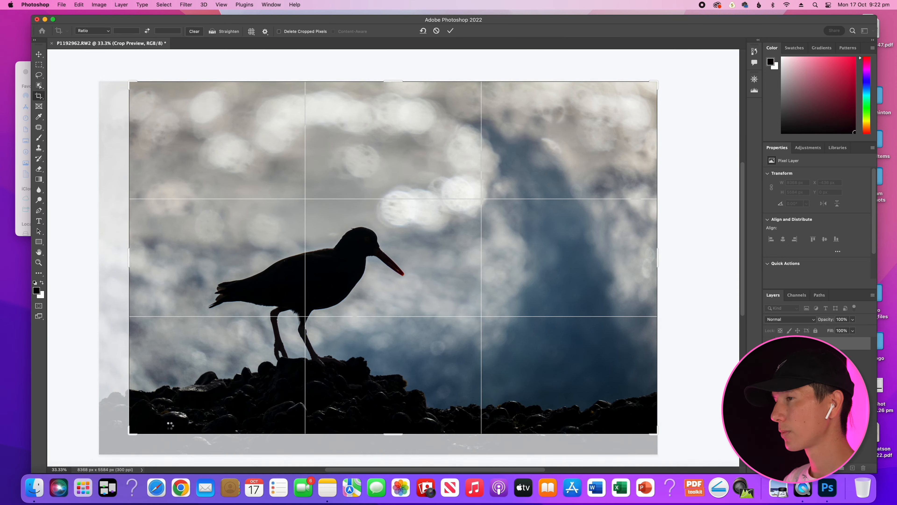
pyautogui.press('Return')
# Retouch the small bright speck on the bird's back with the Patch tool at 100% zoom, and return to a 36% view.
pyautogui.moveTo(52, 470); pyautogui.dragTo(79, 468)
pyautogui.write('100')
pyautogui.press('Return')
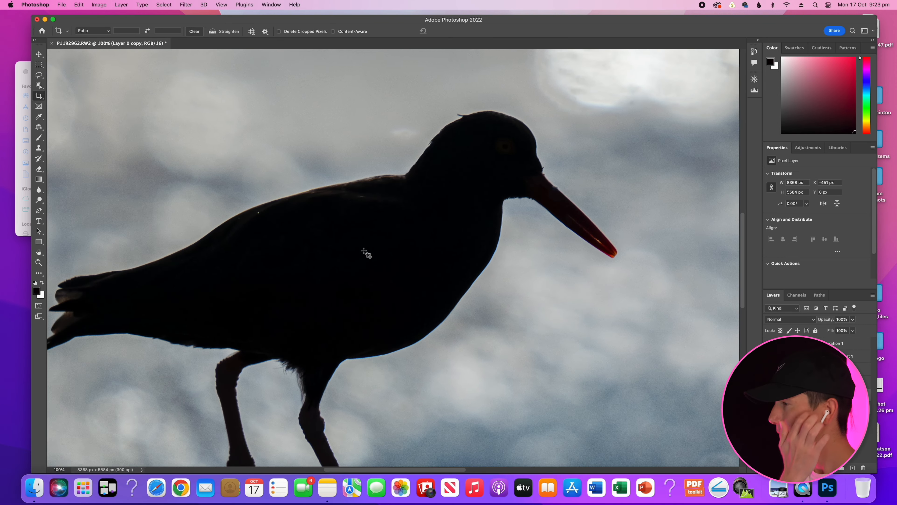
pyautogui.click(39, 128)
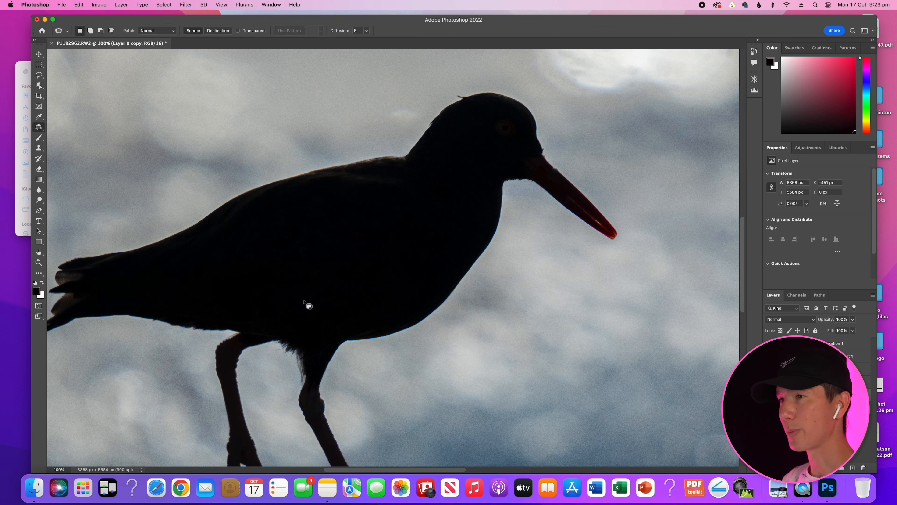
pyautogui.click(69, 470)
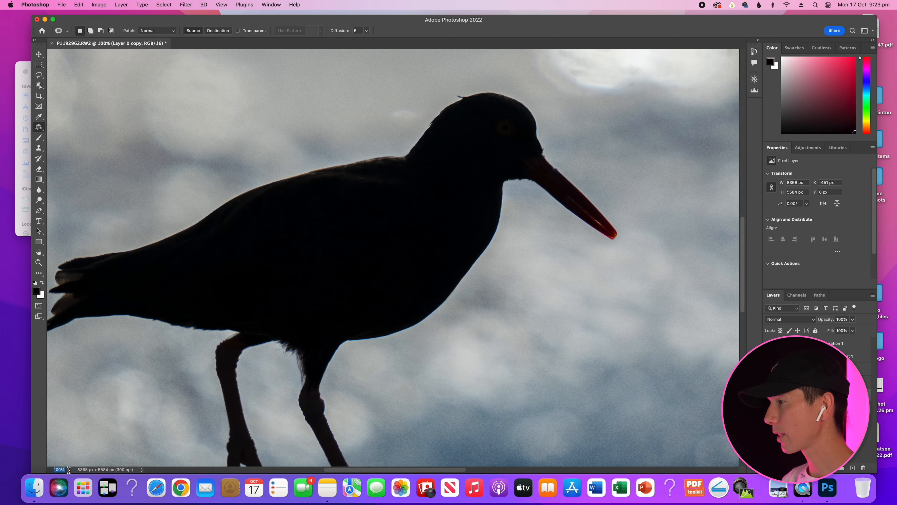
pyautogui.write('36')
pyautogui.press('Return')
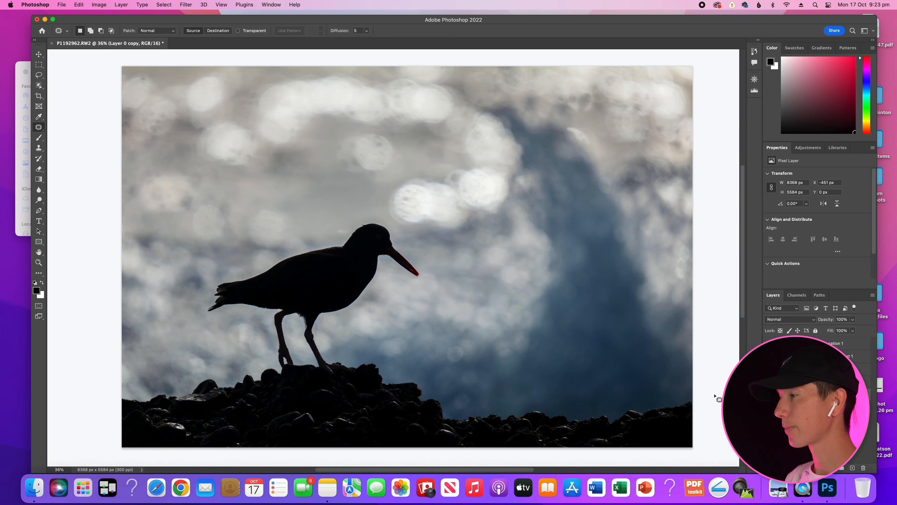
# Lower the shadow point of the Curves 2 adjustment layer slightly.
pyautogui.click(819, 369)
pyautogui.moveTo(811, 249); pyautogui.dragTo(812, 251)
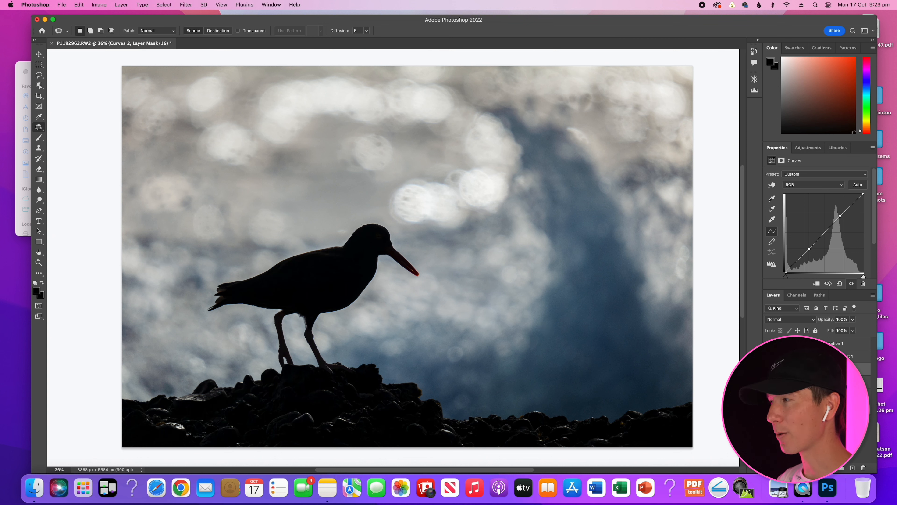
pyautogui.click(818, 343)
pyautogui.click(808, 147)
pyautogui.click(805, 166)
pyautogui.moveTo(786, 271); pyautogui.dragTo(790, 271)
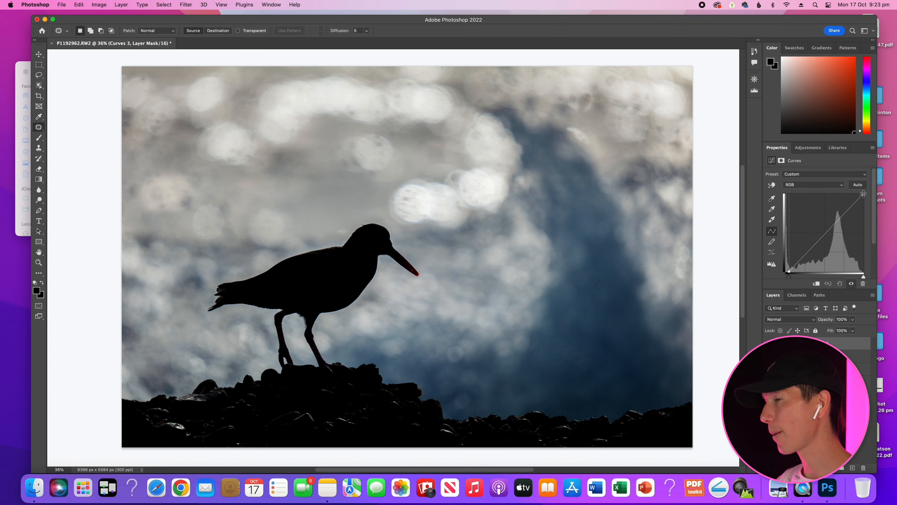
pyautogui.moveTo(863, 194); pyautogui.dragTo(861, 194)
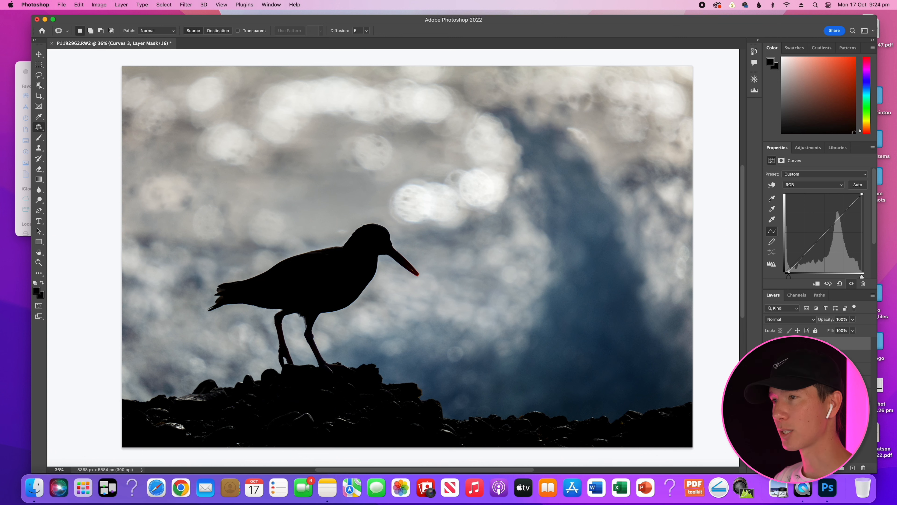
pyautogui.click(39, 137)
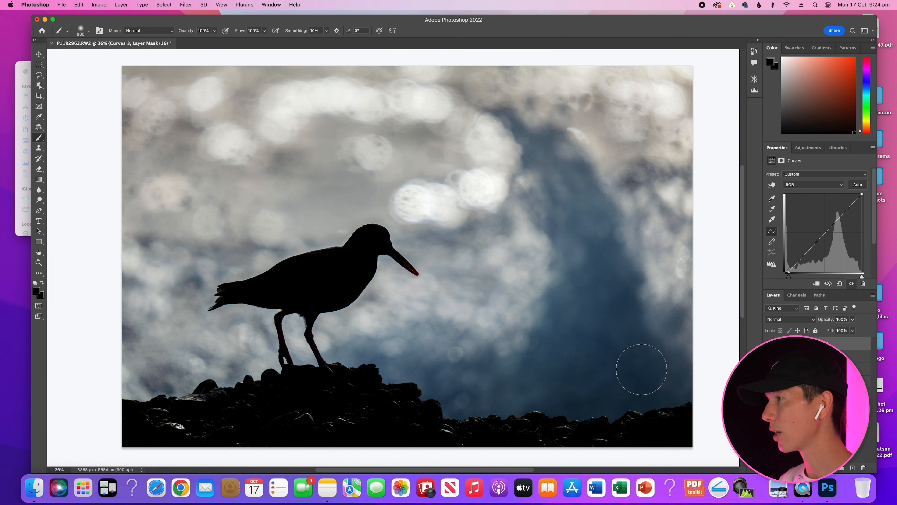
pyautogui.press(']')
pyautogui.press(']')
pyautogui.press(']')
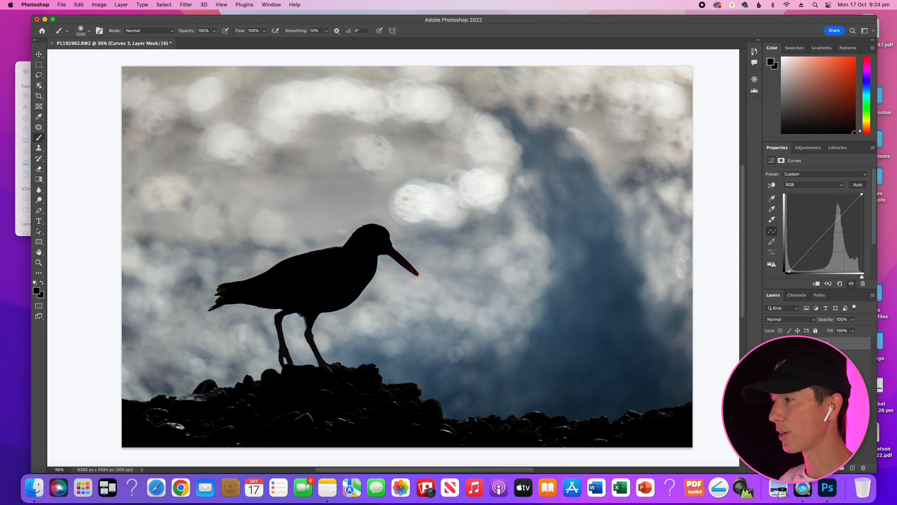
pyautogui.moveTo(865, 468); pyautogui.dragTo(865, 467)
# Add a new Curves adjustment layer and move its black point slightly inward to deepen the darkest tones.
pyautogui.click(807, 147)
pyautogui.click(804, 166)
pyautogui.moveTo(786, 272); pyautogui.dragTo(790, 271)
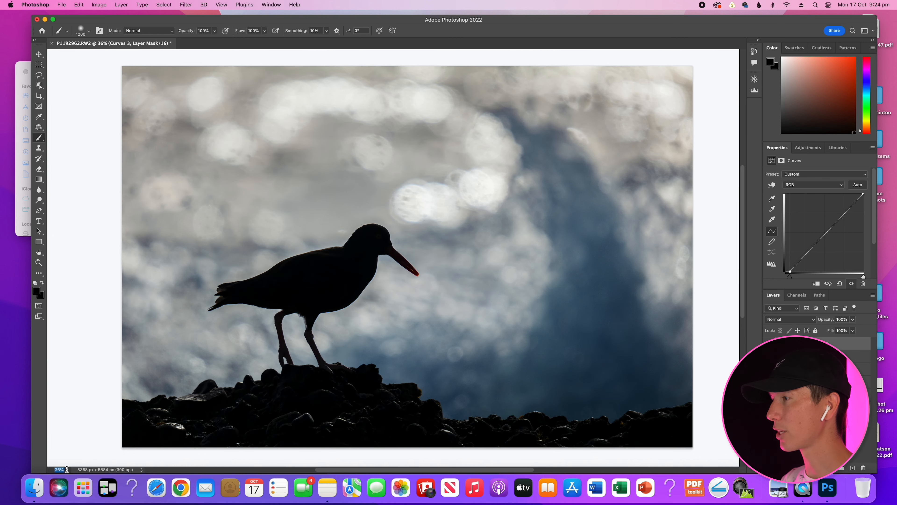
# At 100% zoom, paint white on the new Curves layer's mask over the bird's head and front body, resizing the brush to fit.
pyautogui.write('100')
pyautogui.press('Return')
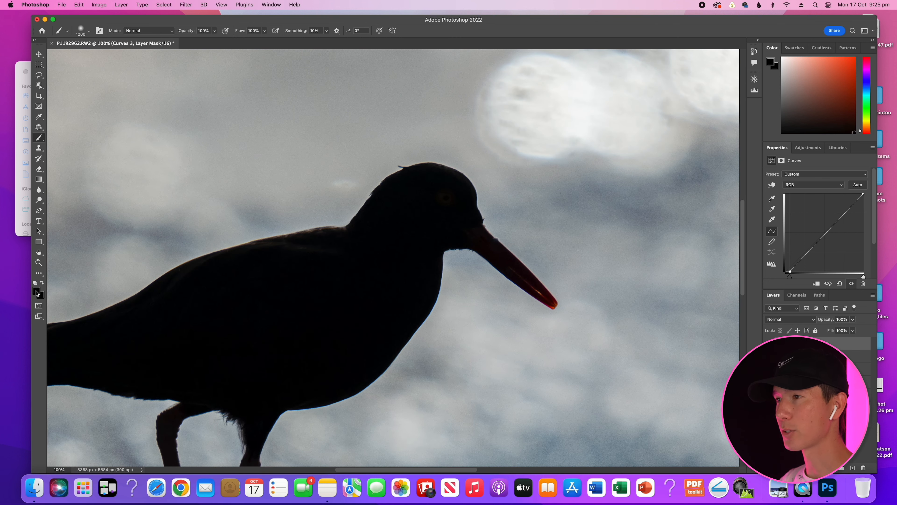
pyautogui.click(36, 290)
pyautogui.click(347, 188)
pyautogui.click(528, 183)
pyautogui.press('b')
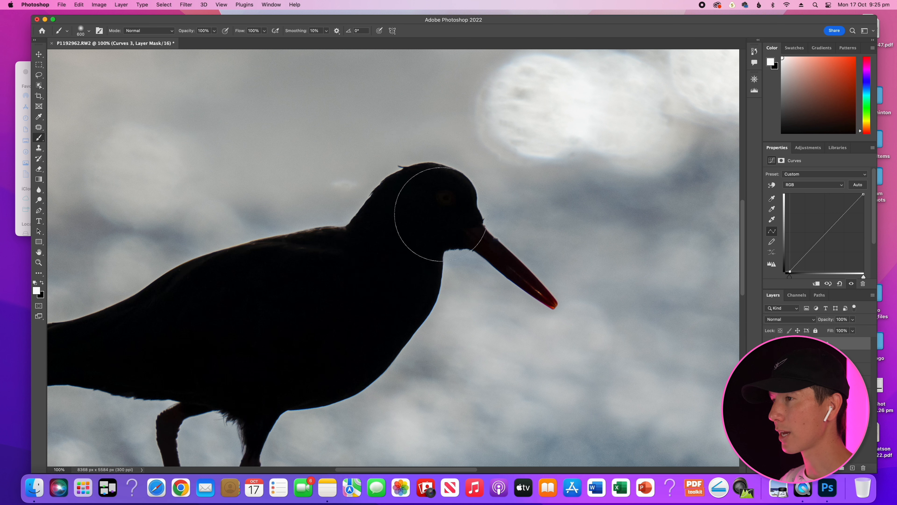
pyautogui.press('[')
pyautogui.press('[')
pyautogui.press('[')
pyautogui.press('[')
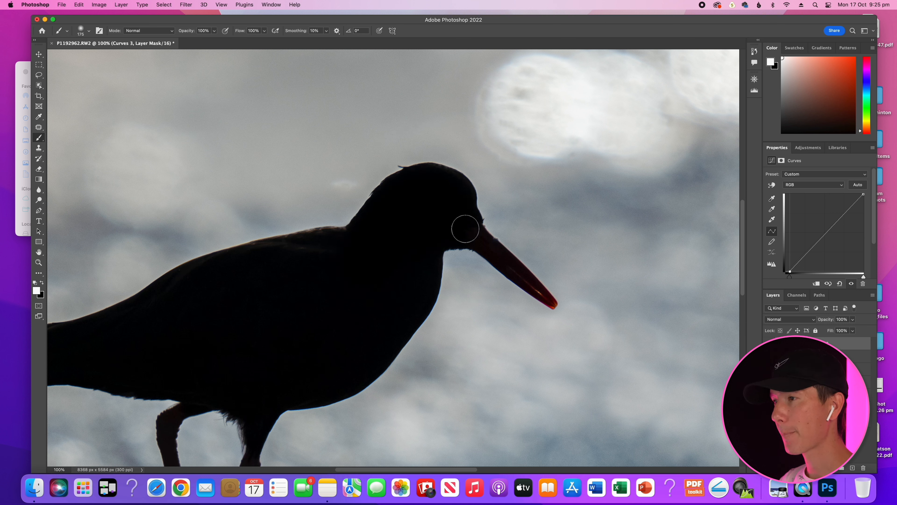
pyautogui.press(']')
pyautogui.press(']')
pyautogui.press(']')
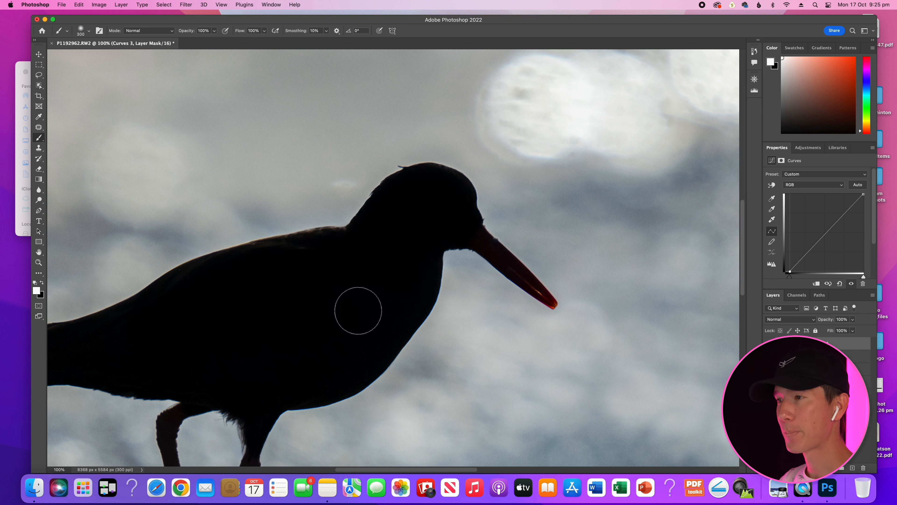
# Continue painting the Curves mask white over the bird's rear body and tail, using a 70 px brush for the tail feathers.
pyautogui.scroll(-5, 371, 286)
pyautogui.hscroll(-5, 370, 287)
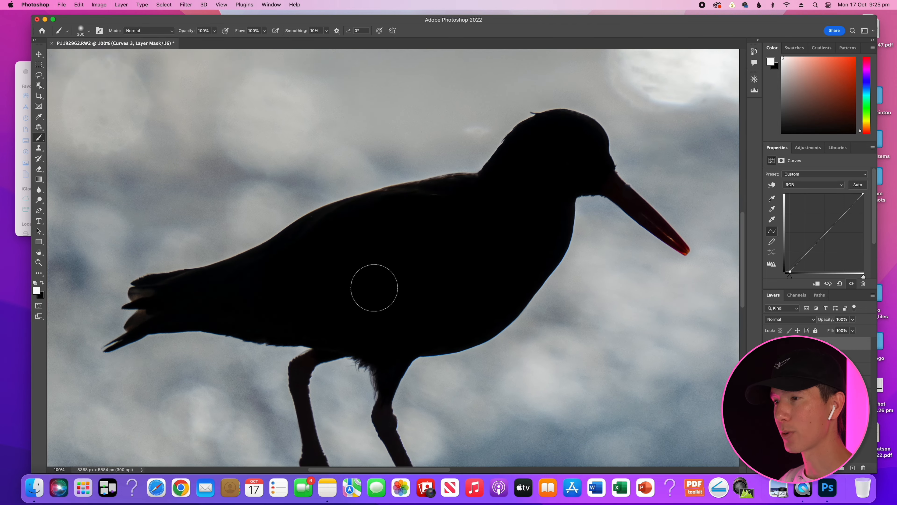
pyautogui.scroll(-2, 374, 288)
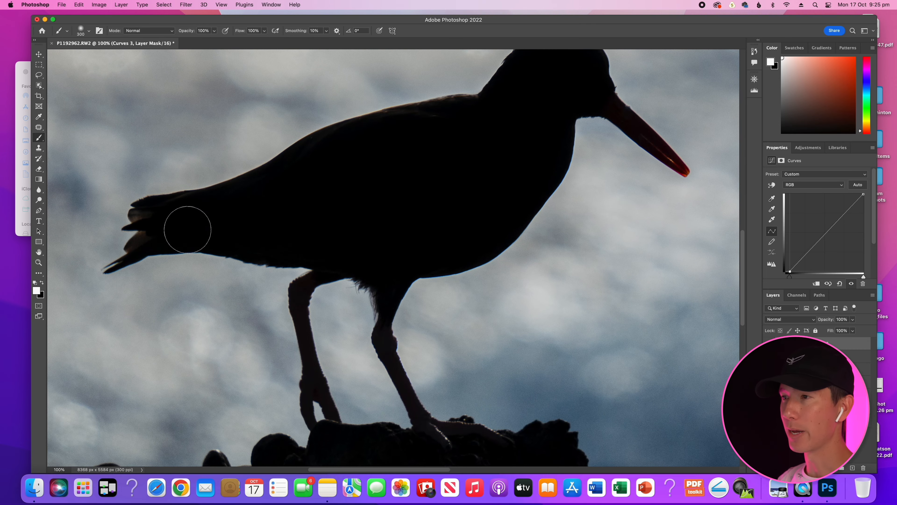
pyautogui.press('[')
pyautogui.press('[')
pyautogui.press('[')
pyautogui.press('[')
pyautogui.press('[')
pyautogui.press('[')
pyautogui.press('[')
pyautogui.press('[')
pyautogui.press('[')
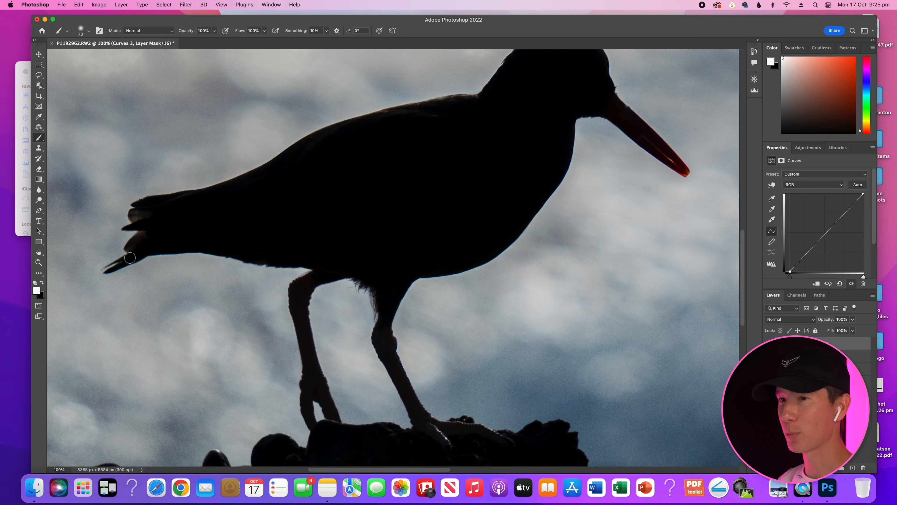
pyautogui.press(']')
pyautogui.press(']')
pyautogui.press(']')
pyautogui.press(']')
pyautogui.press(']')
pyautogui.press(']')
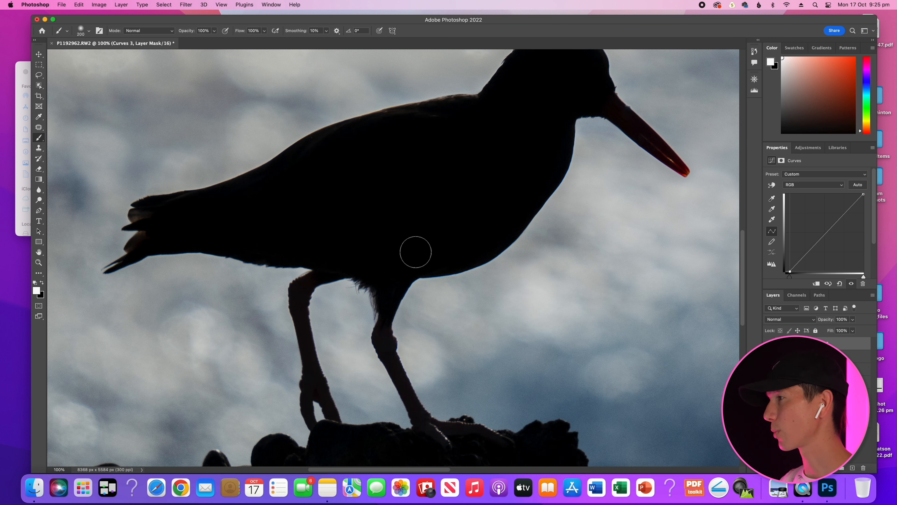
# Paint the Curves mask white along the bird's legs with a brush of about 100 px.
pyautogui.press('[')
pyautogui.press('[')
pyautogui.press('[')
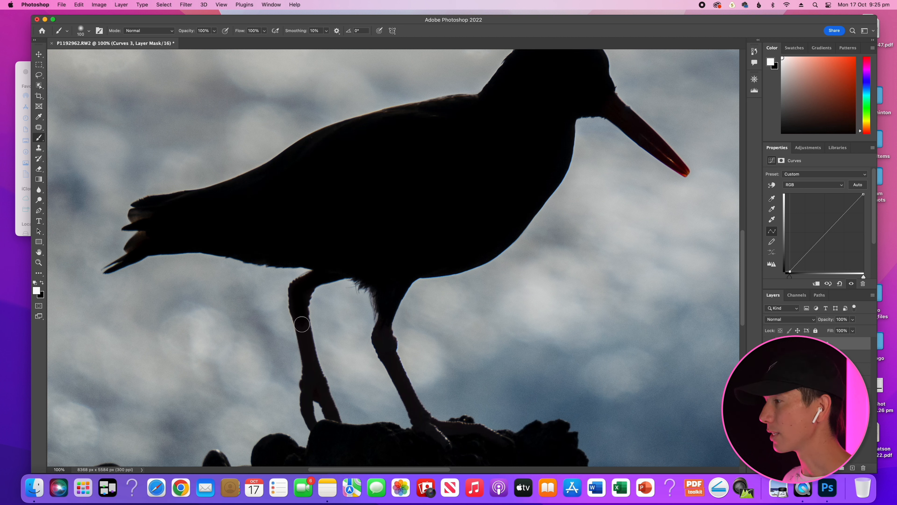
pyautogui.press('[')
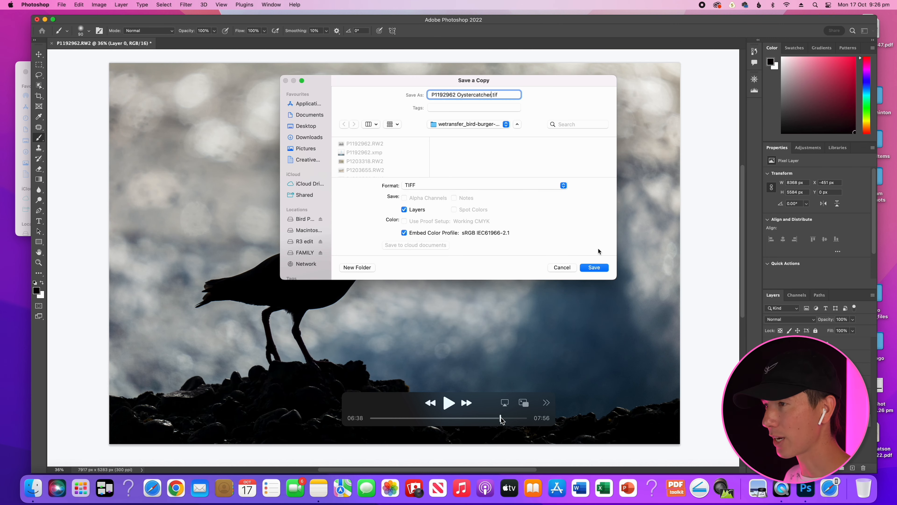
pyautogui.moveTo(498, 418); pyautogui.dragTo(495, 421)
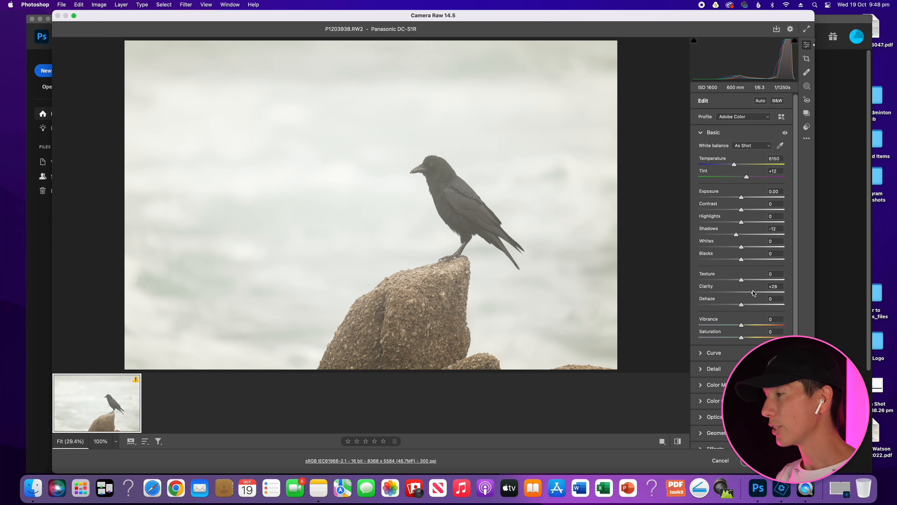
# Set Dehaze to +52 on the photo of the black bird on the rock and compare it with the unedited version.
pyautogui.click(677, 443)
pyautogui.click(677, 443)
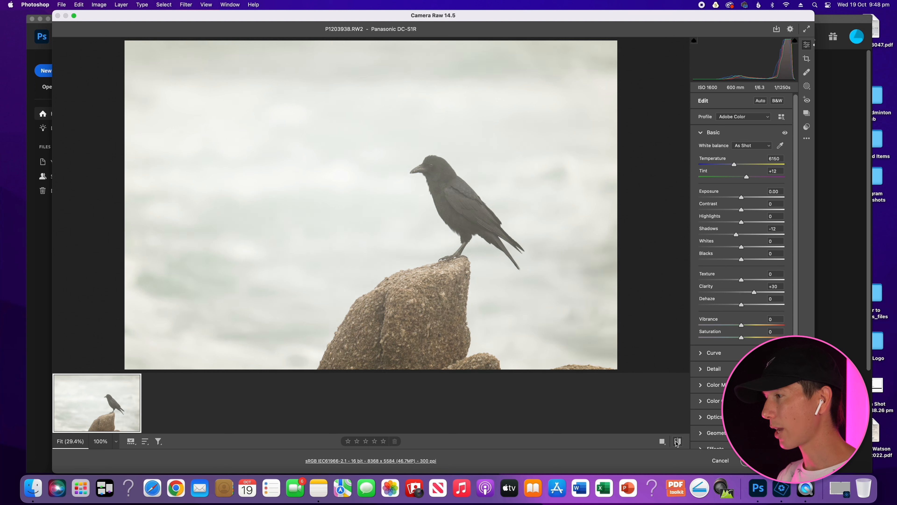
pyautogui.moveTo(742, 306); pyautogui.dragTo(763, 306)
pyautogui.click(678, 441)
pyautogui.click(678, 441)
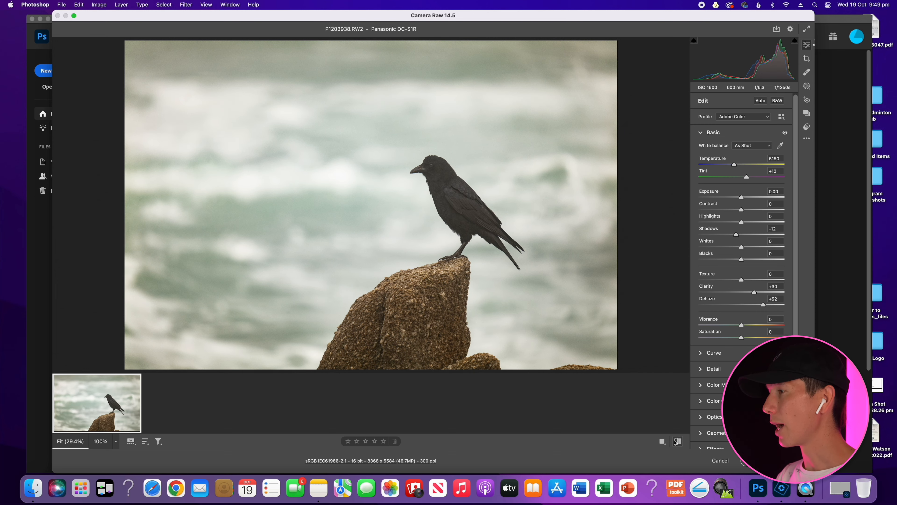
# Set Whites to +14, Temperature to 5550 and Tint to +18, and compare the result with the unedited version.
pyautogui.moveTo(741, 248); pyautogui.dragTo(745, 248)
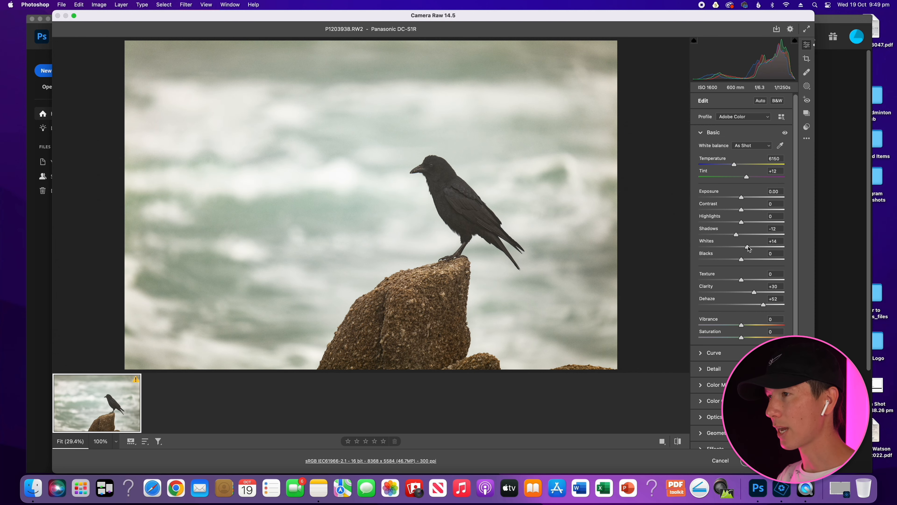
pyautogui.moveTo(735, 167); pyautogui.dragTo(728, 167)
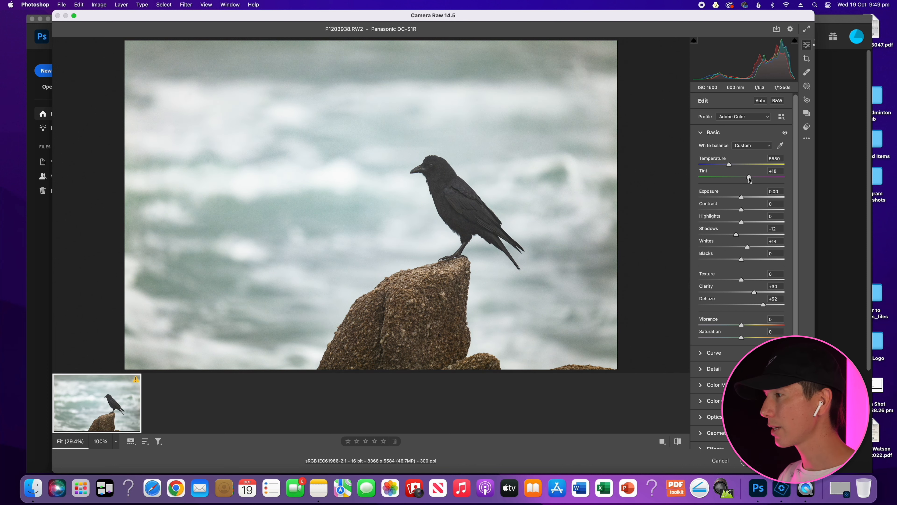
pyautogui.click(677, 441)
pyautogui.click(677, 441)
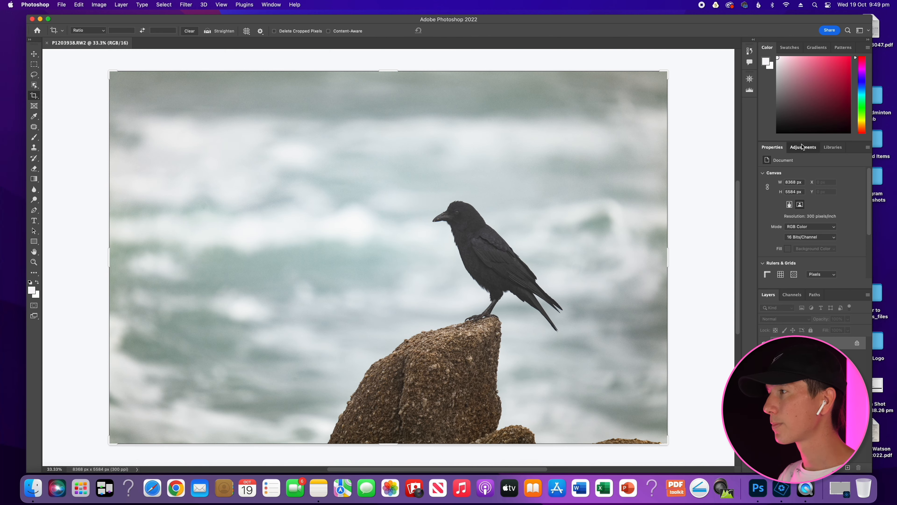
# Add a Curves adjustment layer to the black bird photo and move its black and white points slightly inward.
pyautogui.click(802, 146)
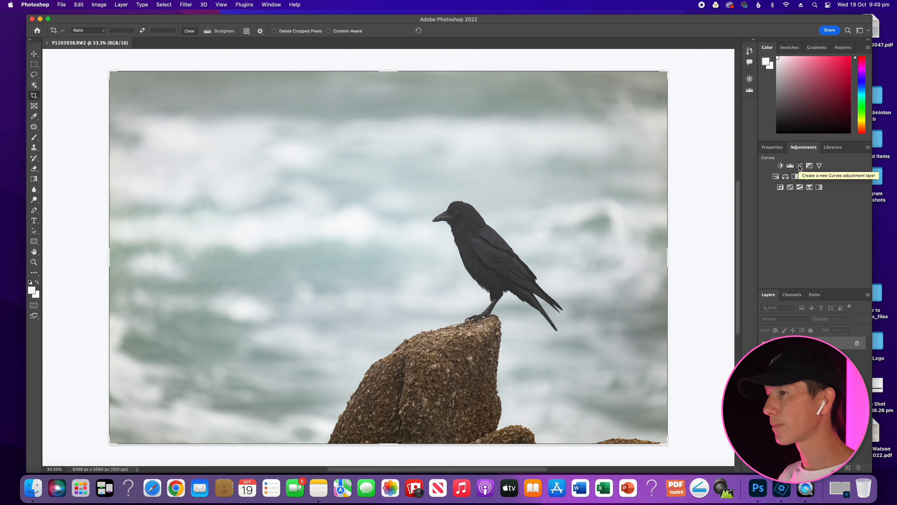
pyautogui.click(800, 166)
pyautogui.moveTo(781, 271); pyautogui.dragTo(782, 271)
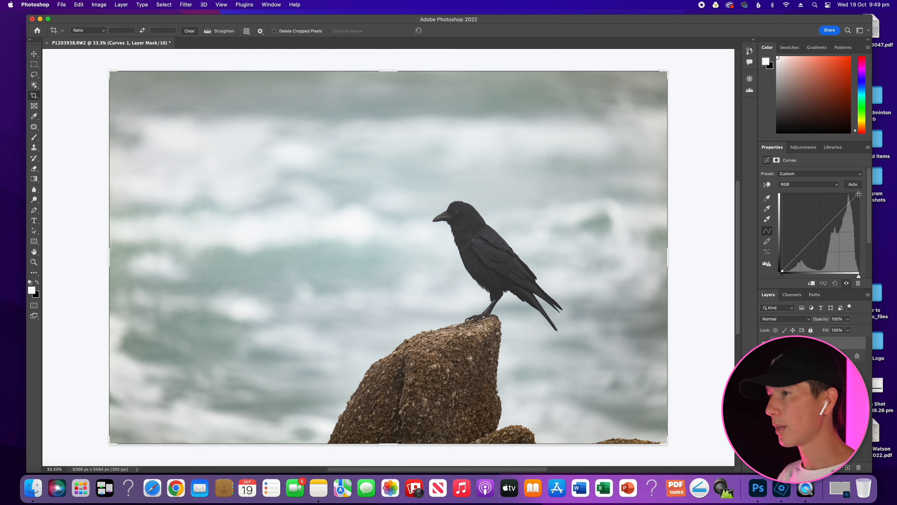
pyautogui.moveTo(858, 194); pyautogui.dragTo(855, 194)
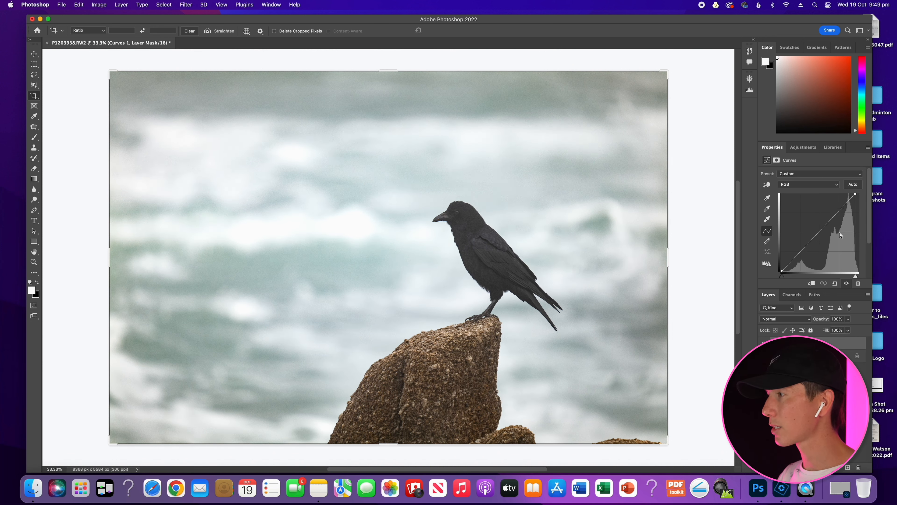
# Add a Brightness/Contrast adjustment layer with Contrast set to 12.
pyautogui.click(803, 147)
pyautogui.click(785, 166)
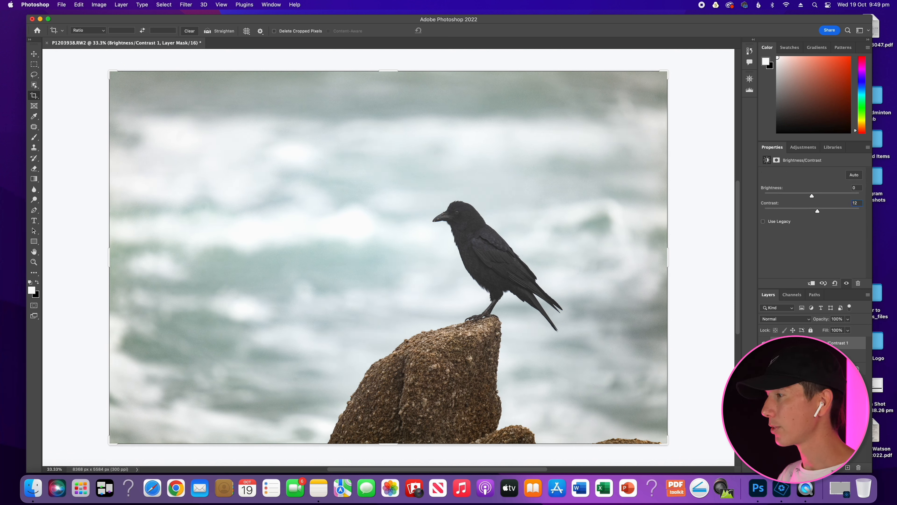
# Set the foreground color to black and switch to the Brush tool.
pyautogui.press('Return')
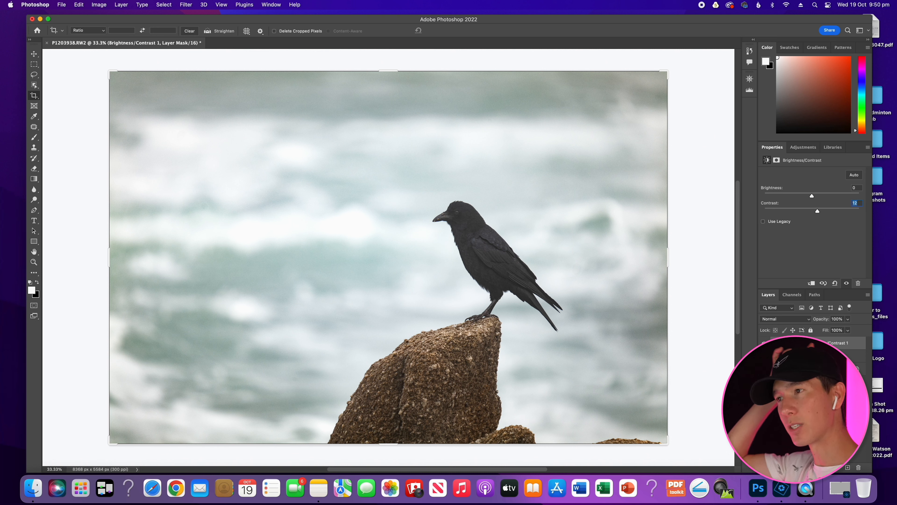
pyautogui.press('i')
pyautogui.click(31, 290)
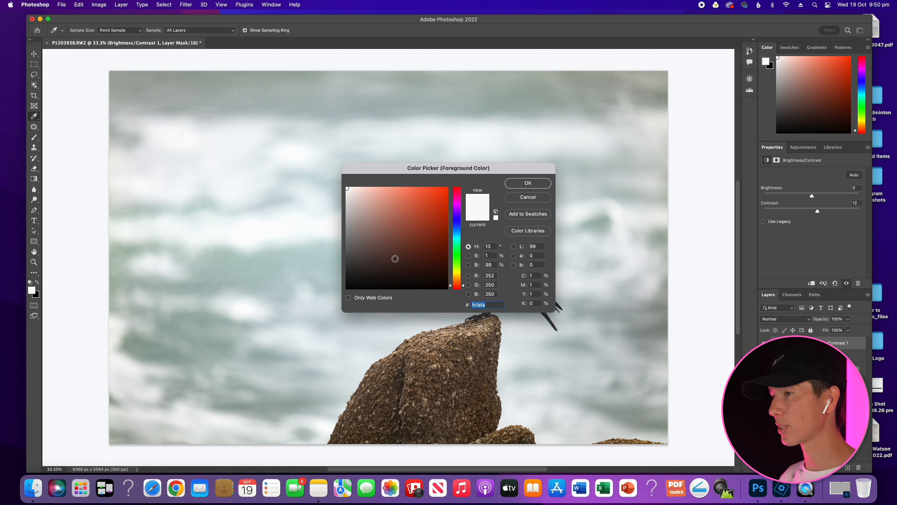
pyautogui.click(446, 288)
pyautogui.click(527, 183)
pyautogui.press('b')
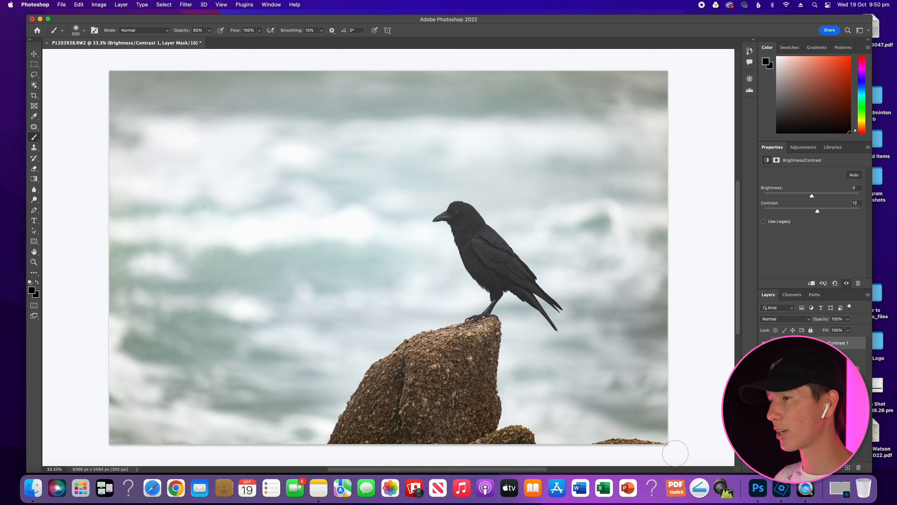
# Duplicate the Background layer and name the copy Noise.
pyautogui.moveTo(823, 369); pyautogui.dragTo(847, 467)
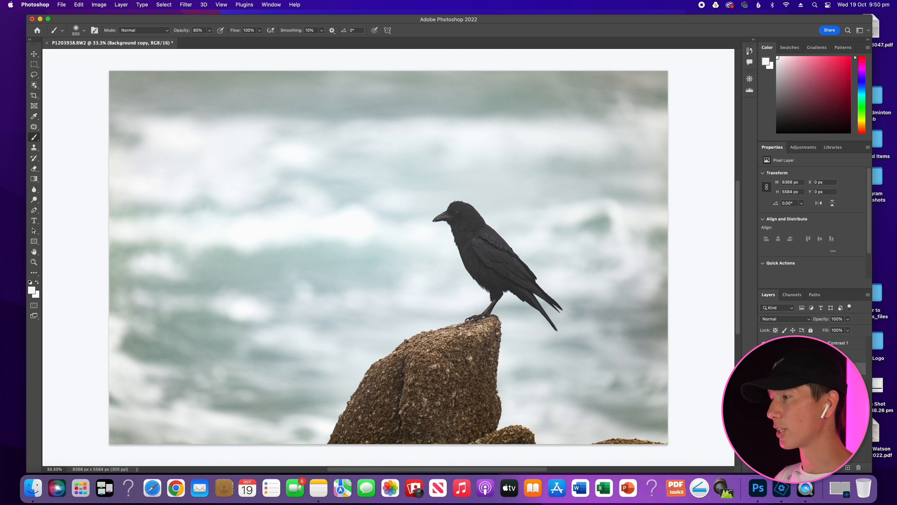
pyautogui.write('Noise')
pyautogui.press('Return')
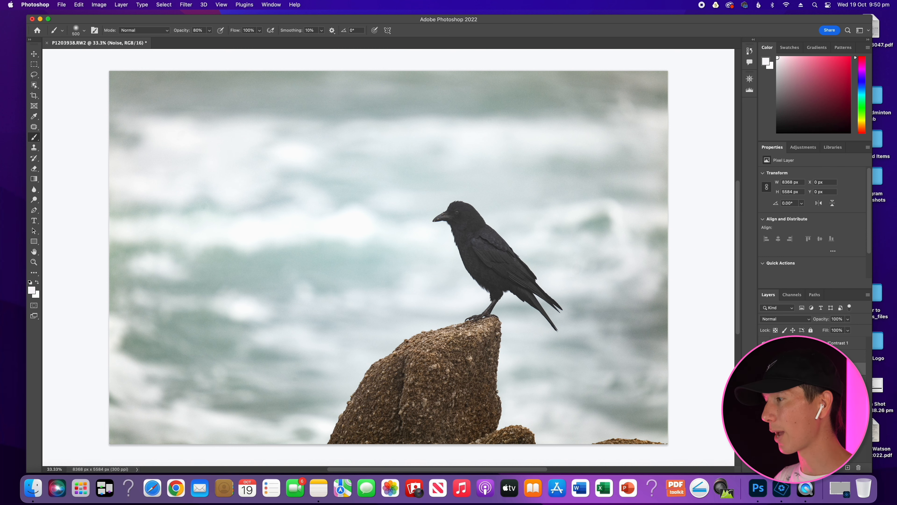
# Apply Neat Image noise reduction with Luminance at 45% to the Noise layer and inspect the crow at 100% zoom.
pyautogui.click(181, 4)
pyautogui.moveTo(279, 188)
pyautogui.click(315, 188)
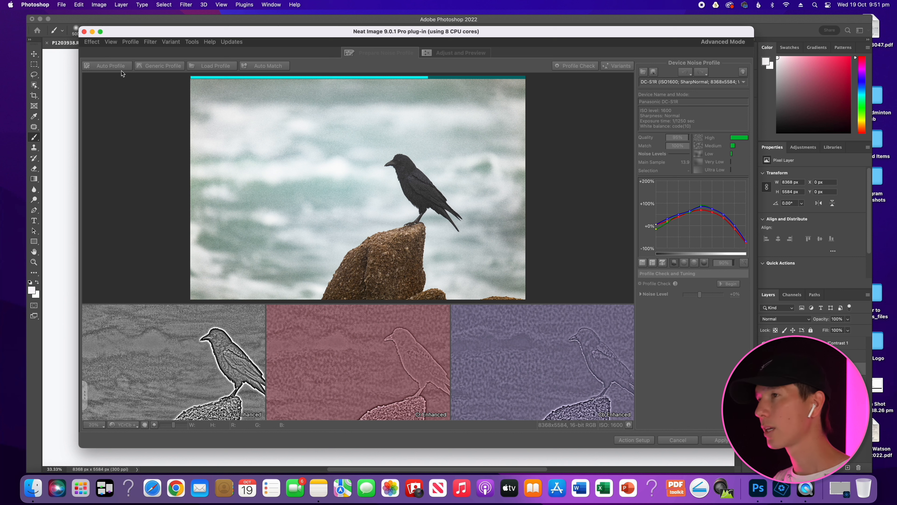
pyautogui.click(456, 53)
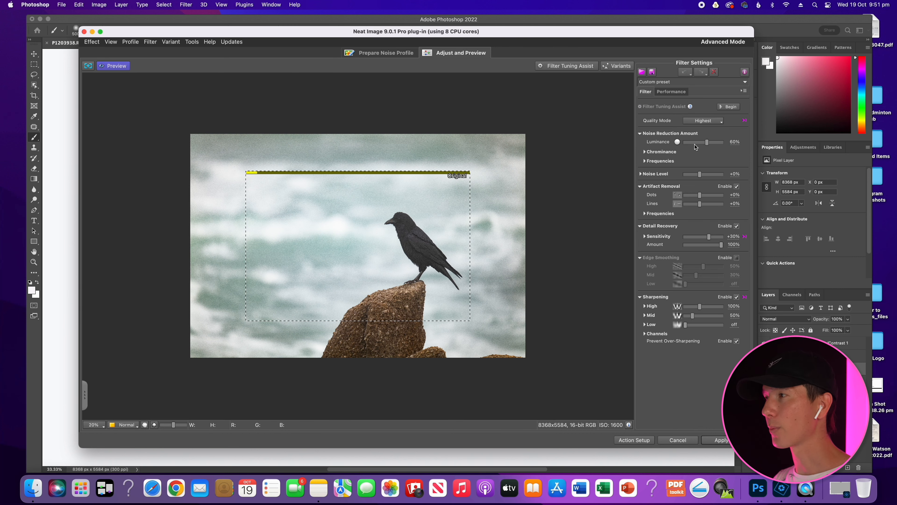
pyautogui.click(701, 143)
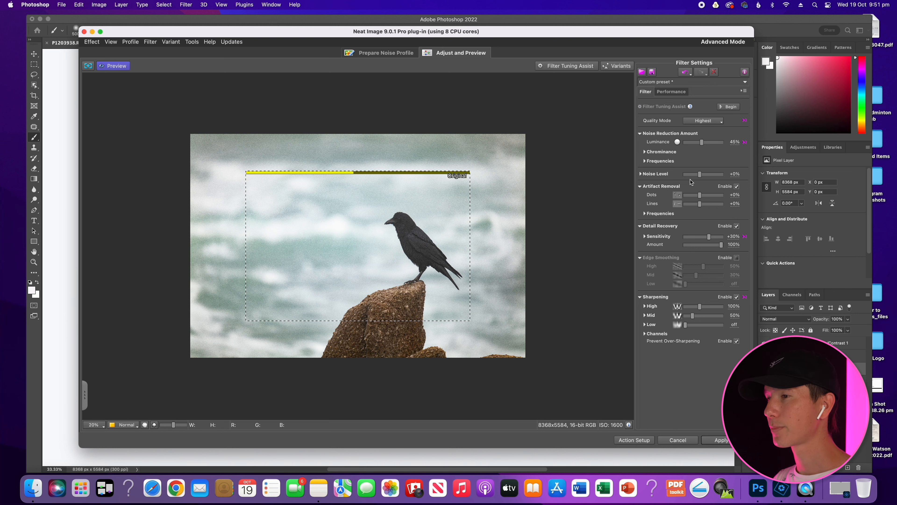
pyautogui.click(723, 440)
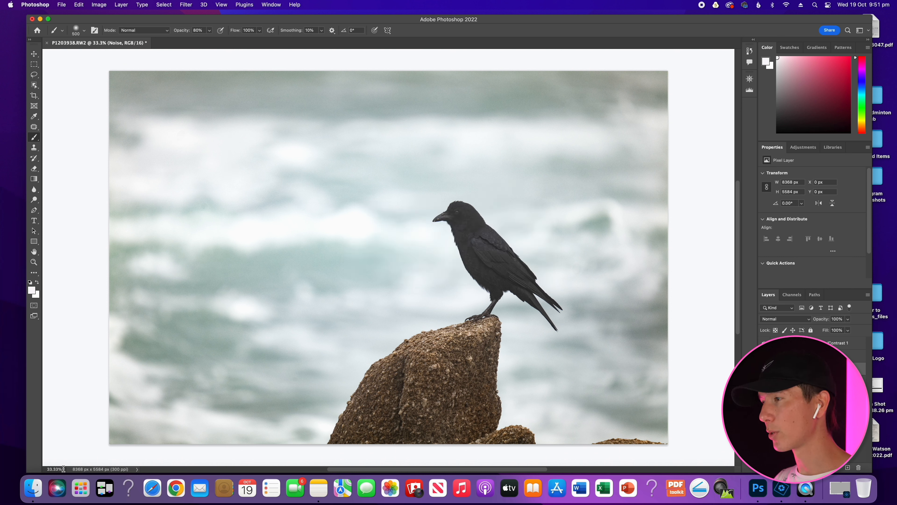
pyautogui.scroll(4, 511, 246)
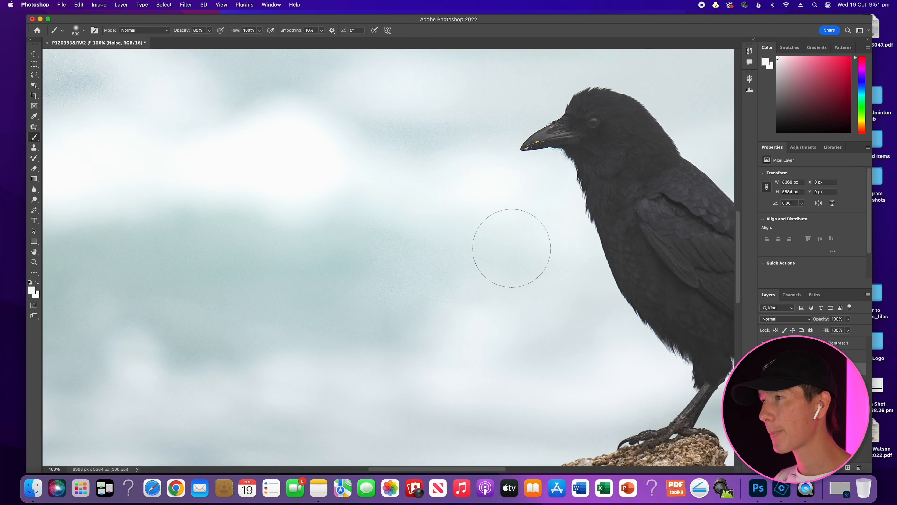
pyautogui.hscroll(5, 510, 248)
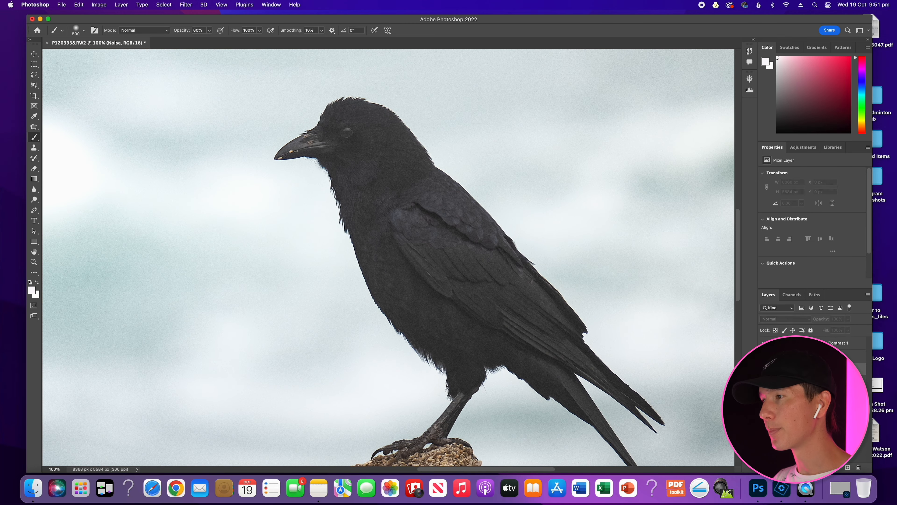
# Crop the photo tighter around the crow, trimming all sides and cutting off the small rocks along the lower edge.
pyautogui.click(57, 469)
pyautogui.write('33')
pyautogui.press('Return')
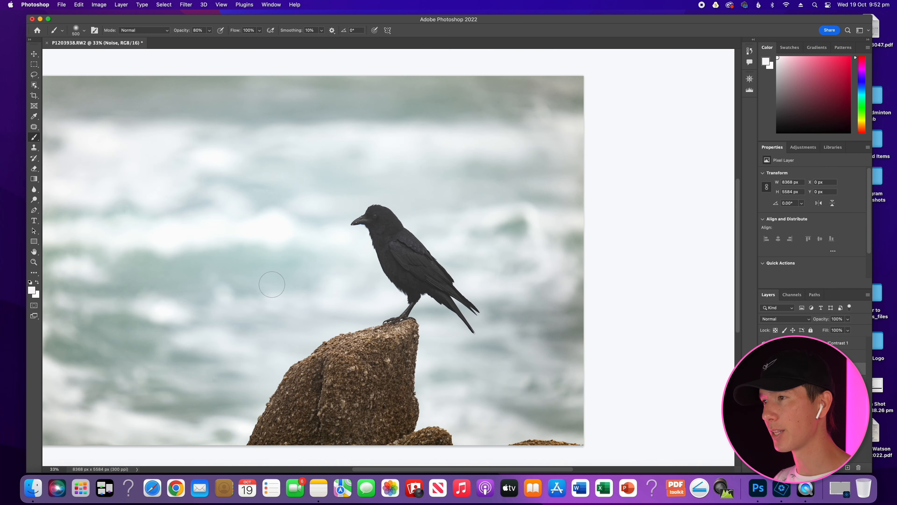
pyautogui.hscroll(-3, 182, 214)
pyautogui.click(33, 96)
pyautogui.moveTo(117, 68); pyautogui.dragTo(150, 106)
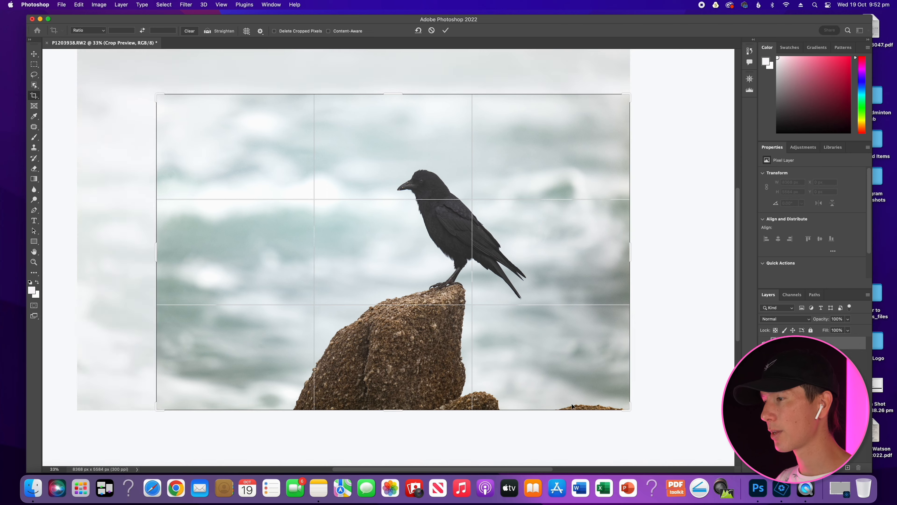
pyautogui.moveTo(629, 409); pyautogui.dragTo(600, 390)
pyautogui.moveTo(549, 337); pyautogui.dragTo(536, 329)
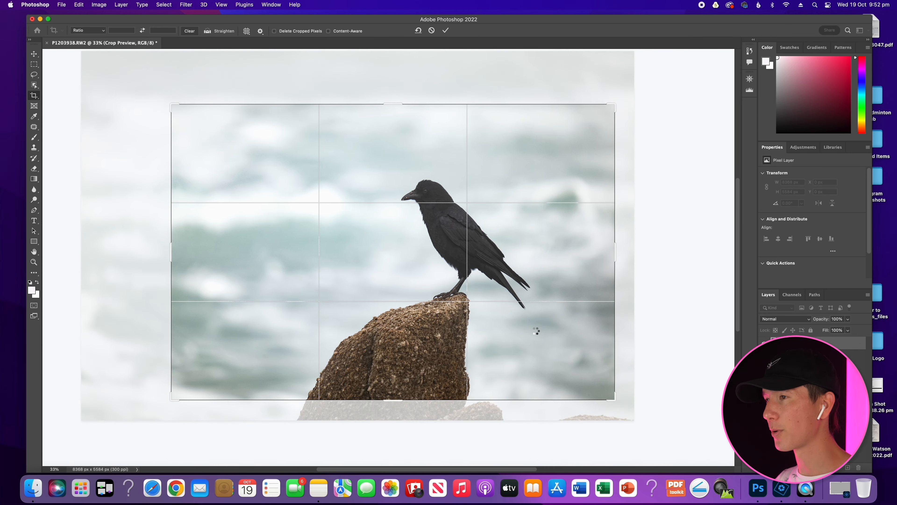
pyautogui.press('Return')
# Add a Hue/Saturation adjustment layer above the Brightness/Contrast layer with Saturation set to +18.
pyautogui.doubleClick(64, 469)
pyautogui.write('42')
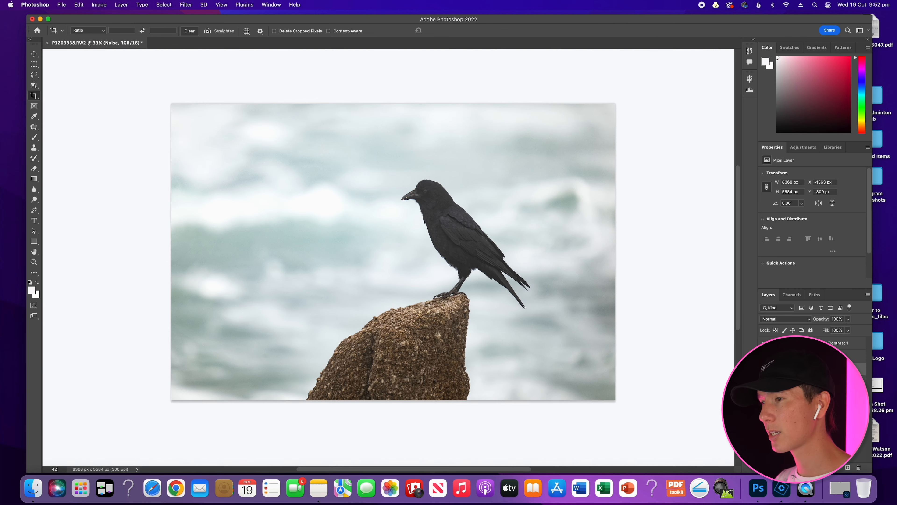
pyautogui.press('Return')
pyautogui.scroll(1, 303, 379)
pyautogui.scroll(-1, 304, 382)
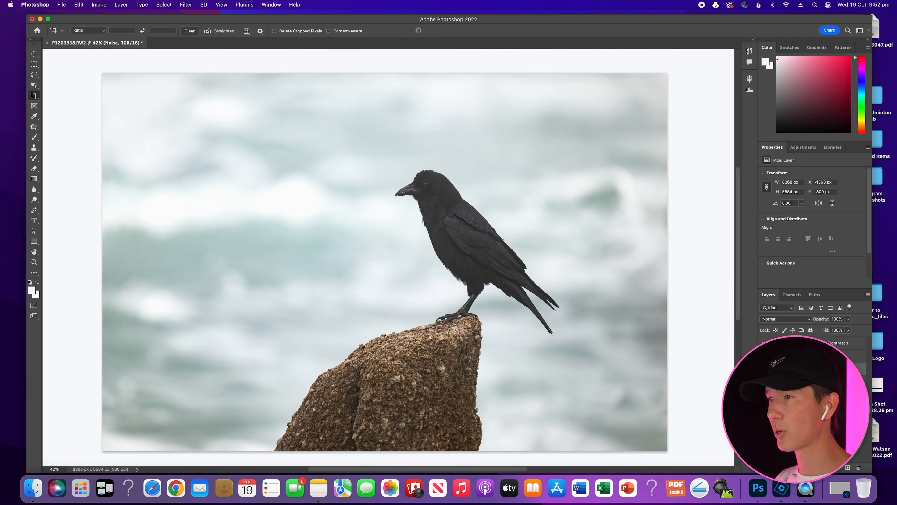
pyautogui.click(838, 343)
pyautogui.click(803, 147)
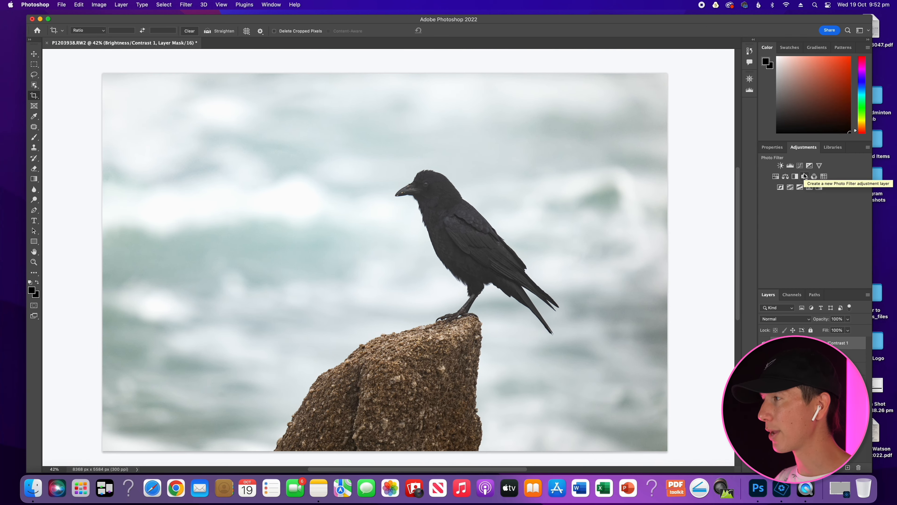
pyautogui.click(777, 177)
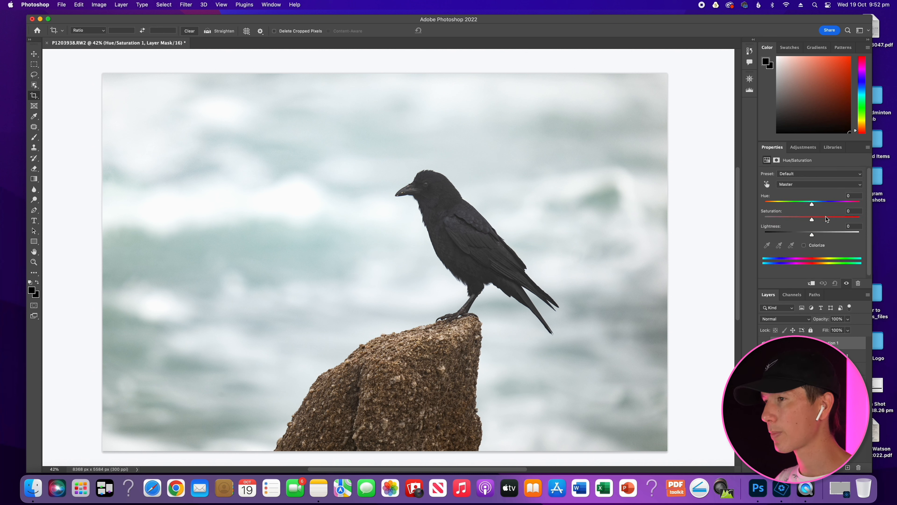
pyautogui.moveTo(812, 221); pyautogui.dragTo(820, 220)
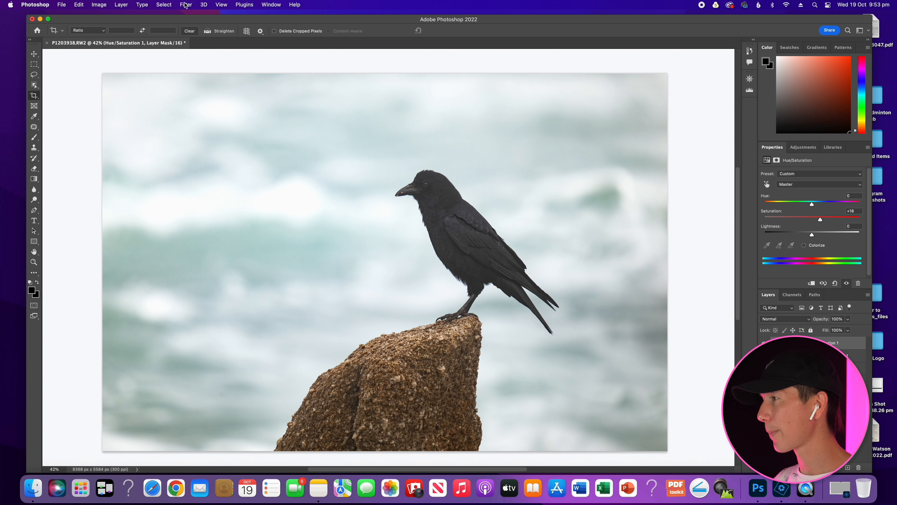
# Switch to the Brush tool and set its opacity to 50%.
pyautogui.press('b')
pyautogui.click(201, 31)
pyautogui.write('50')
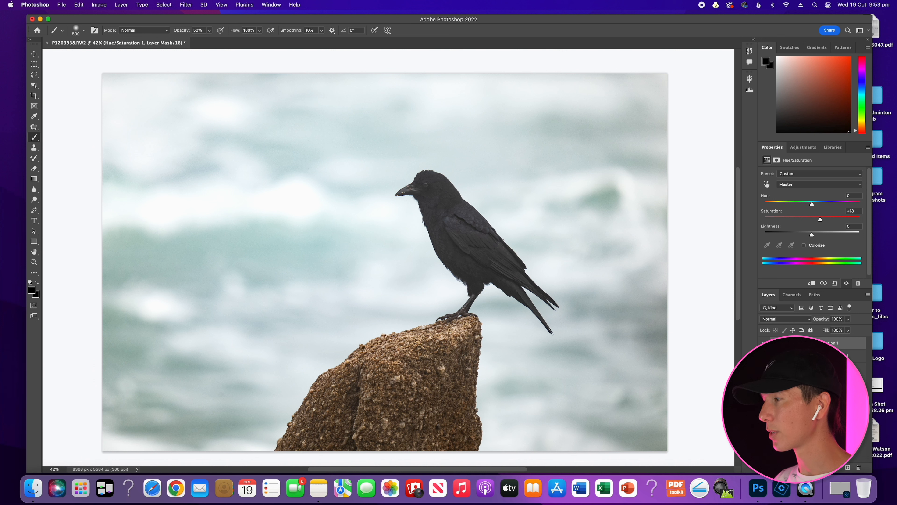
# Set Contrast to 34 on the existing Brightness/Contrast layer and compare the photo with and without that layer.
pyautogui.click(823, 369)
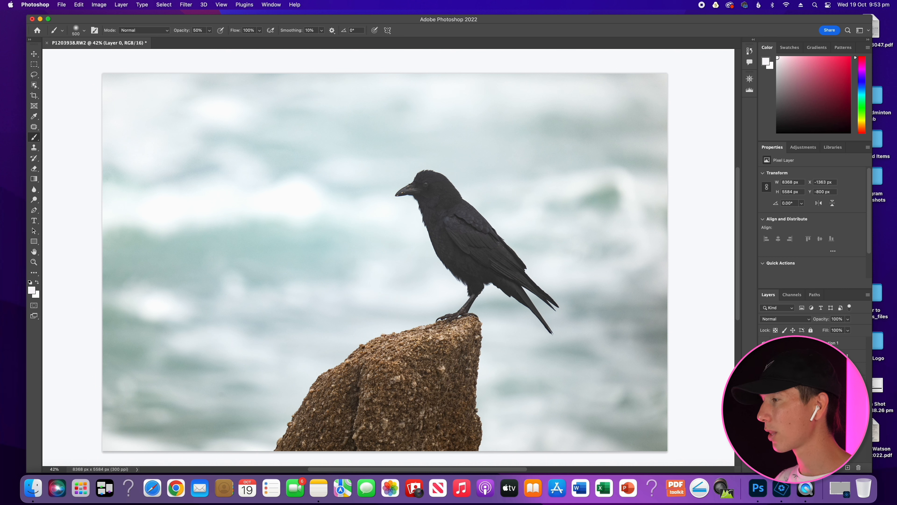
pyautogui.click(824, 355)
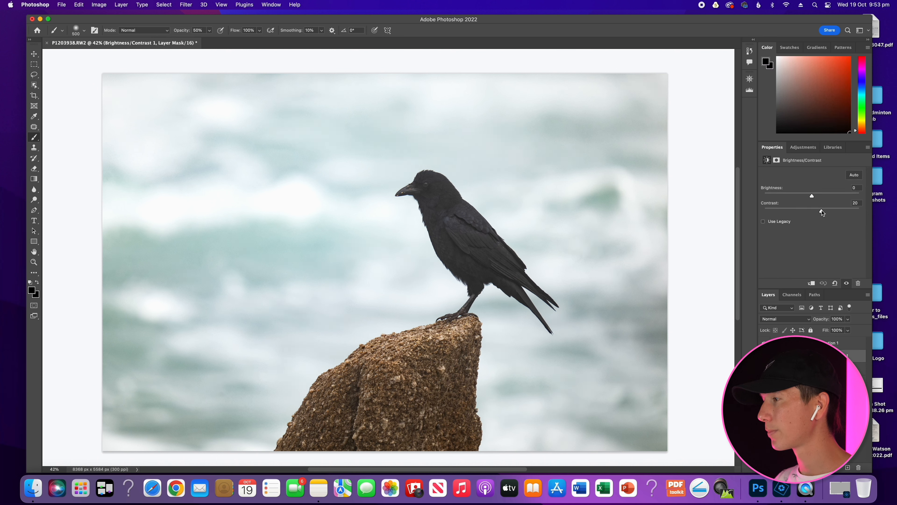
pyautogui.moveTo(822, 212); pyautogui.dragTo(828, 210)
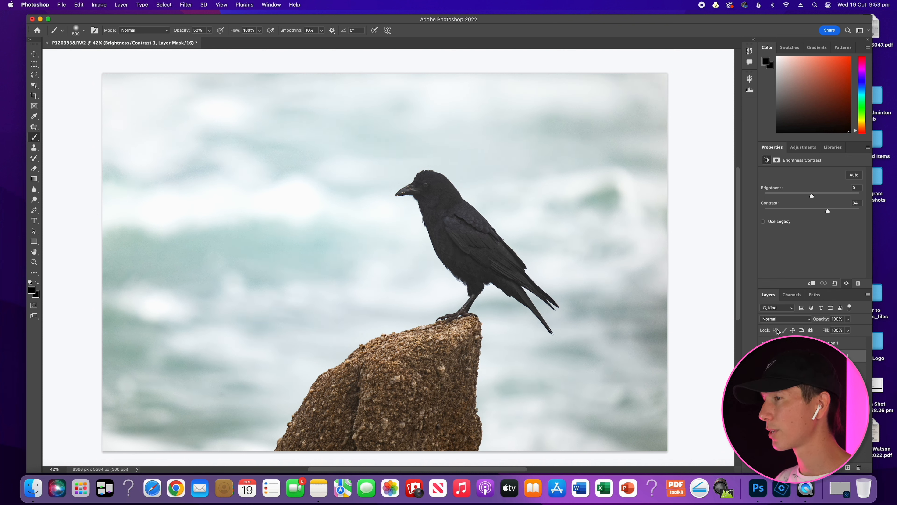
pyautogui.click(764, 356)
pyautogui.click(764, 356)
pyautogui.click(764, 356)
pyautogui.click(764, 355)
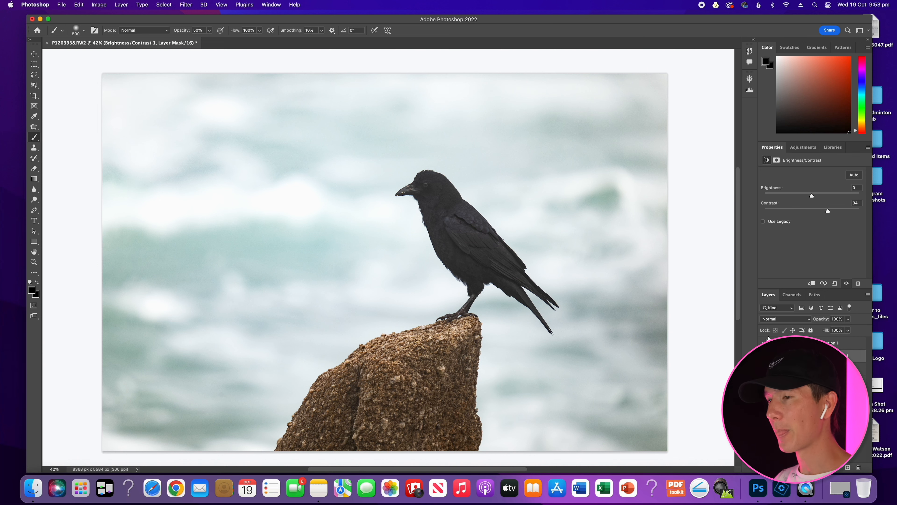
# Tighten the crop slightly from the photo's upper-right corner and shift the crow a little within the frame.
pyautogui.click(34, 95)
pyautogui.moveTo(668, 75); pyautogui.dragTo(664, 78)
pyautogui.moveTo(595, 233); pyautogui.dragTo(591, 233)
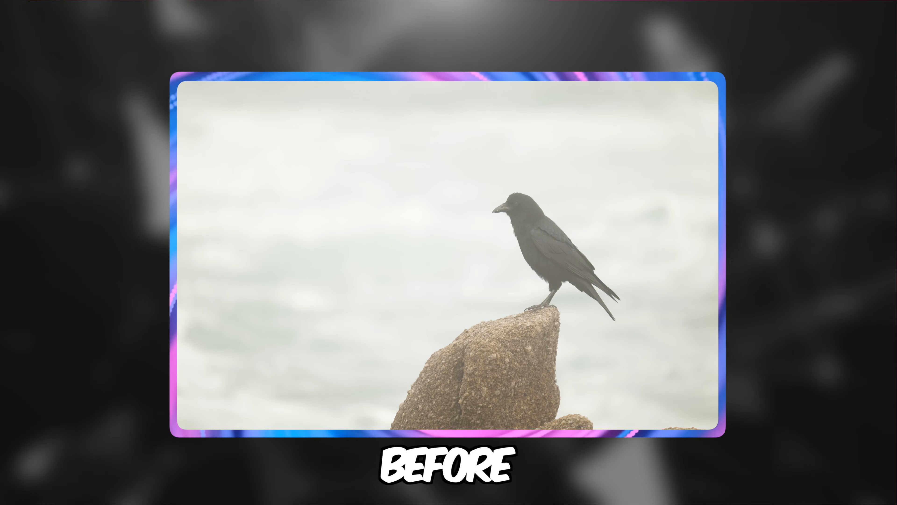